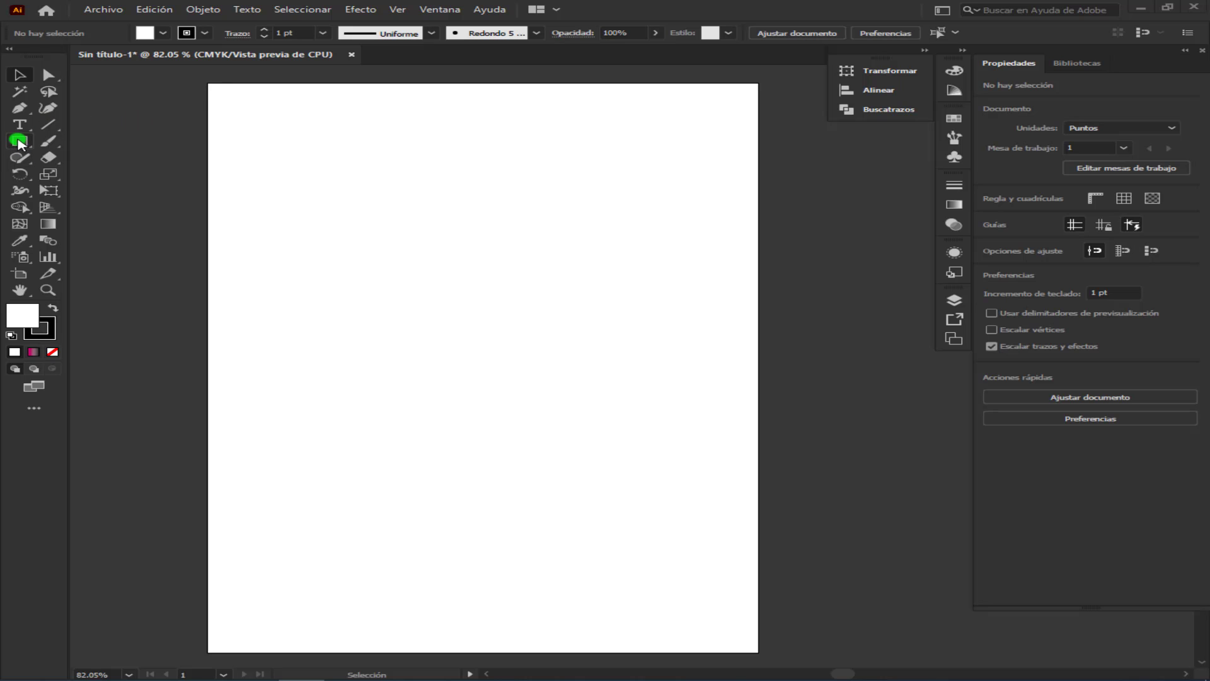
Step: Draw a full-width top rectangle and fill it with the White-Black gradient at -90°
{"action": "left_click", "coordinate": [19, 141]}
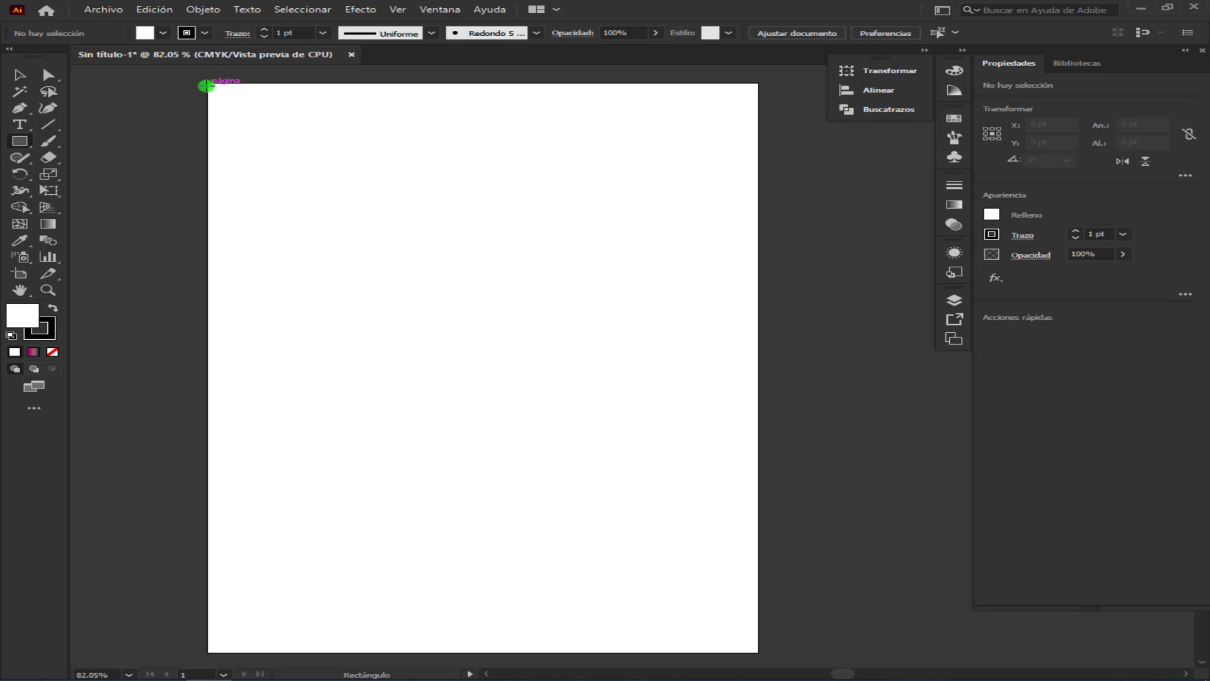
{"action": "left_click_drag", "start_coordinate": [207, 83], "coordinate": [757, 221]}
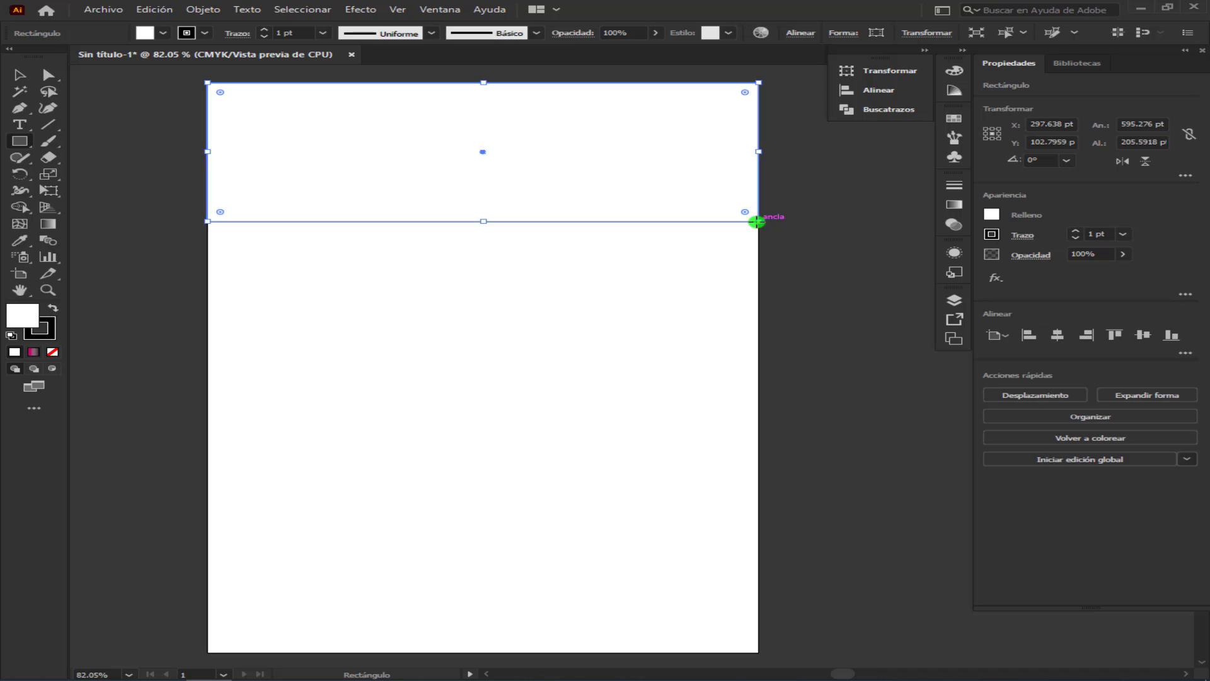
{"action": "left_click", "coordinate": [950, 205]}
{"action": "left_click", "coordinate": [760, 208]}
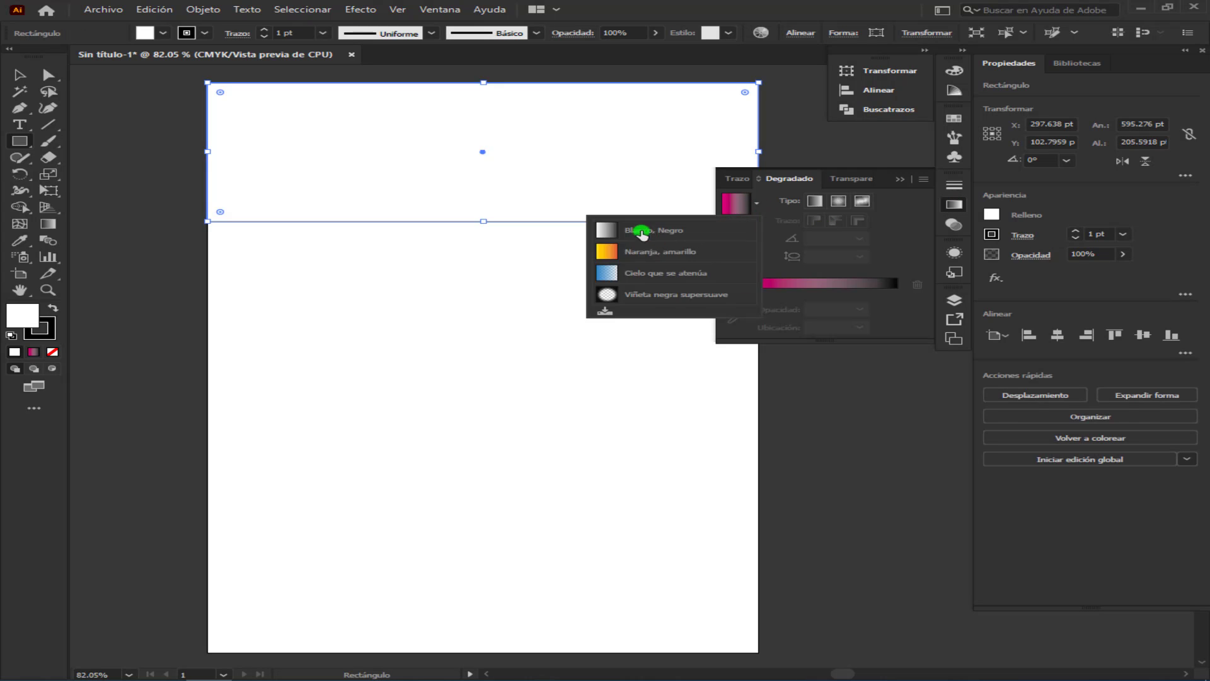
{"action": "left_click", "coordinate": [640, 232]}
{"action": "left_click", "coordinate": [859, 255]}
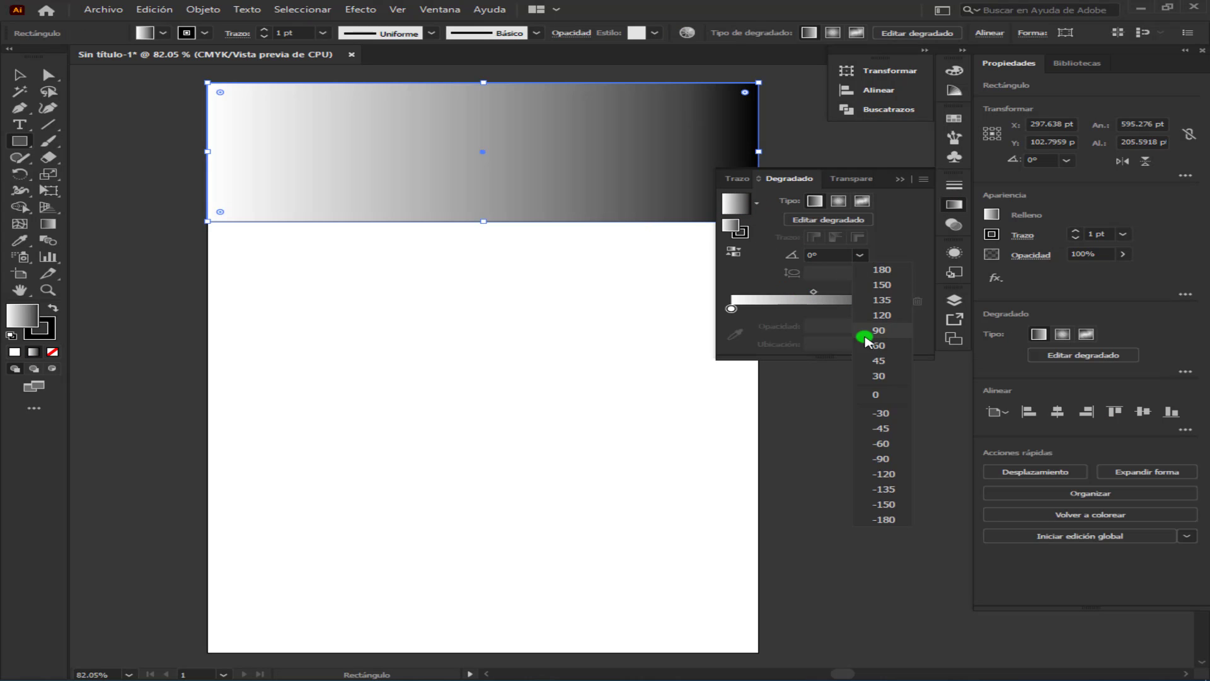
{"action": "left_click", "coordinate": [890, 463]}
{"action": "left_click", "coordinate": [732, 308]}
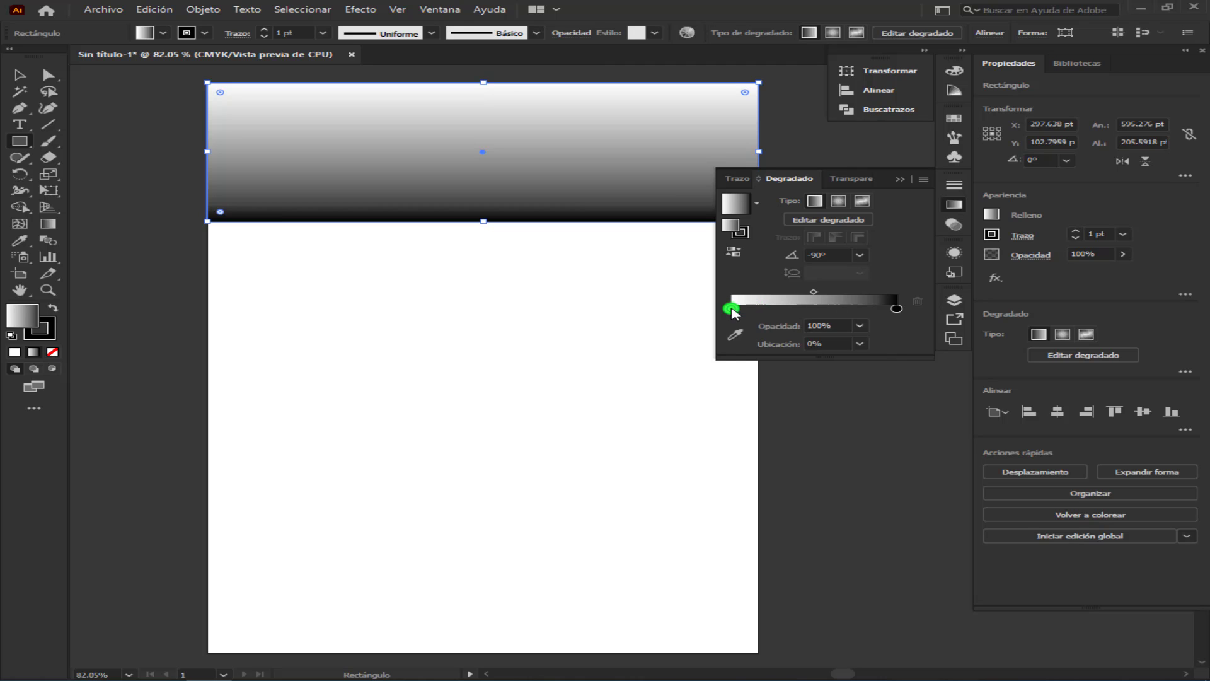
Step: Colour the left gradient stop magenta and add a slightly darker magenta second stop
{"action": "double_click", "coordinate": [731, 309]}
{"action": "left_click", "coordinate": [653, 381]}
{"action": "left_click", "coordinate": [774, 354]}
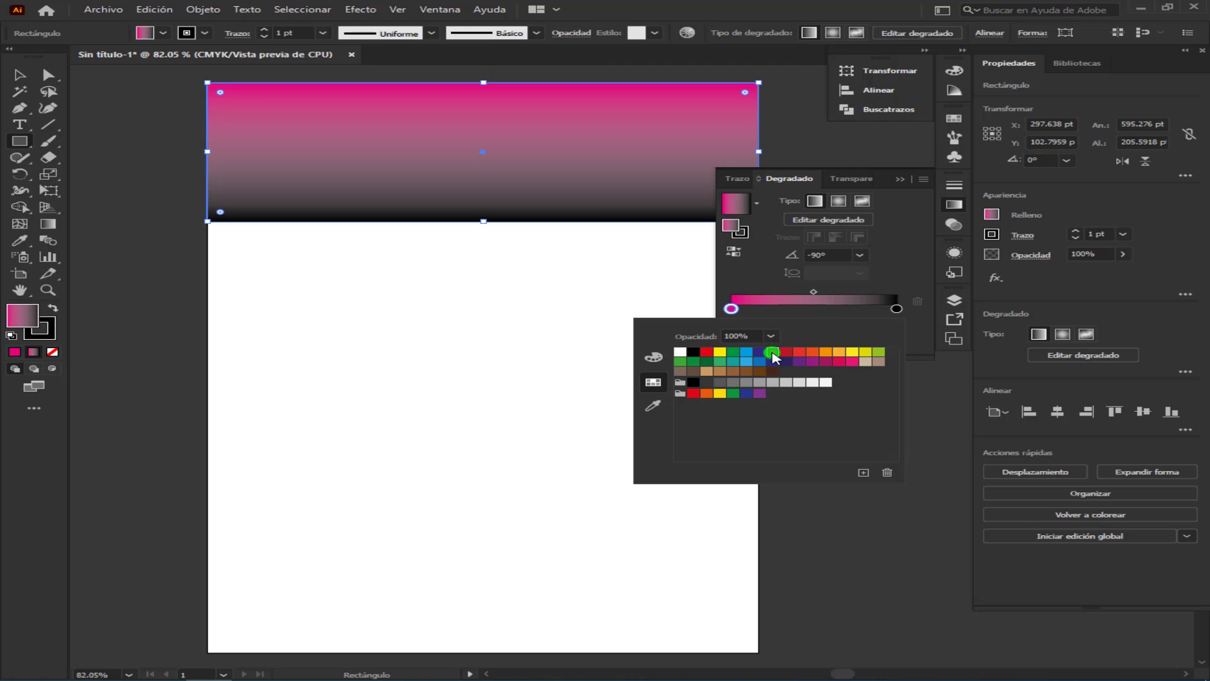
{"action": "left_click", "coordinate": [774, 308]}
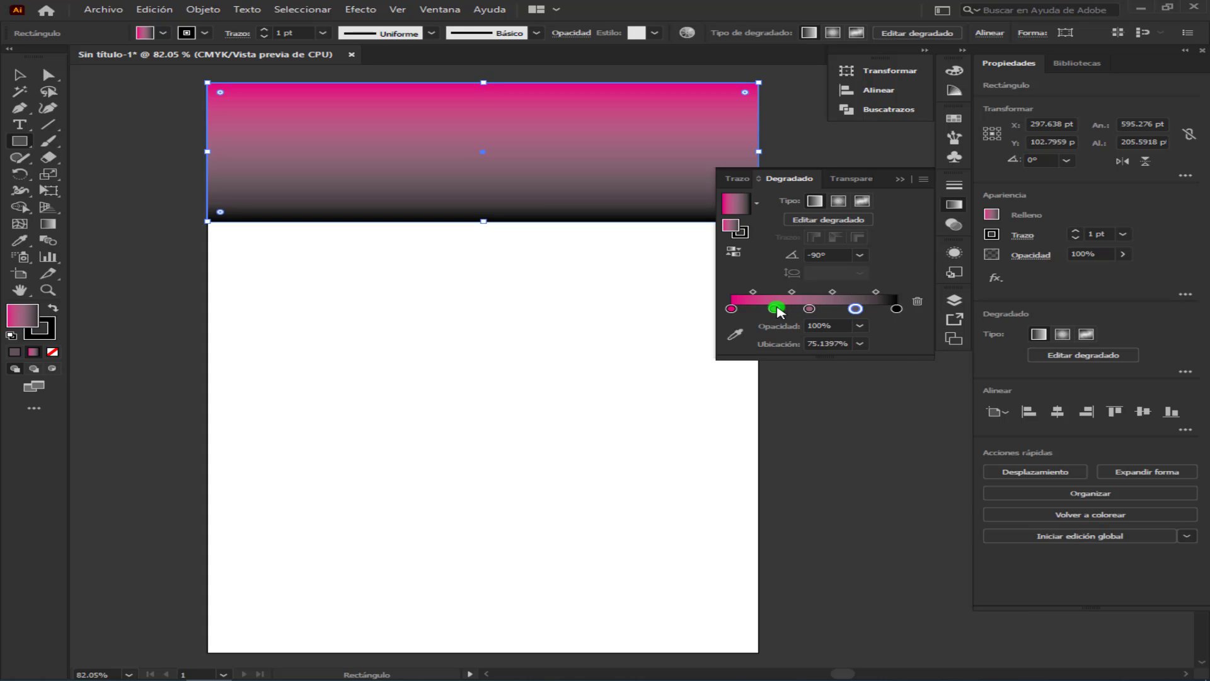
{"action": "double_click", "coordinate": [776, 309]}
{"action": "left_click", "coordinate": [773, 355]}
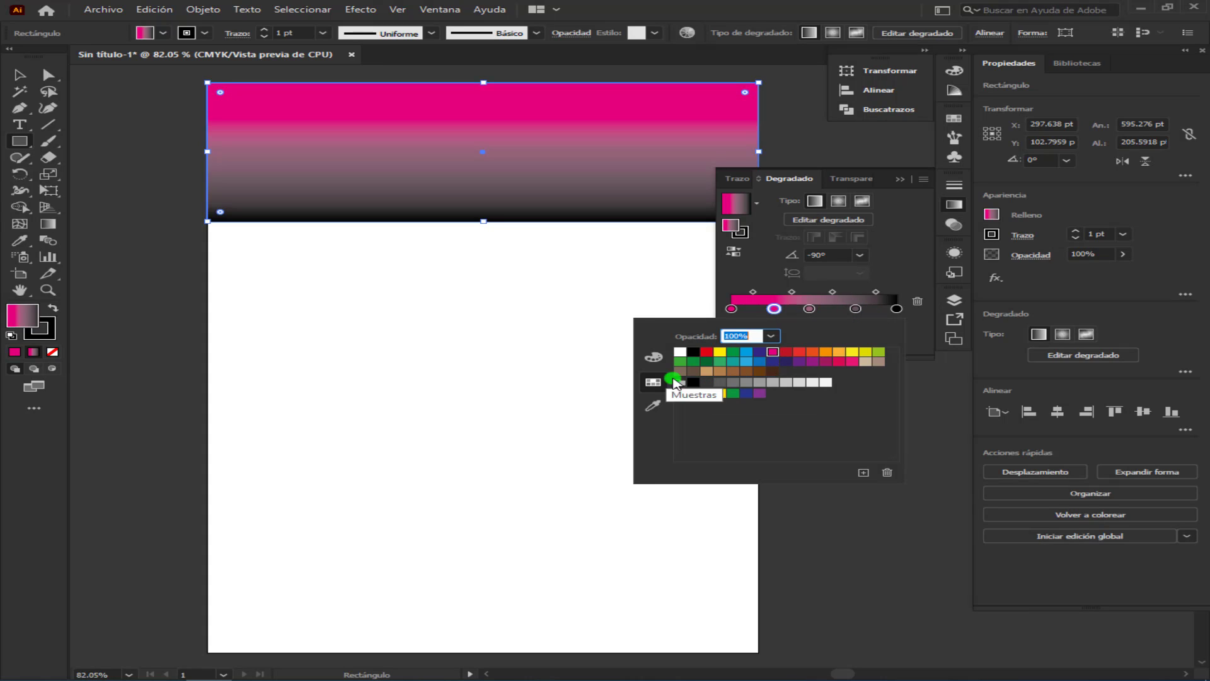
{"action": "left_click", "coordinate": [653, 357]}
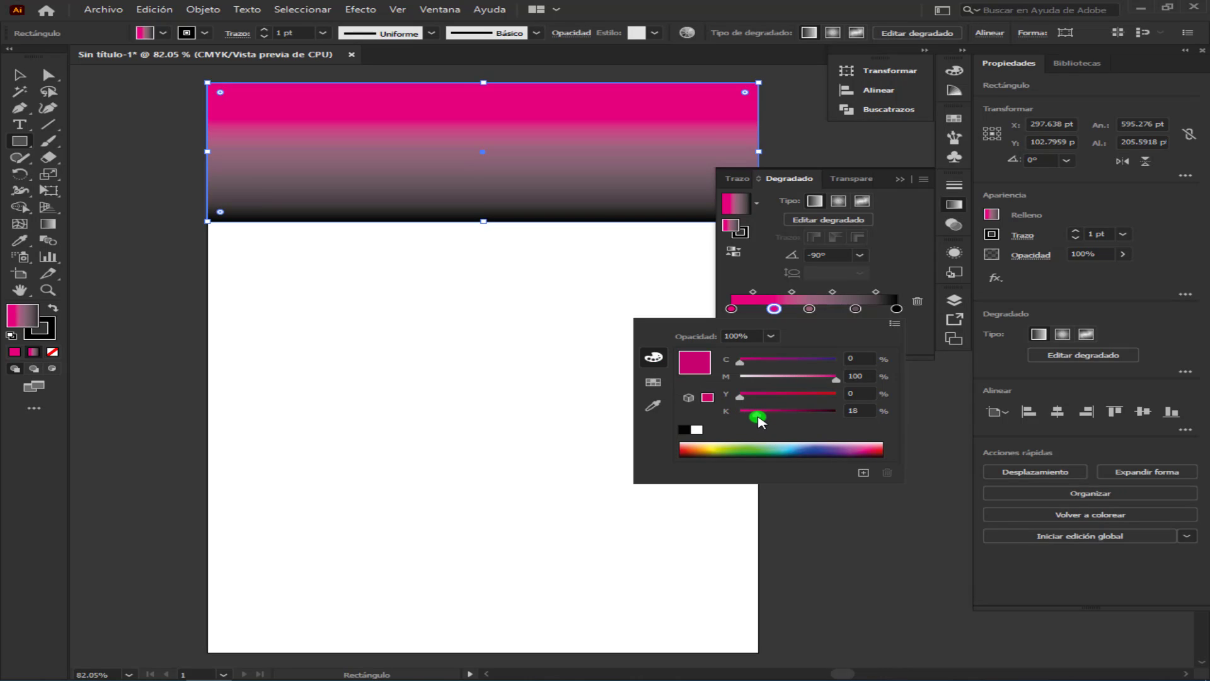
{"action": "left_click_drag", "start_coordinate": [765, 419], "coordinate": [764, 416]}
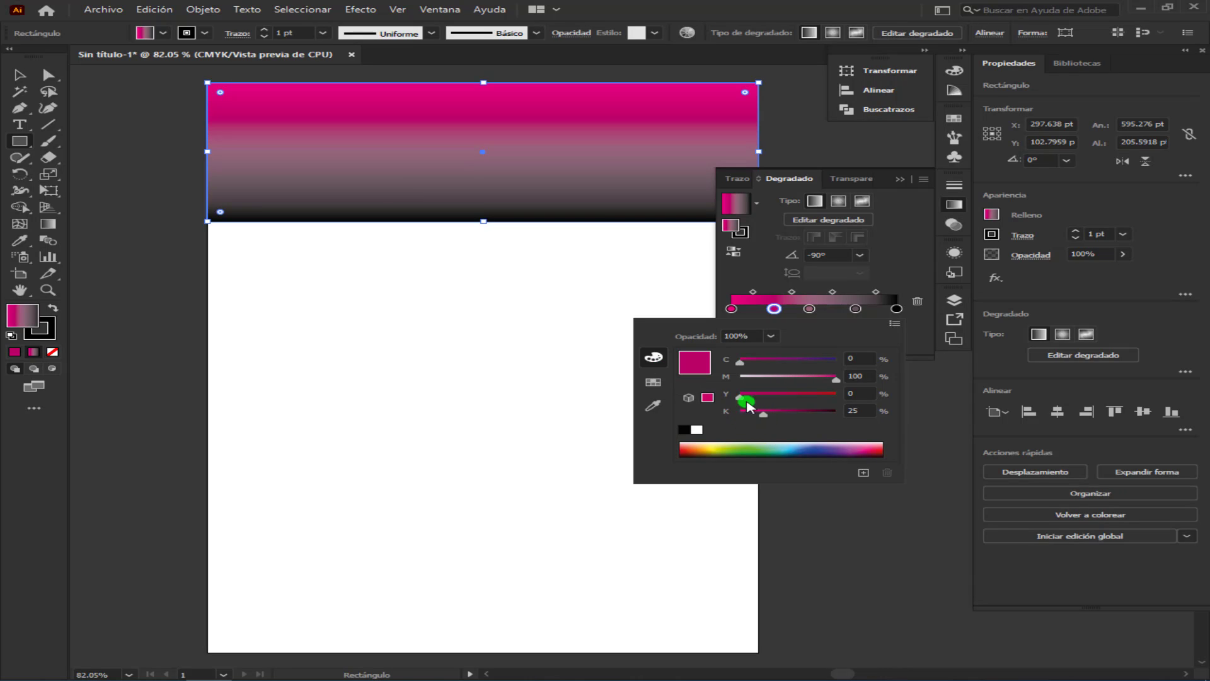
Step: Recolour the middle and fourth gradient stops in progressively darker magenta
{"action": "left_click", "coordinate": [810, 310]}
{"action": "double_click", "coordinate": [810, 310]}
{"action": "left_click", "coordinate": [653, 382]}
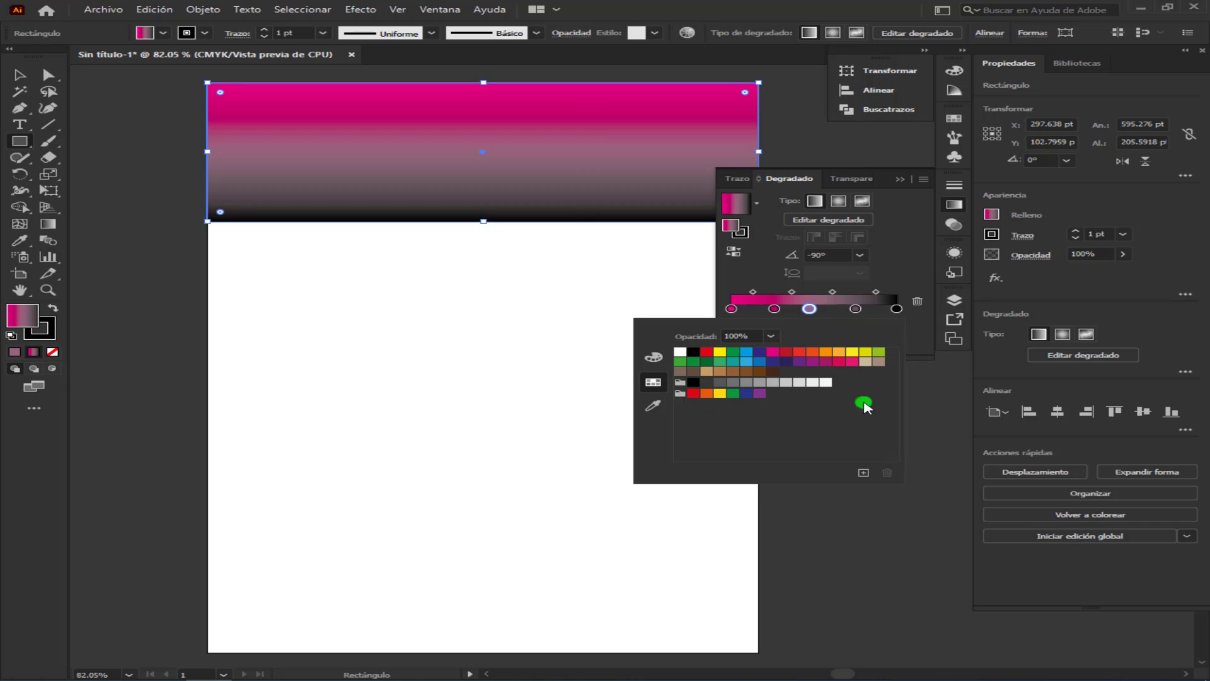
{"action": "left_click", "coordinate": [777, 354]}
{"action": "left_click", "coordinate": [652, 356]}
{"action": "left_click_drag", "start_coordinate": [750, 417], "coordinate": [792, 418]}
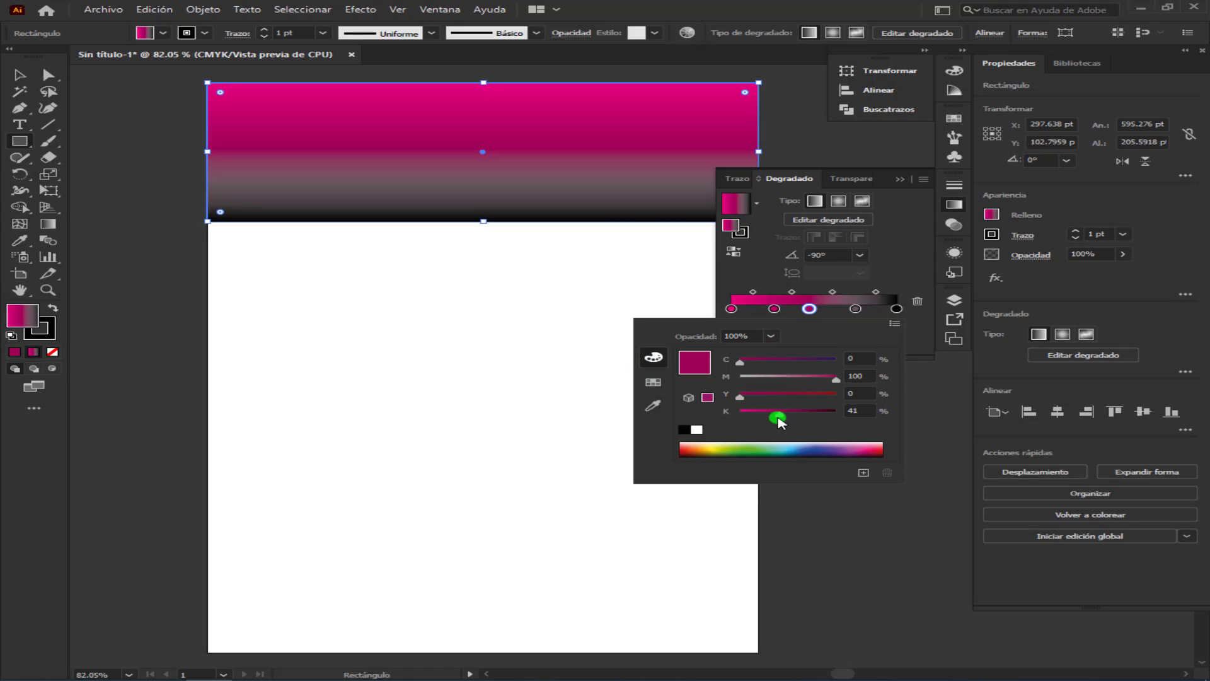
{"action": "double_click", "coordinate": [855, 308]}
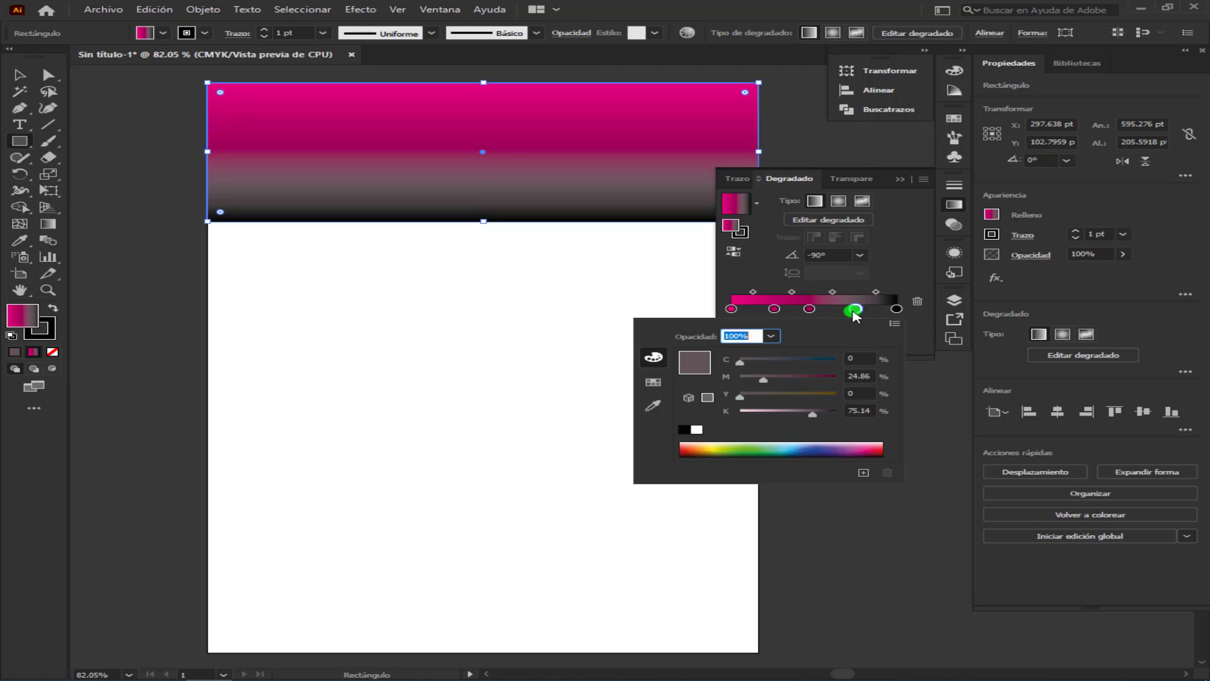
{"action": "left_click", "coordinate": [653, 382]}
{"action": "left_click", "coordinate": [774, 356]}
{"action": "left_click", "coordinate": [653, 356]}
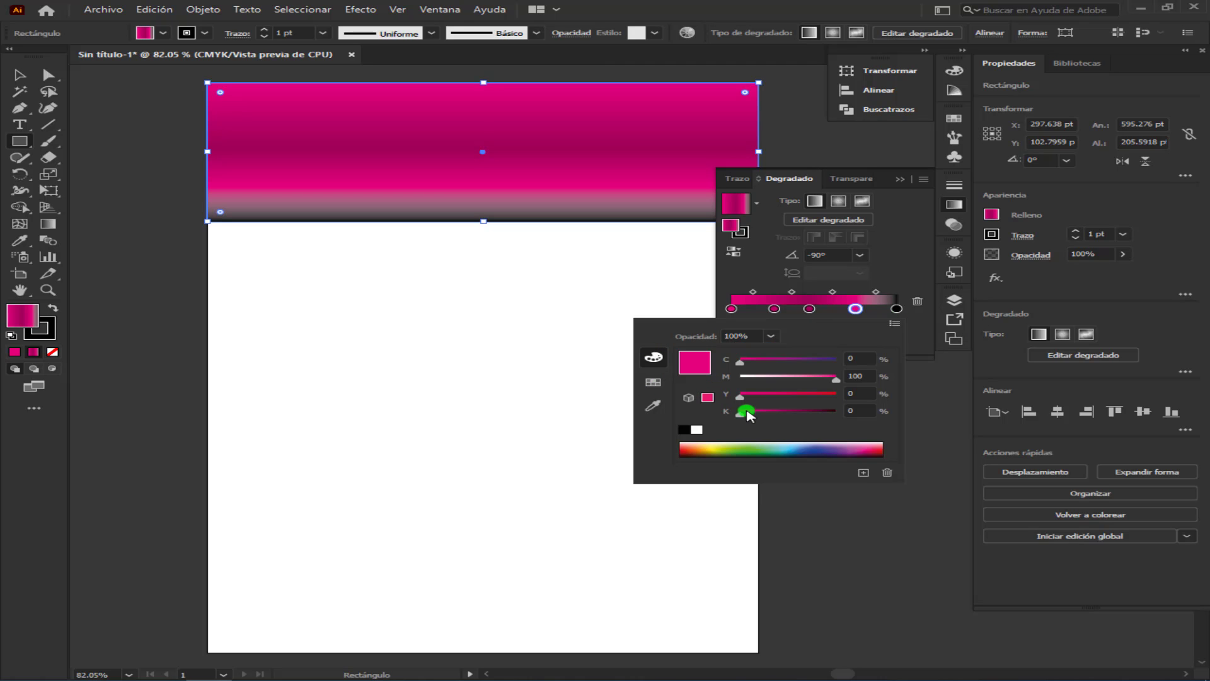
{"action": "left_click_drag", "start_coordinate": [744, 415], "coordinate": [786, 424]}
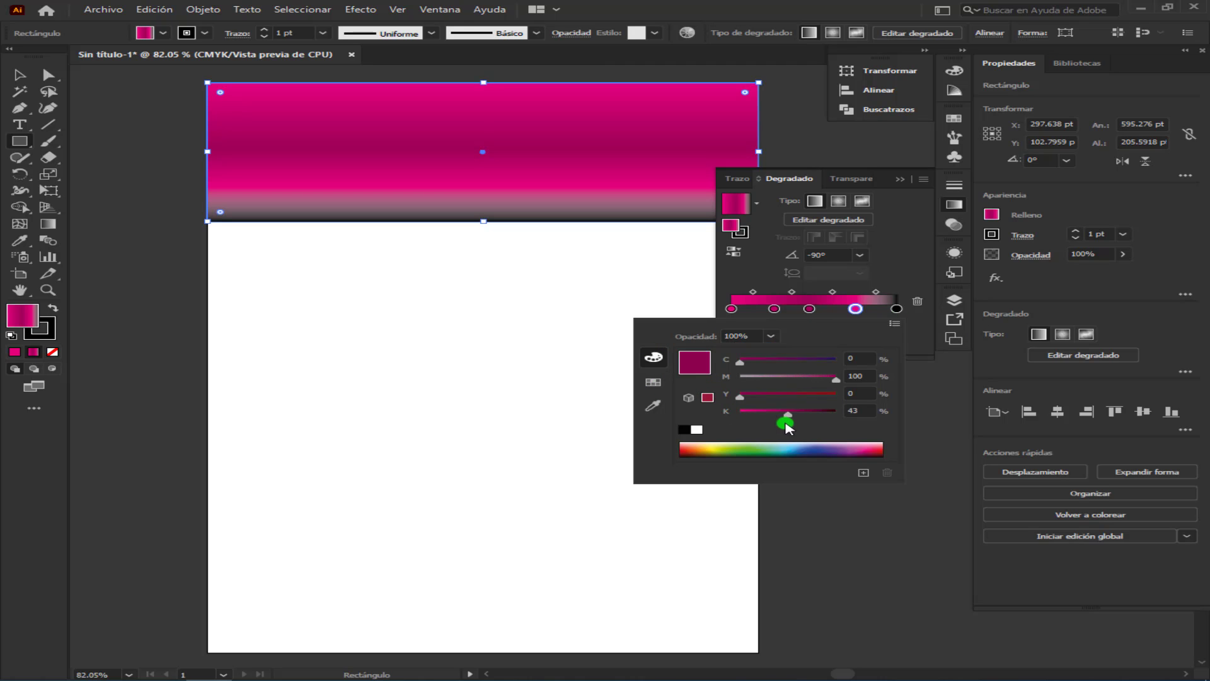
Step: Darken the end gradient stop to a deep wine magenta
{"action": "double_click", "coordinate": [895, 309]}
{"action": "left_click", "coordinate": [653, 382]}
{"action": "left_click", "coordinate": [773, 352]}
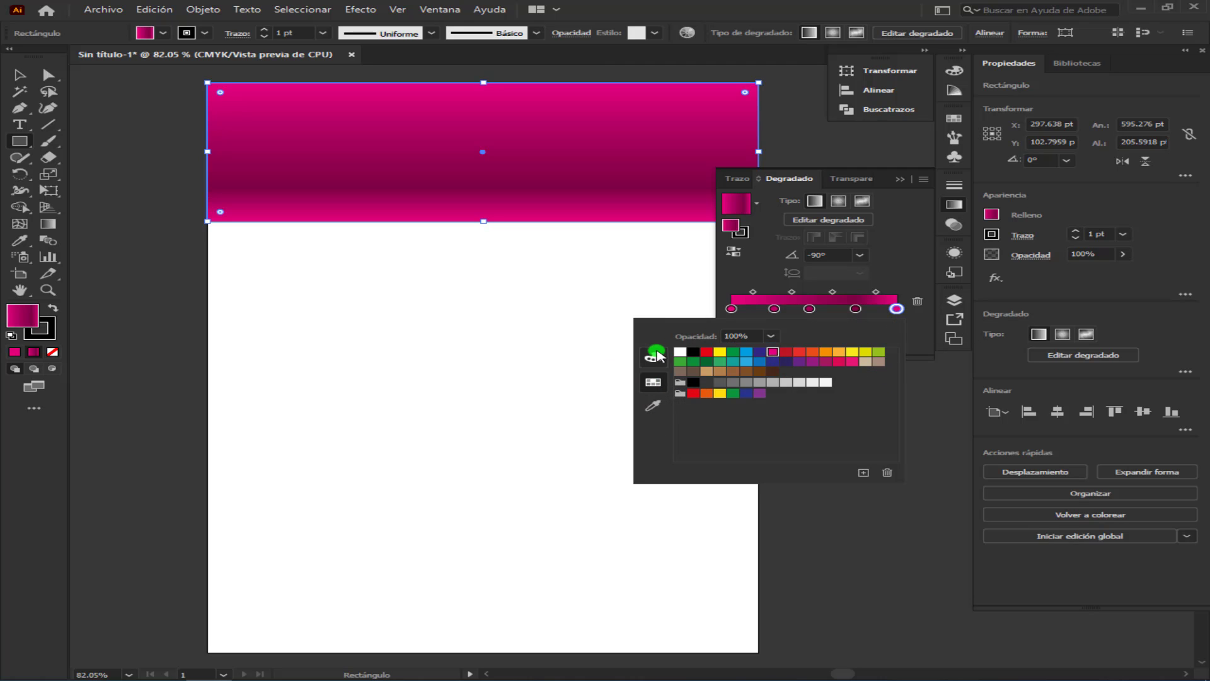
{"action": "left_click", "coordinate": [655, 356]}
{"action": "left_click_drag", "start_coordinate": [789, 424], "coordinate": [813, 422]}
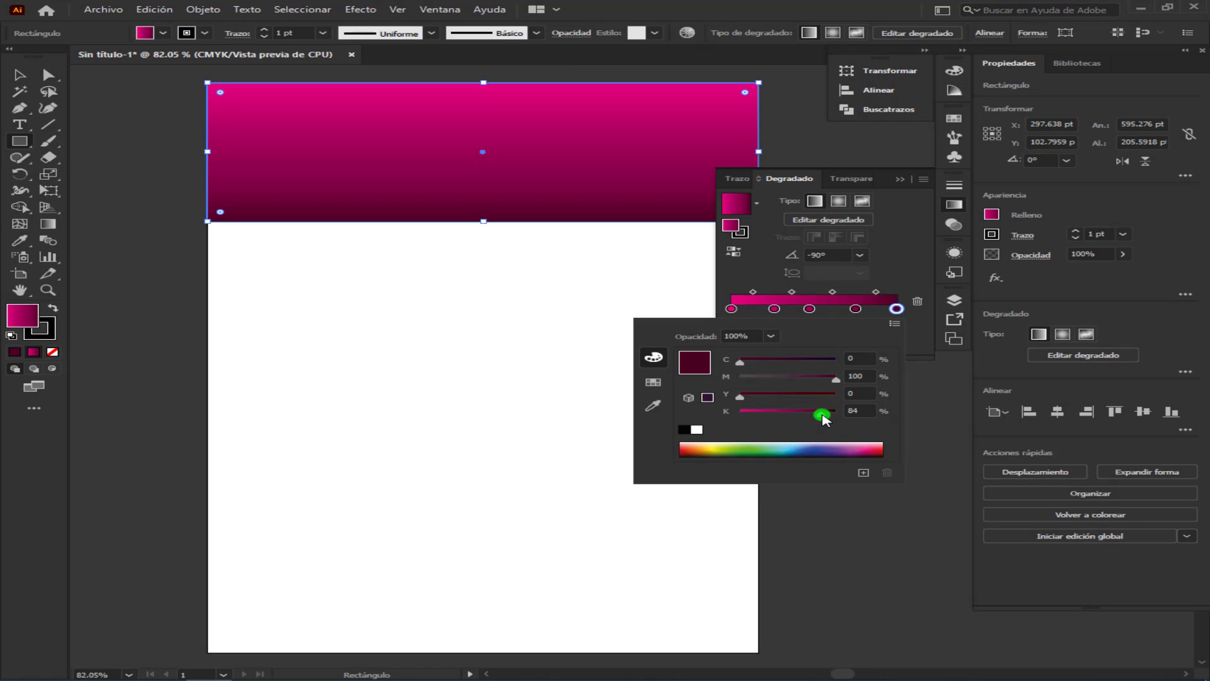
{"action": "left_click", "coordinate": [907, 253]}
{"action": "left_click", "coordinate": [900, 179]}
Step: Lock the banner's layer Capa 1 and add a new layer Capa 2 above it
{"action": "left_click", "coordinate": [954, 300]}
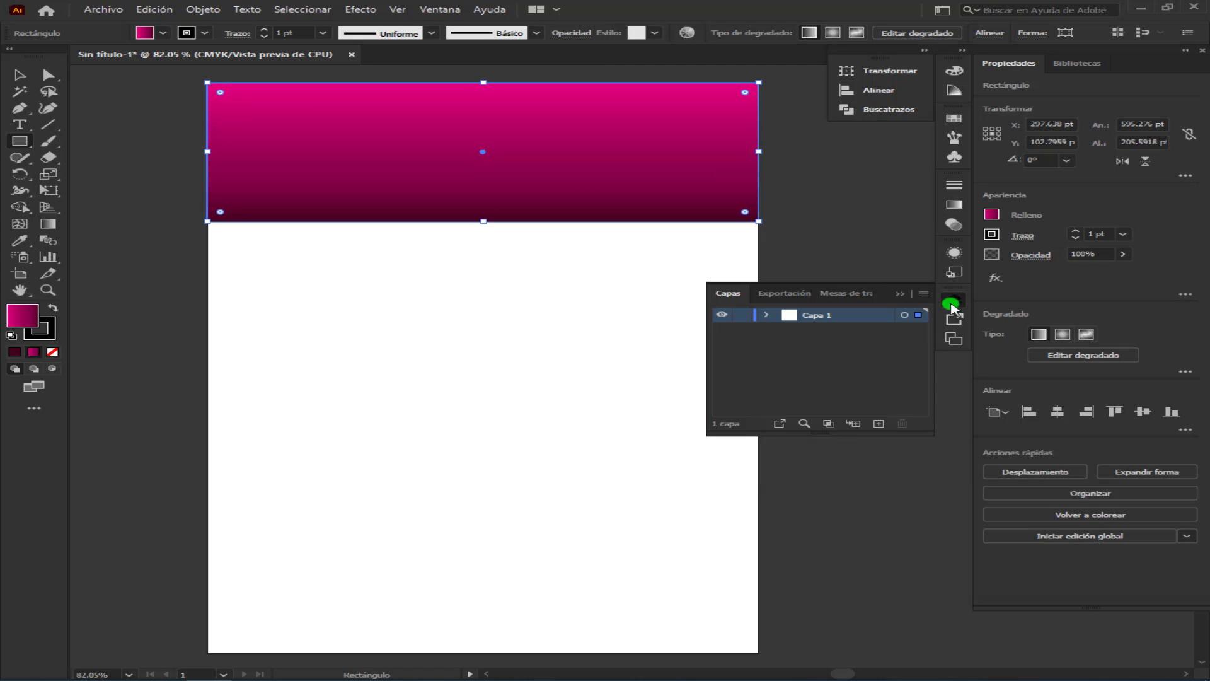
{"action": "left_click", "coordinate": [878, 423]}
{"action": "left_click", "coordinate": [742, 329]}
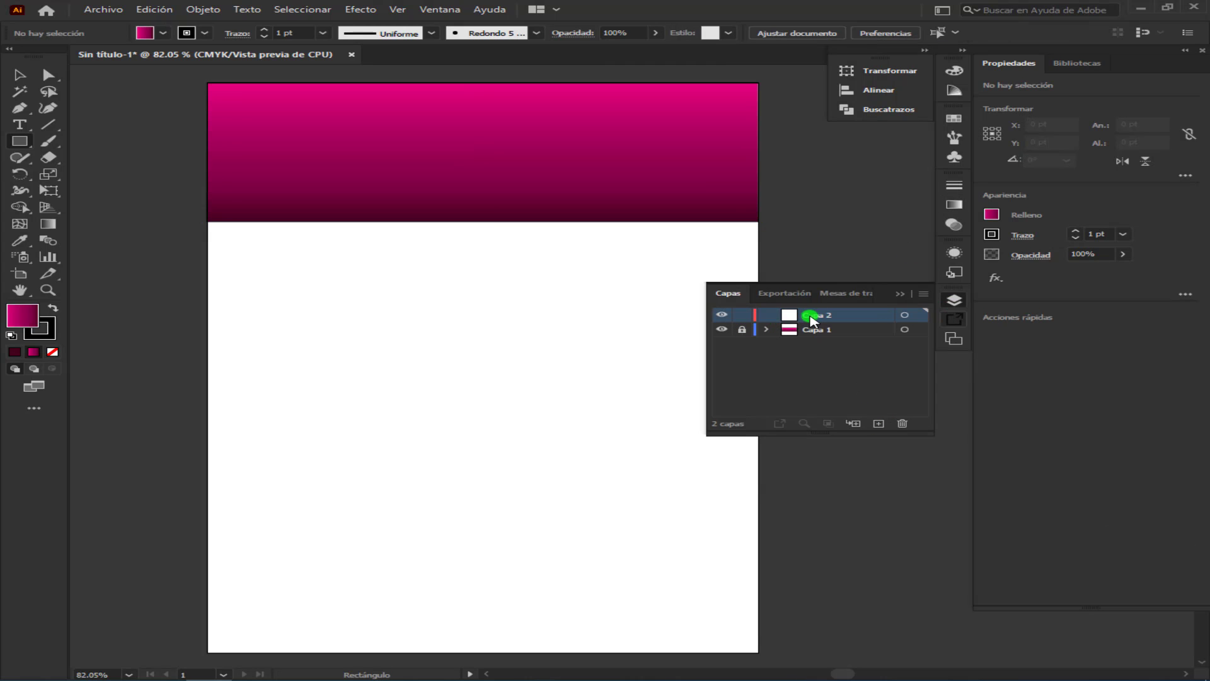
{"action": "left_click", "coordinate": [899, 294]}
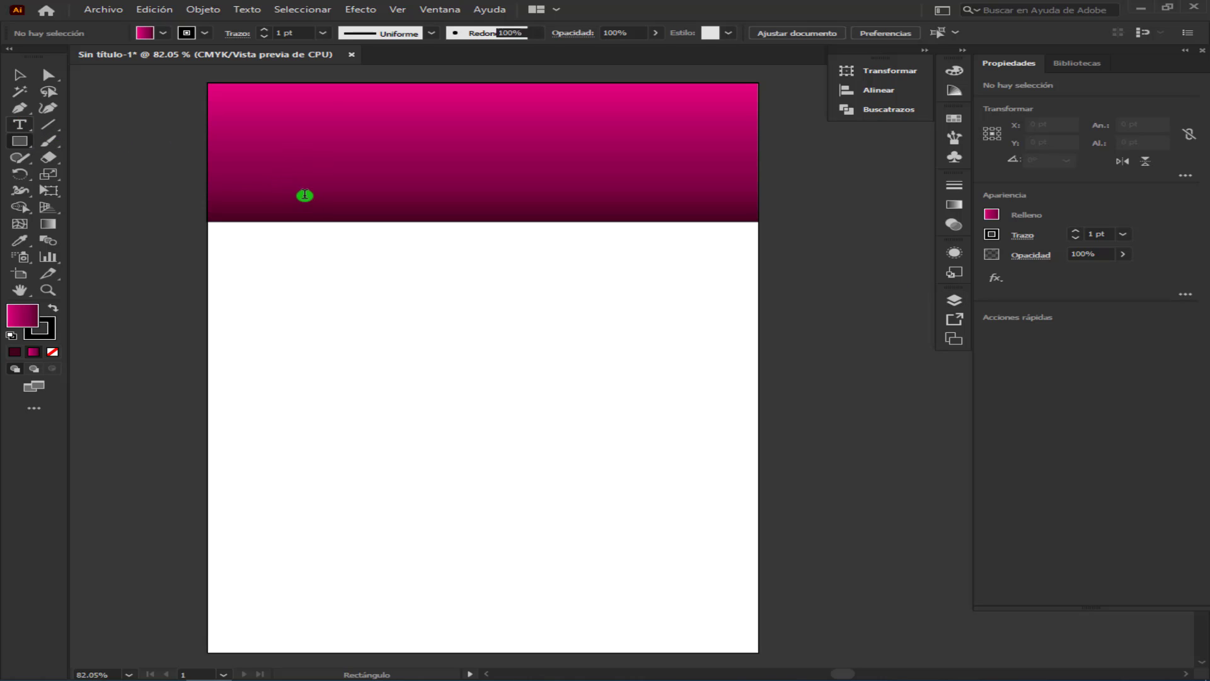
Step: Type the title 'MUSEO DE ARTE DE LIMA' in the banner and enlarge it
{"action": "left_click", "coordinate": [301, 192]}
{"action": "type", "text": "MUSEO DE ARTE DE LIMAV"}
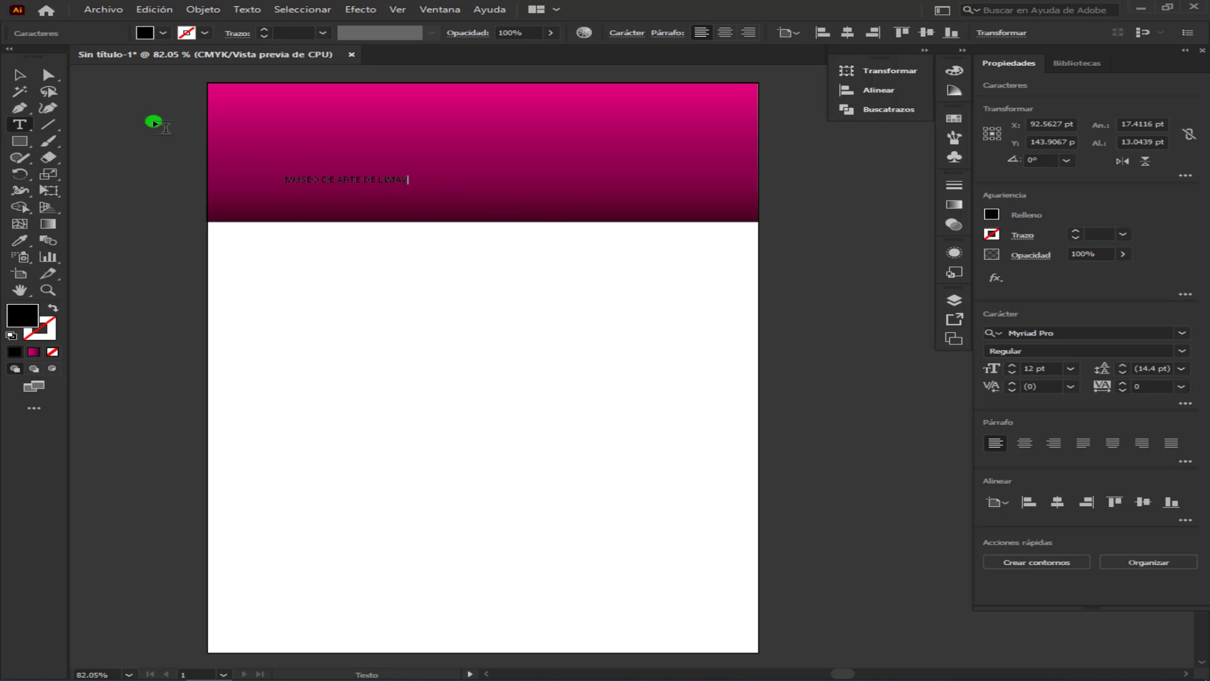
{"action": "key", "text": "Escape"}
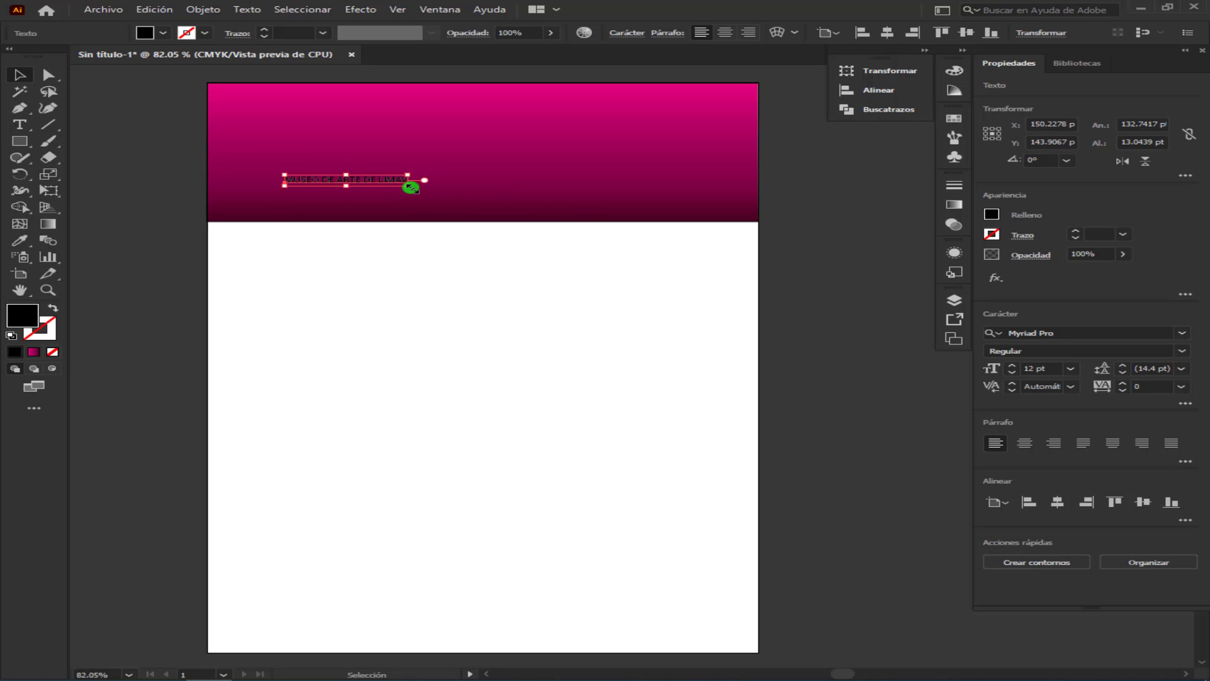
{"action": "mouse_move", "coordinate": [411, 187]}
{"action": "left_mouse_down"}
{"action": "mouse_move", "coordinate": [670, 202]}
{"action": "mouse_move", "coordinate": [293, 191]}
{"action": "left_mouse_up"}
{"action": "double_click", "coordinate": [662, 189]}
{"action": "key", "text": "Delete"}
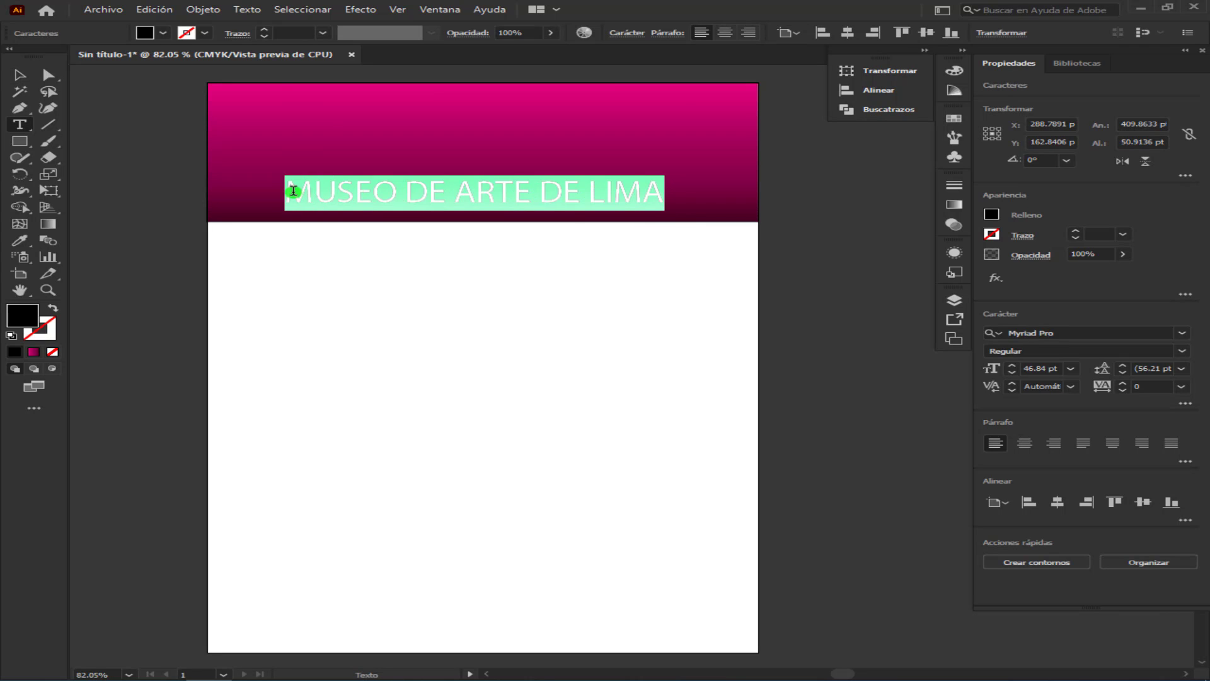
Step: Set the title font to Cooper Black and fine-tune its size and position
{"action": "left_click", "coordinate": [1134, 329]}
{"action": "type", "text": "c"}
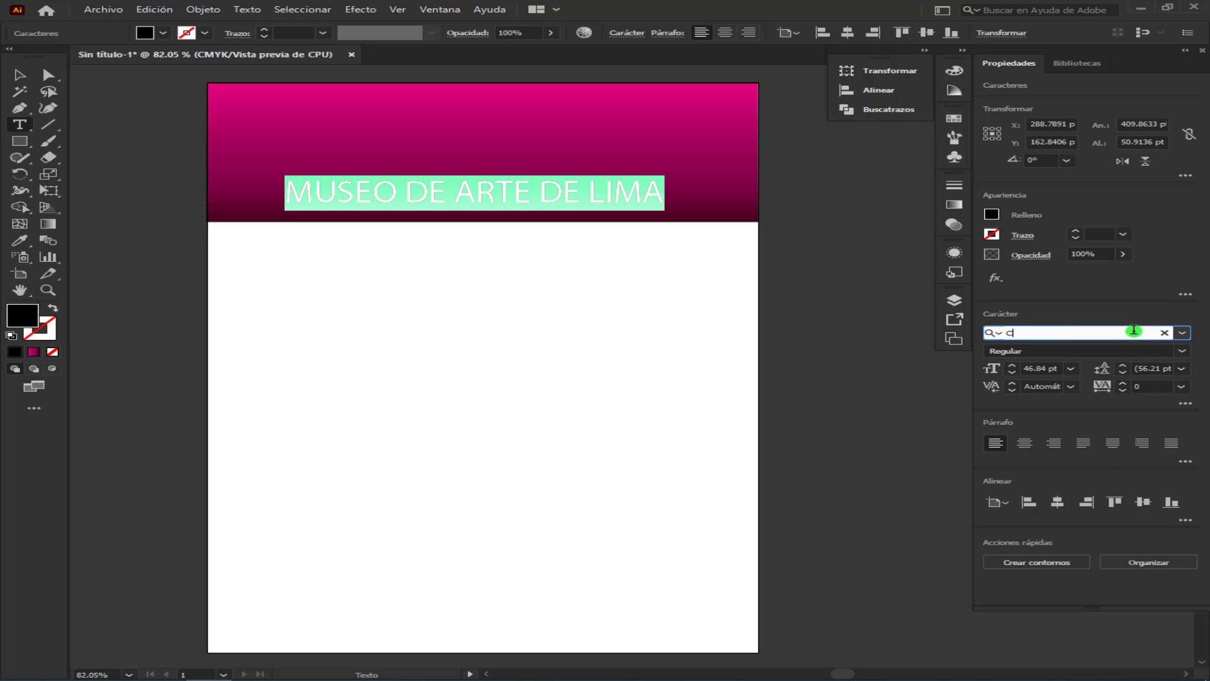
{"action": "type", "text": "oo"}
{"action": "left_click", "coordinate": [882, 401]}
{"action": "left_click", "coordinate": [547, 141], "text": "ctrl"}
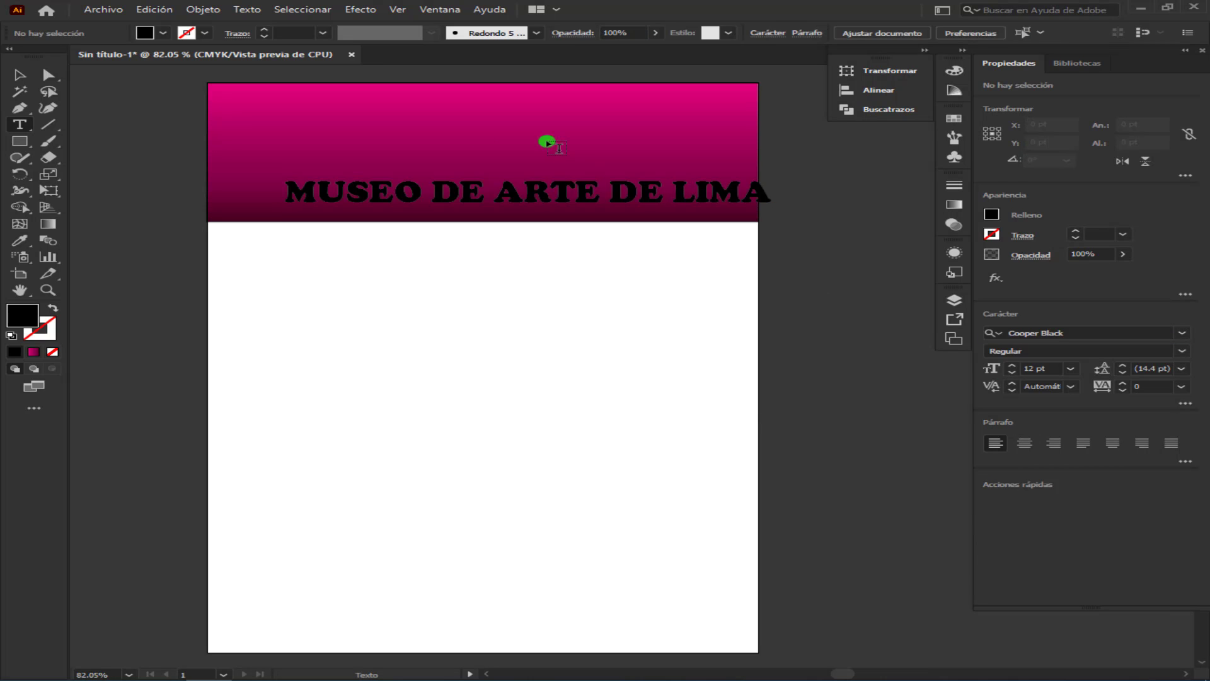
{"action": "left_click", "coordinate": [16, 75]}
{"action": "left_click_drag", "start_coordinate": [413, 195], "coordinate": [369, 180]}
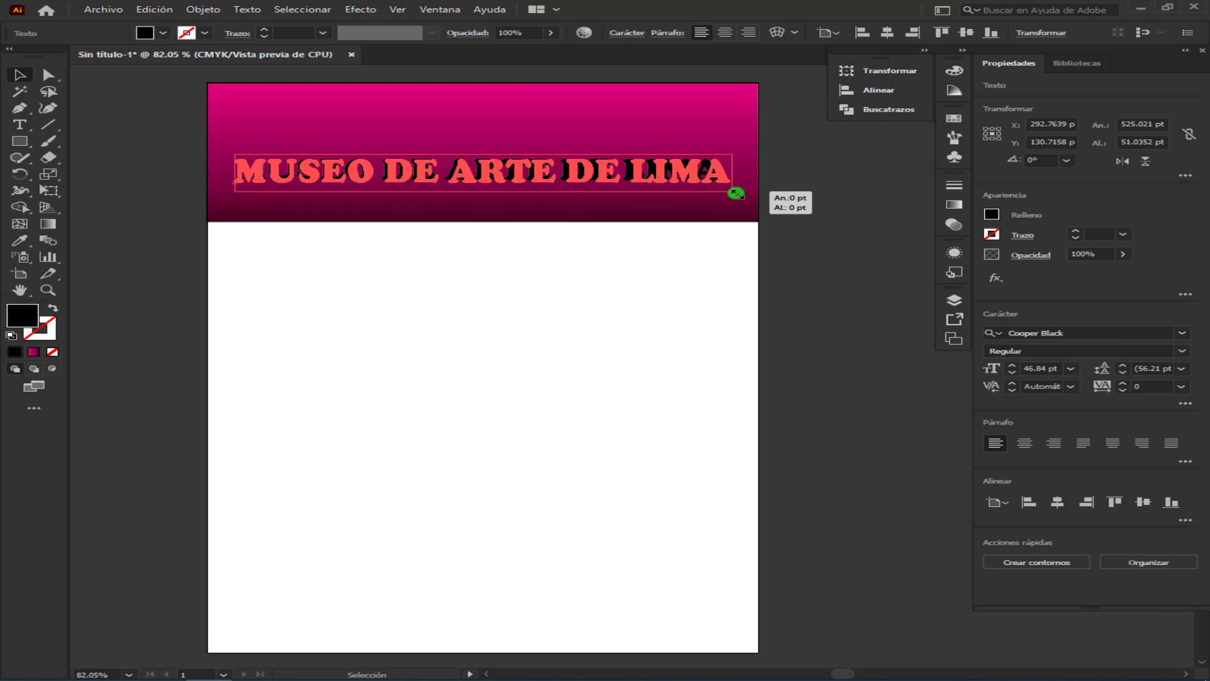
{"action": "left_click_drag", "start_coordinate": [729, 189], "coordinate": [746, 196]}
{"action": "left_click_drag", "start_coordinate": [635, 168], "coordinate": [642, 173]}
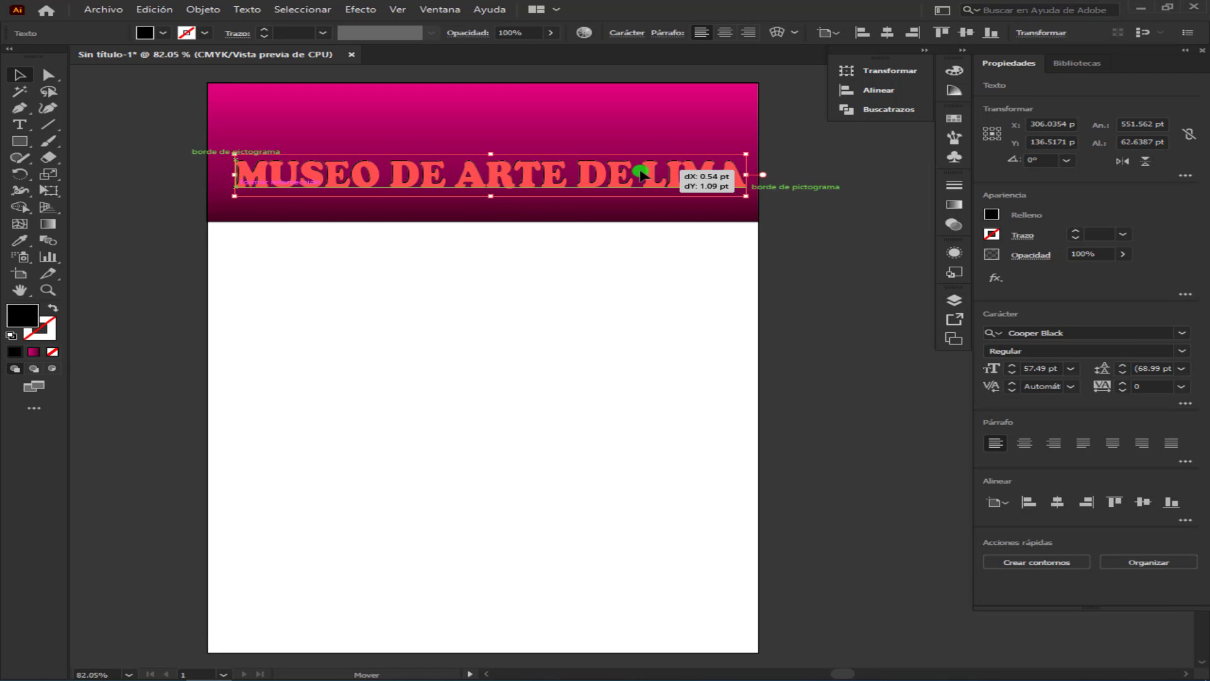
Step: Convert the title to outlines, ungroup the letters, and enlarge the initial M
{"action": "key", "text": "Left"}
{"action": "key", "text": "Left"}
{"action": "key", "text": "Left"}
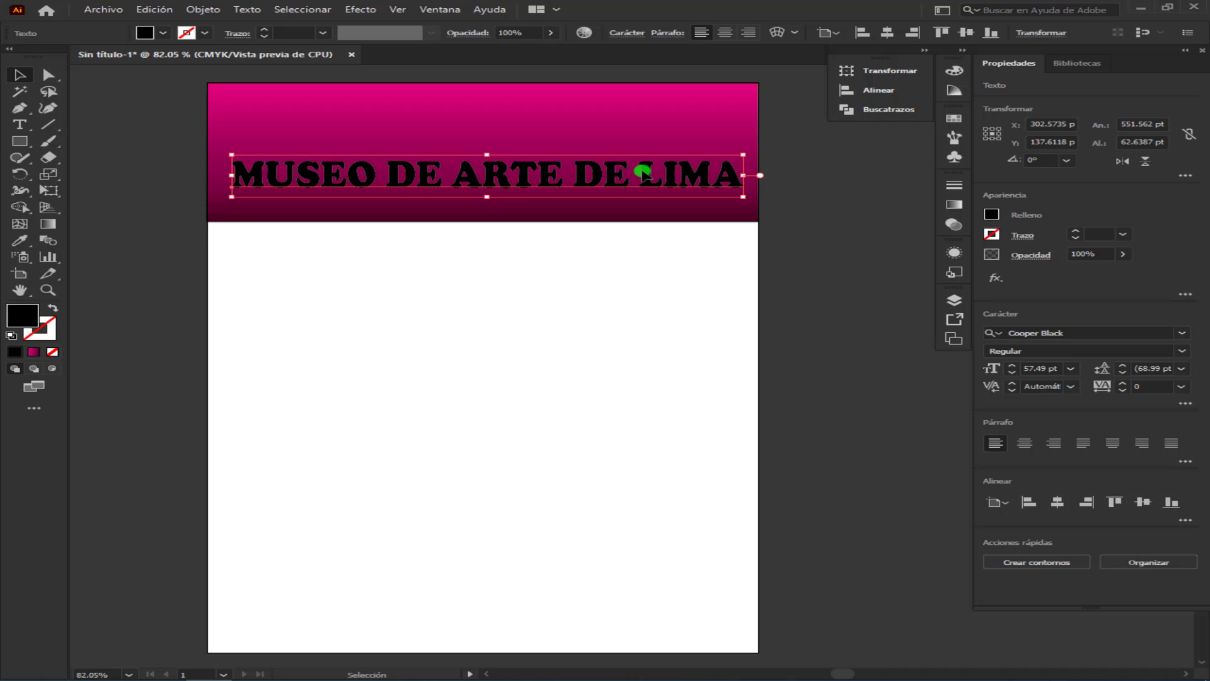
{"action": "right_click", "coordinate": [643, 171]}
{"action": "left_click", "coordinate": [813, 286]}
{"action": "right_click", "coordinate": [540, 165]}
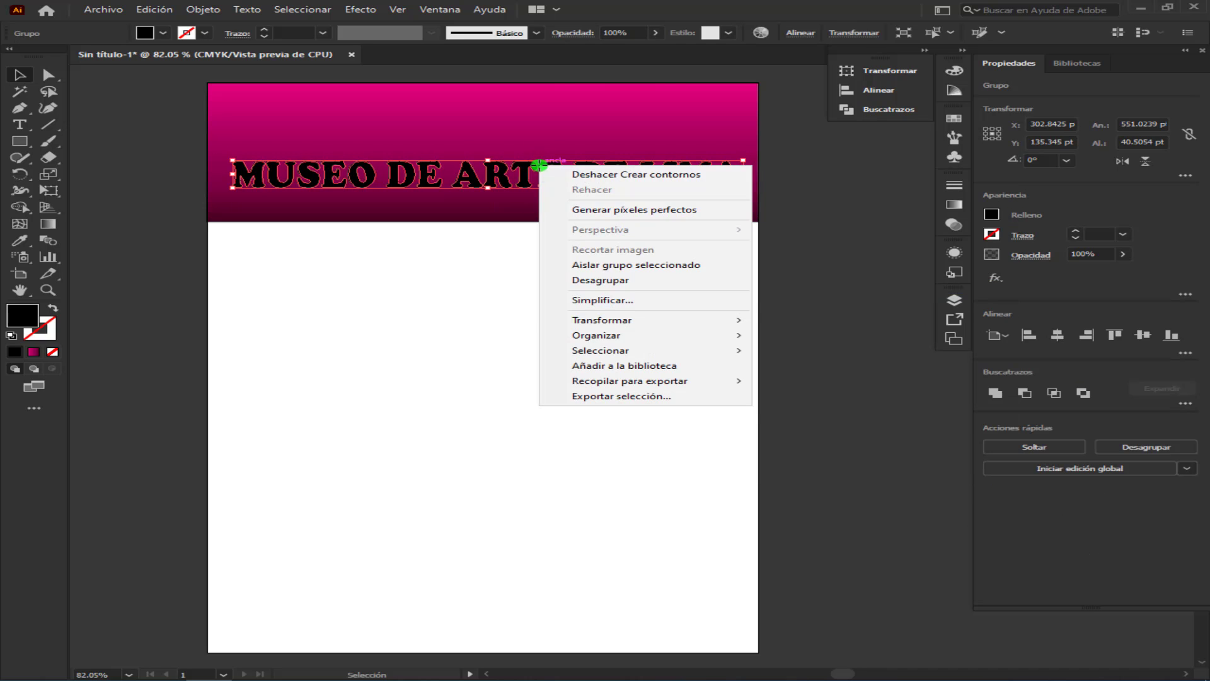
{"action": "left_click", "coordinate": [623, 281]}
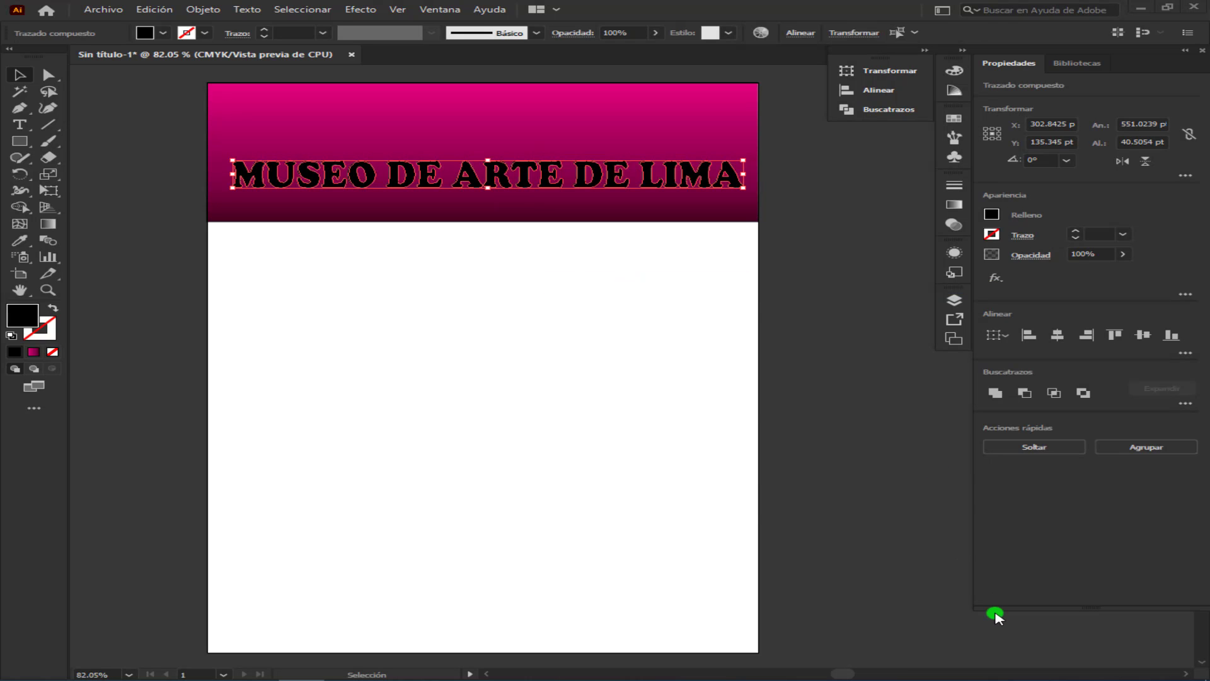
{"action": "left_click", "coordinate": [249, 177]}
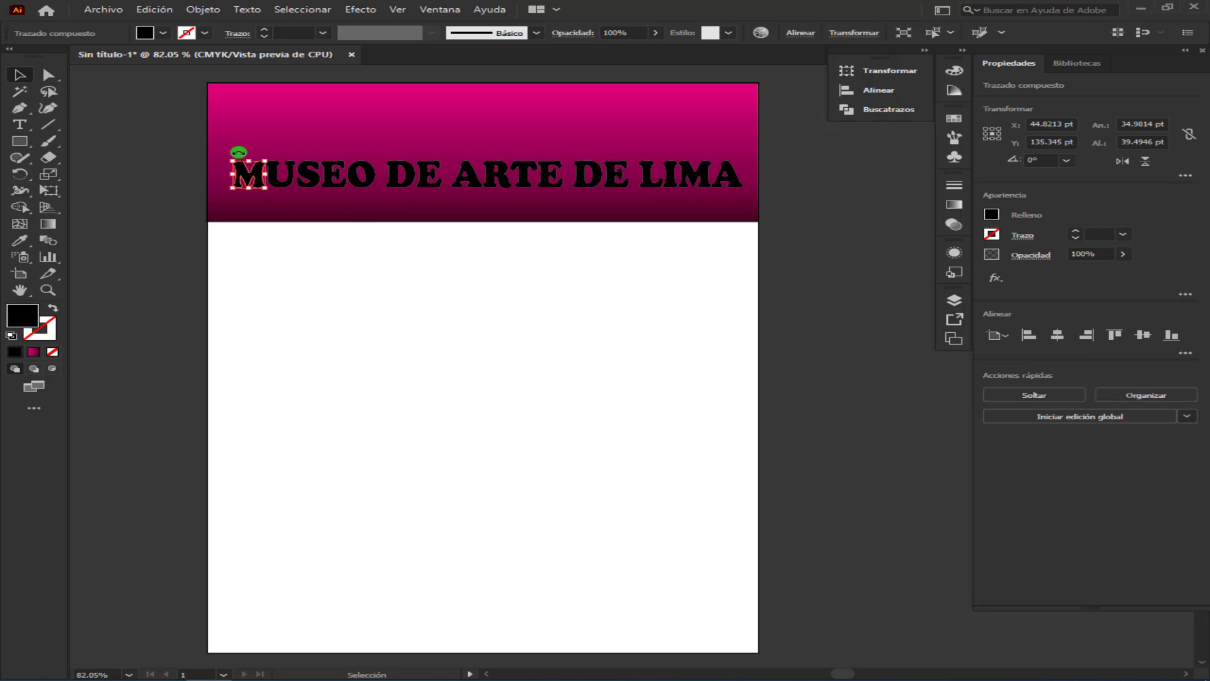
{"action": "left_click_drag", "start_coordinate": [225, 161], "coordinate": [219, 153]}
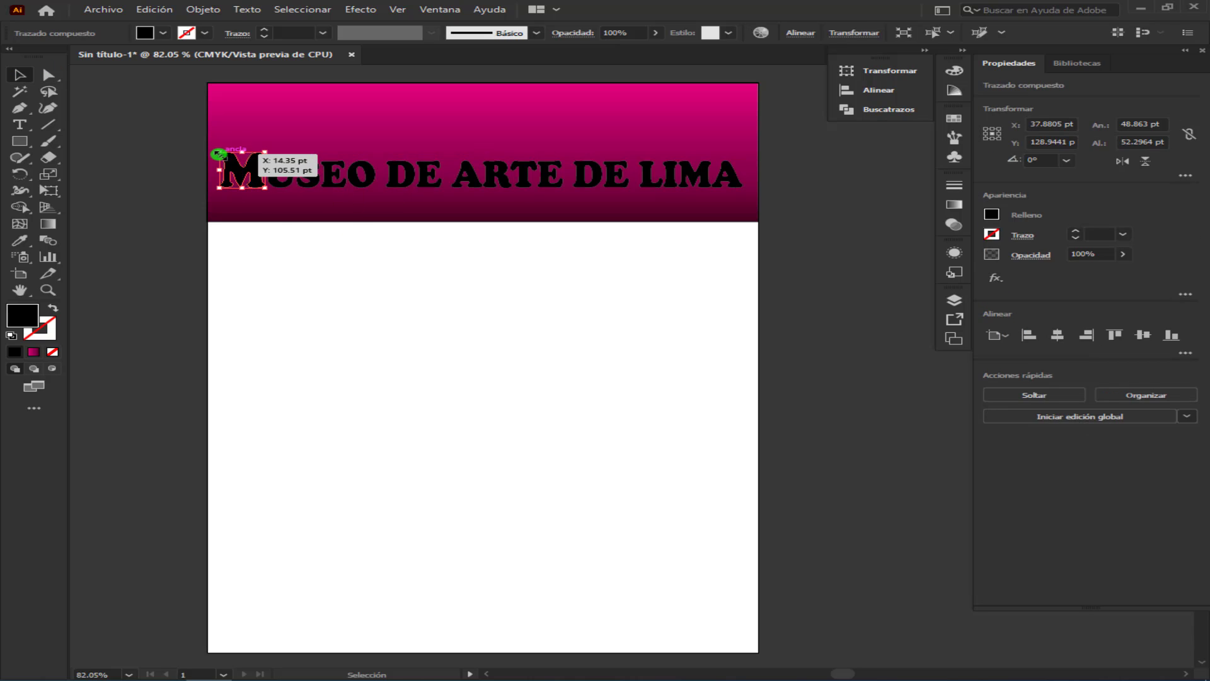
Step: Give the M a gradient fill that starts with a red stop
{"action": "left_click", "coordinate": [956, 207]}
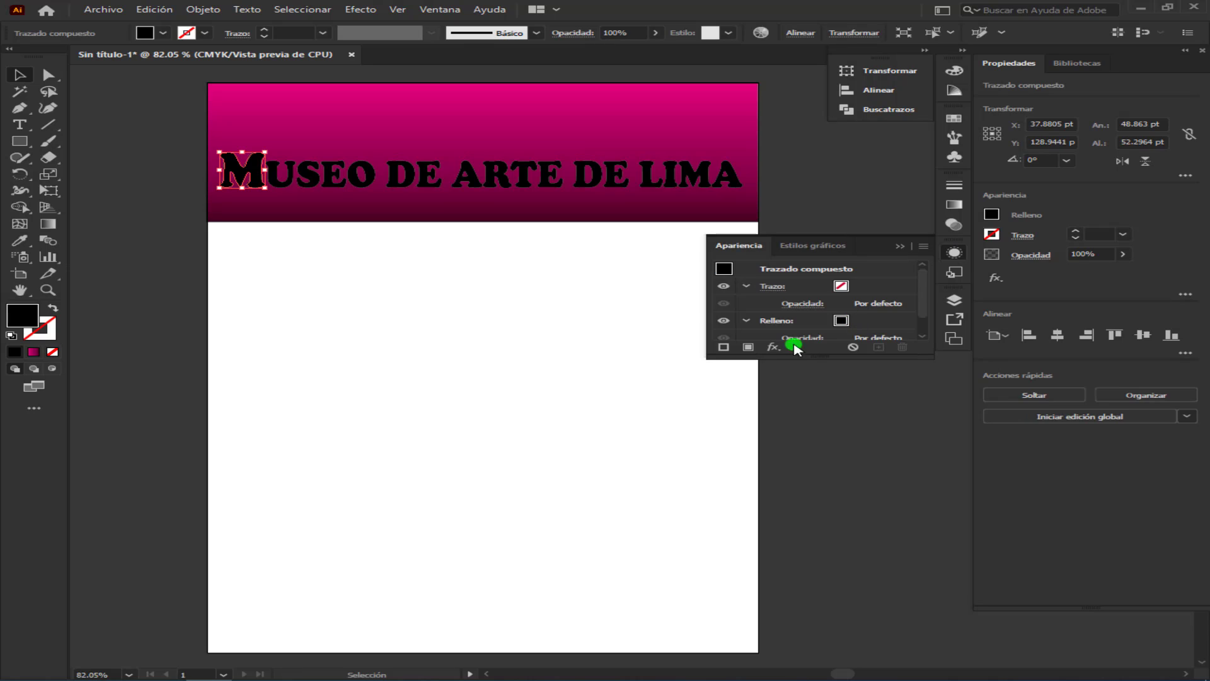
{"action": "left_click", "coordinate": [864, 289]}
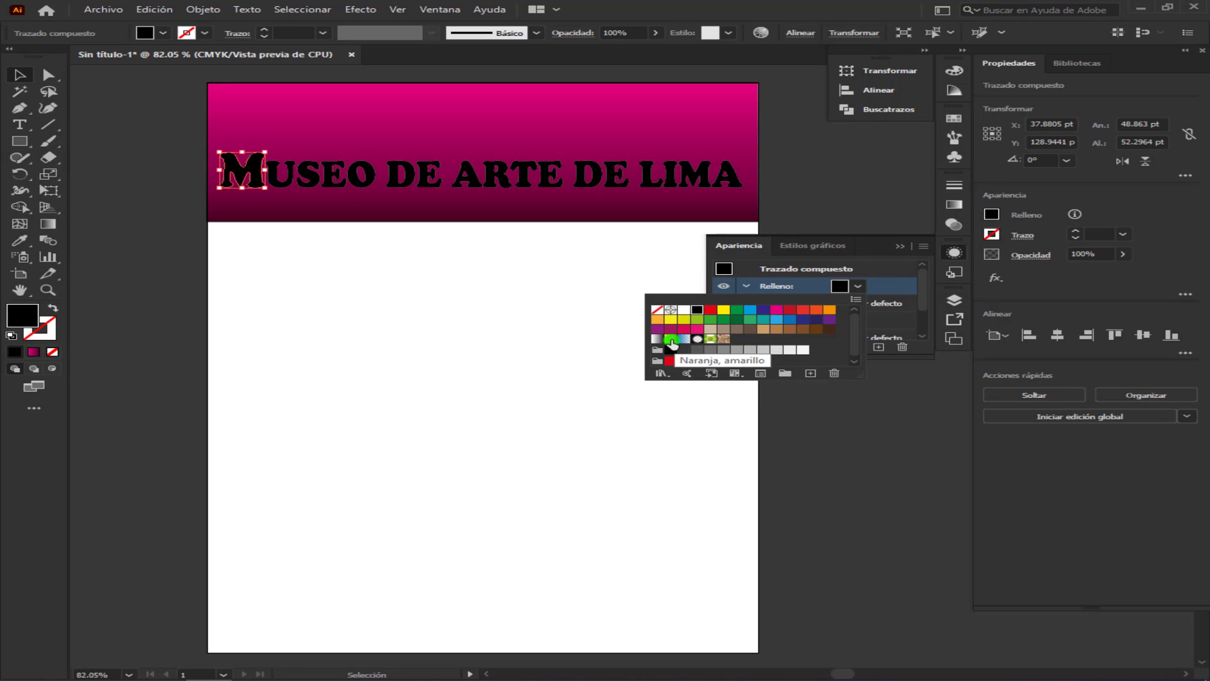
{"action": "left_click", "coordinate": [660, 338]}
{"action": "left_click", "coordinate": [952, 204]}
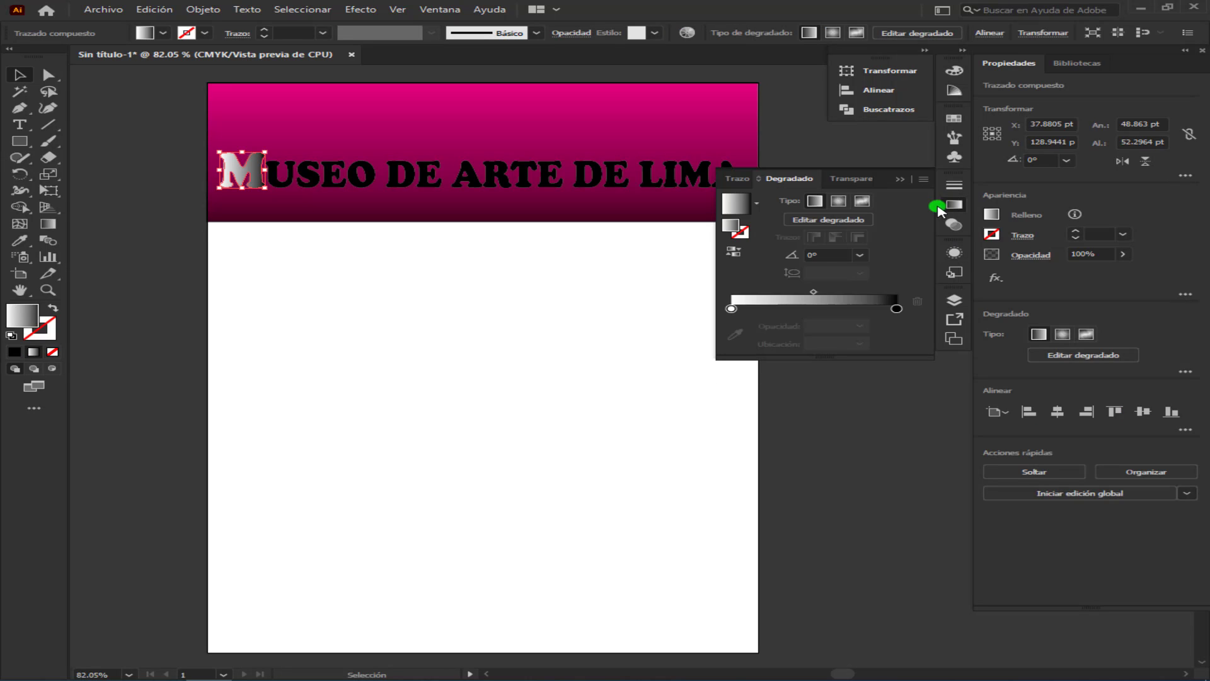
{"action": "double_click", "coordinate": [733, 309]}
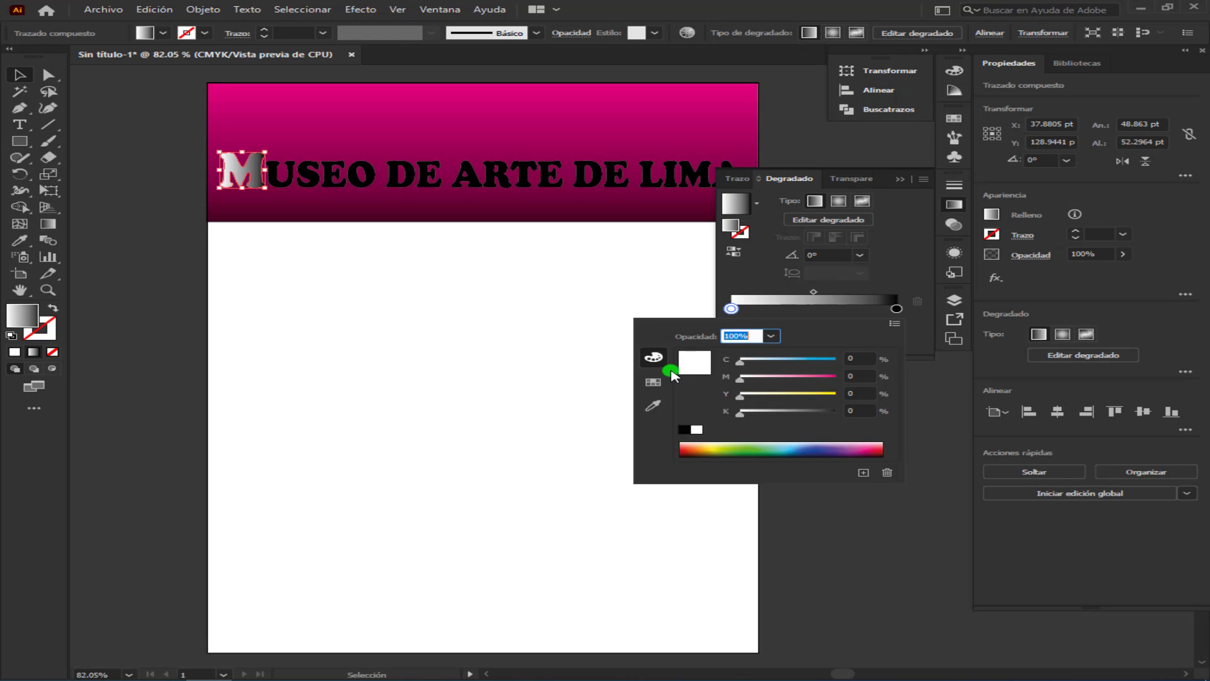
{"action": "left_click", "coordinate": [653, 382]}
{"action": "left_click", "coordinate": [707, 353]}
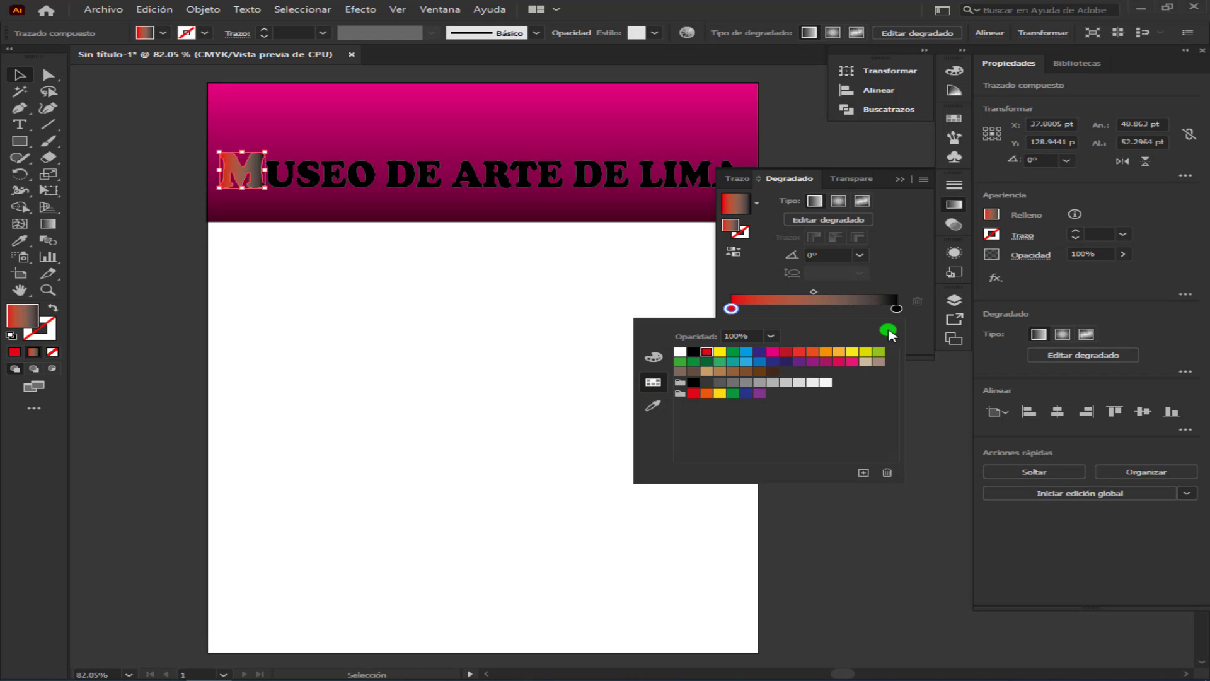
Step: End the gradient in yellow with a hard red-yellow split near the middle, angled 45°
{"action": "double_click", "coordinate": [896, 308]}
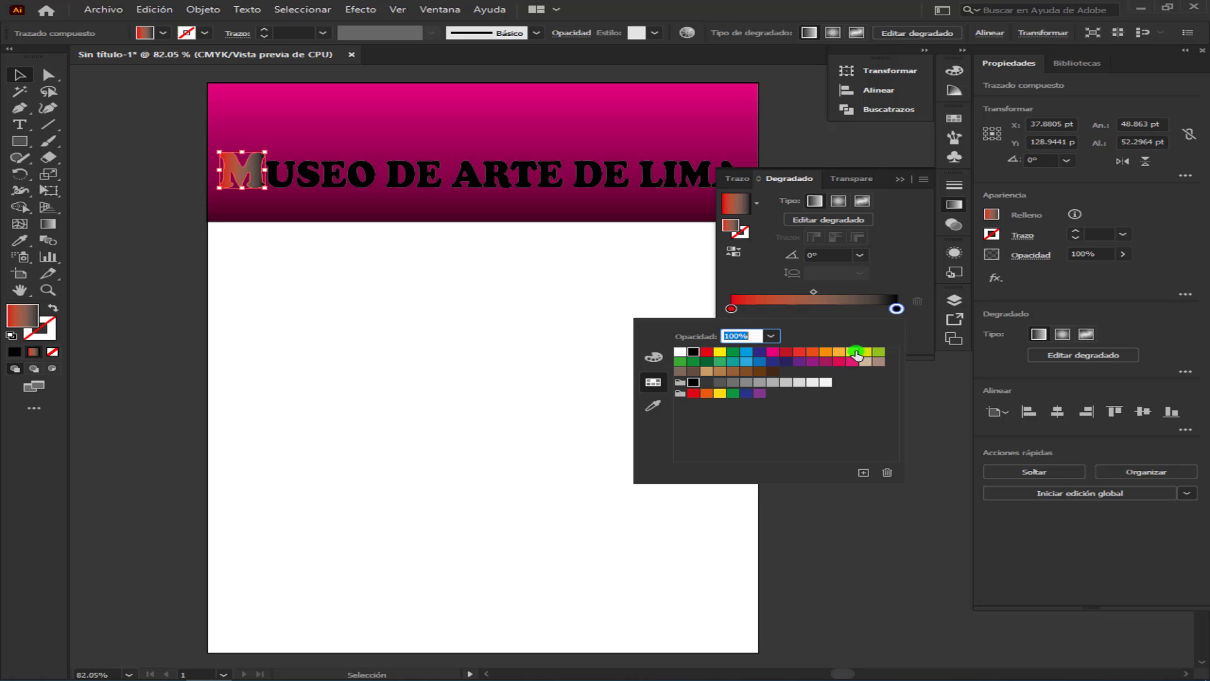
{"action": "left_click", "coordinate": [855, 353]}
{"action": "left_click", "coordinate": [719, 305]}
{"action": "left_click_drag", "start_coordinate": [731, 308], "coordinate": [807, 308]}
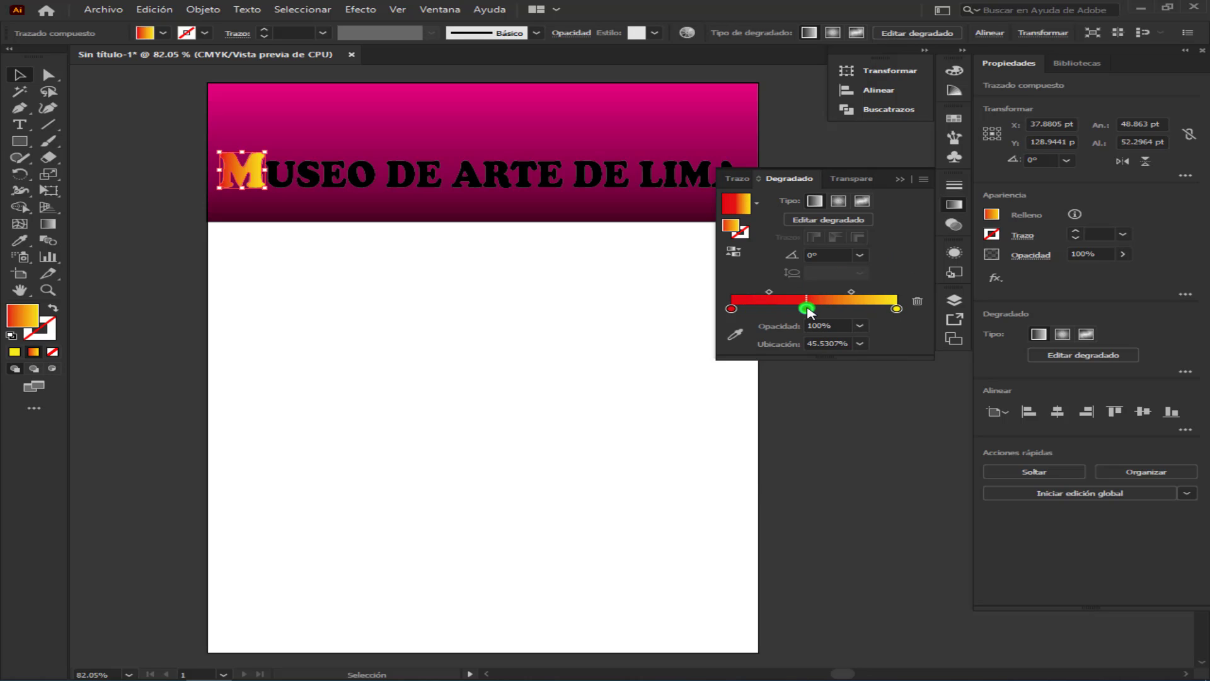
{"action": "left_click_drag", "start_coordinate": [896, 308], "coordinate": [814, 310]}
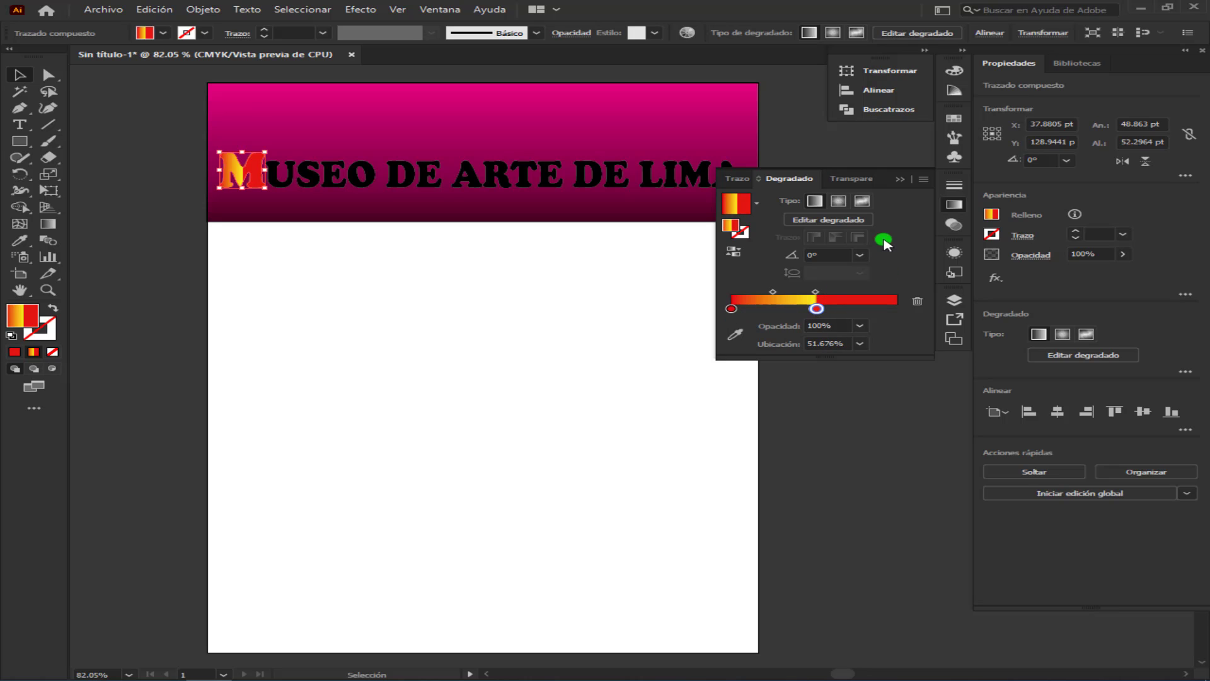
{"action": "left_click", "coordinate": [860, 255]}
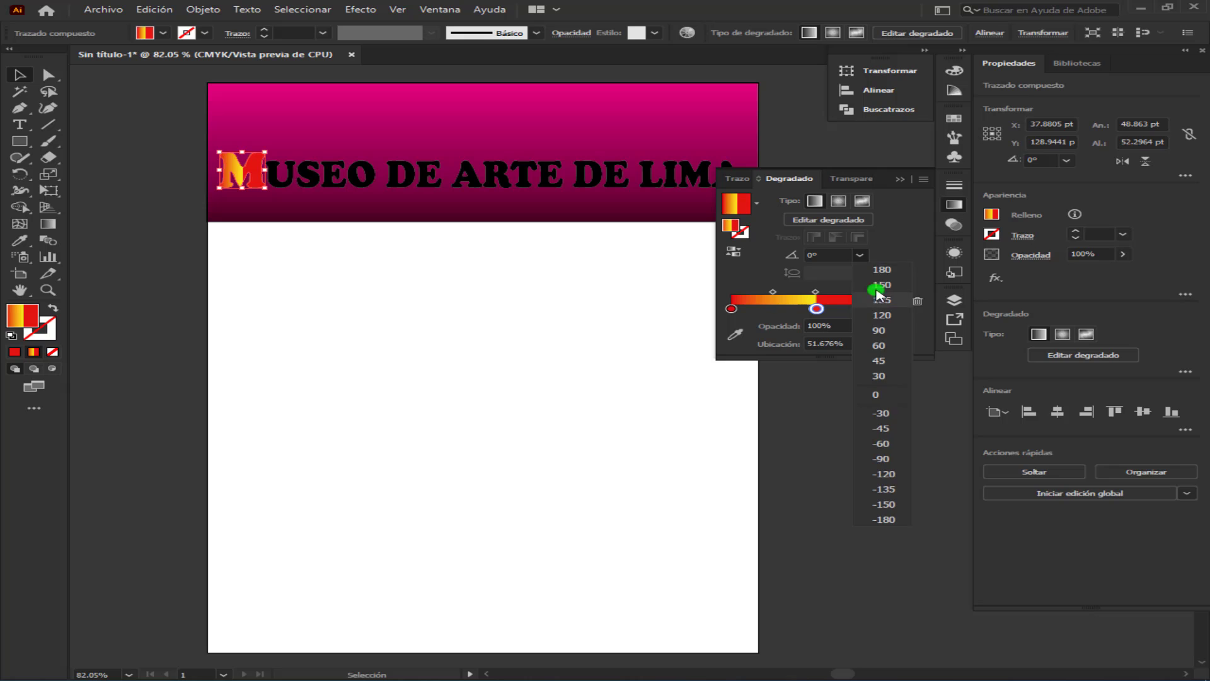
{"action": "left_click", "coordinate": [882, 361]}
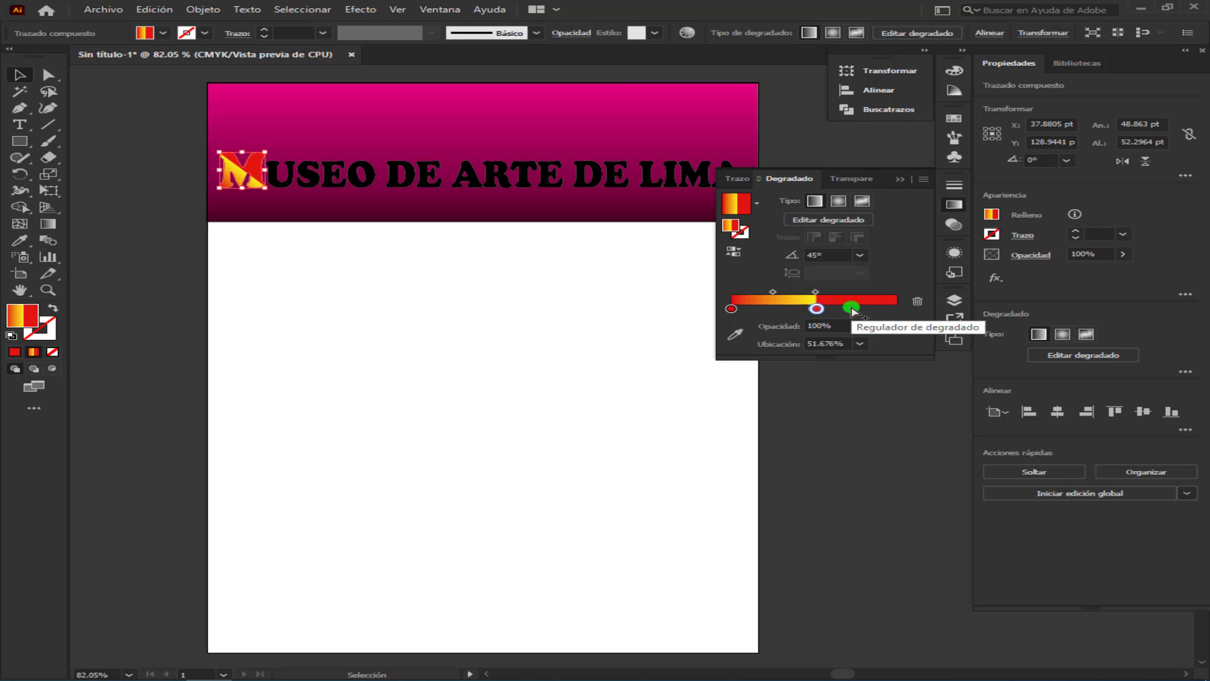
{"action": "left_click", "coordinate": [900, 179]}
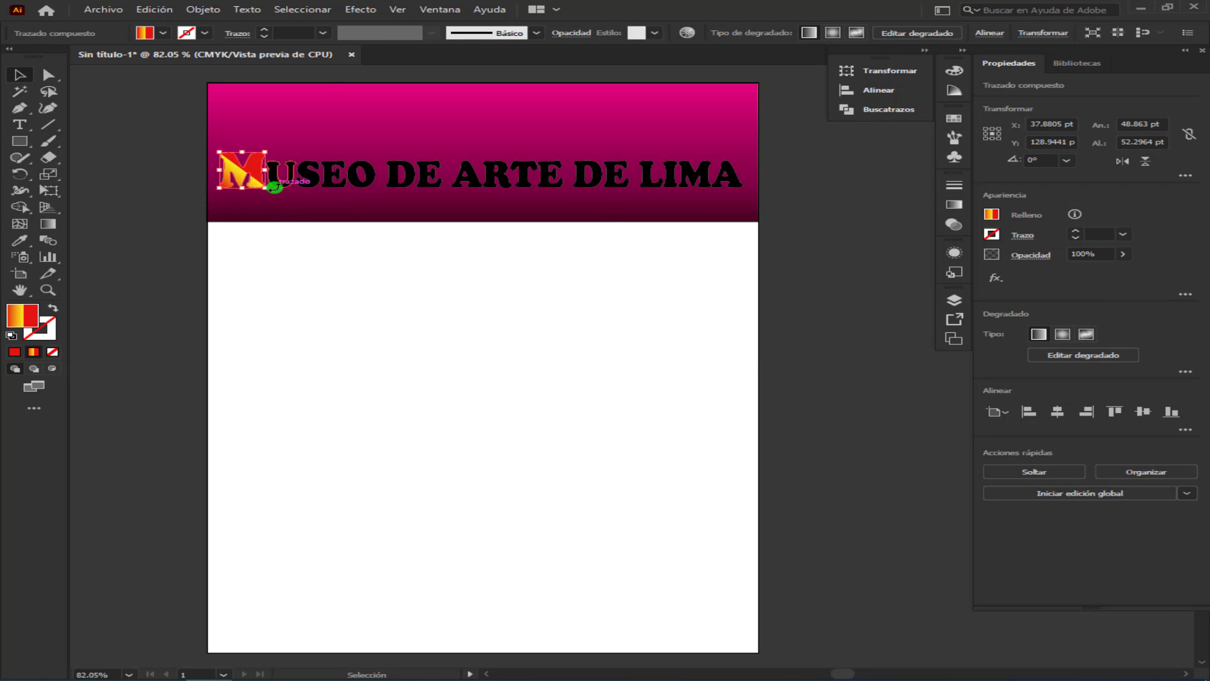
{"action": "left_click", "coordinate": [281, 180]}
Step: Apply the red-yellow gradient at 45° to the letters USEO DE
{"action": "left_click", "coordinate": [327, 181], "text": "shift"}
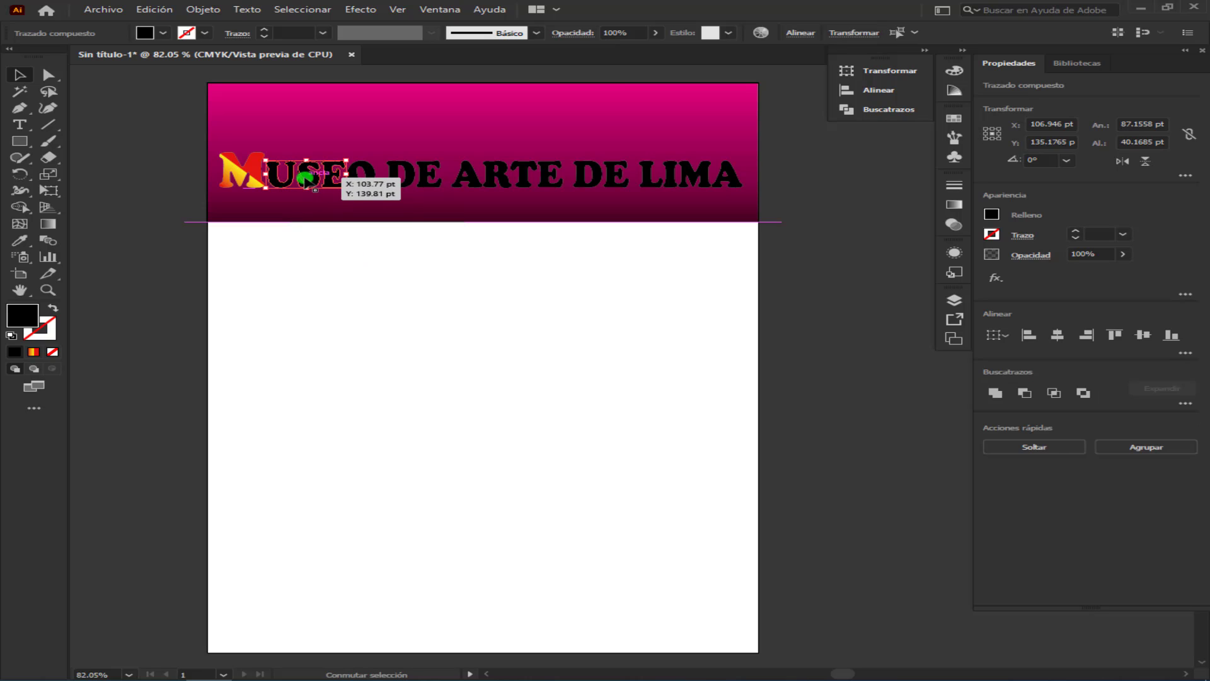
{"action": "left_click", "coordinate": [394, 182], "text": "shift"}
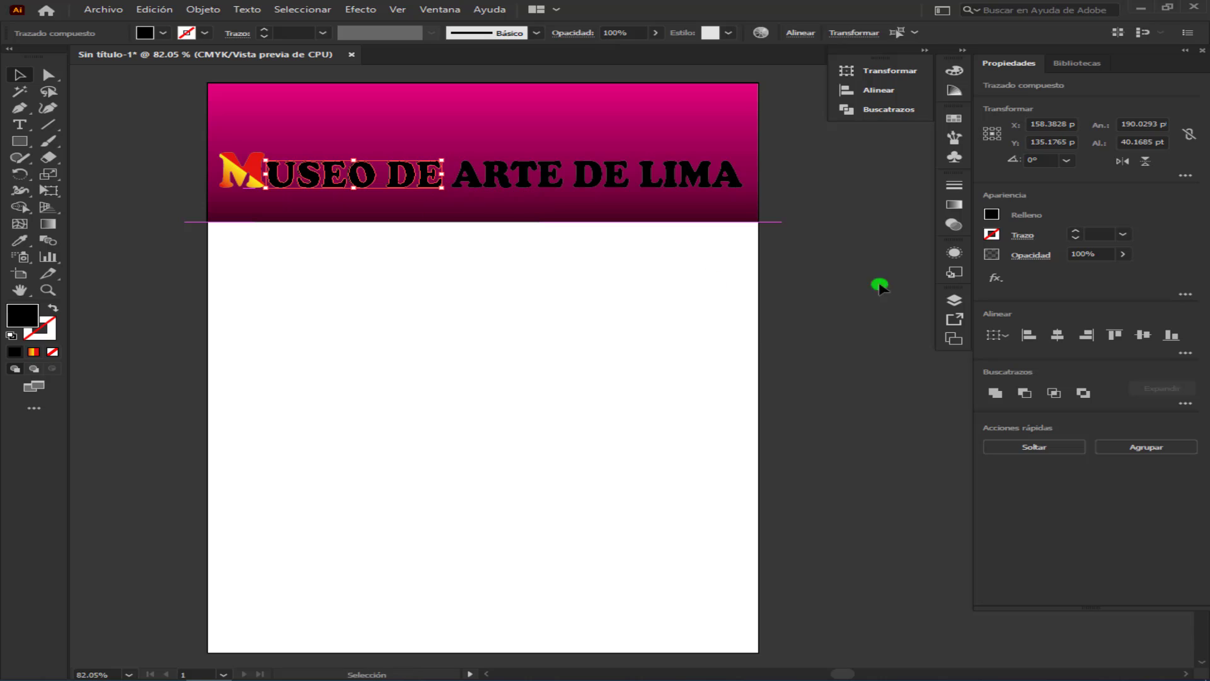
{"action": "left_click", "coordinate": [954, 205]}
{"action": "left_click", "coordinate": [735, 205]}
{"action": "left_click", "coordinate": [859, 239]}
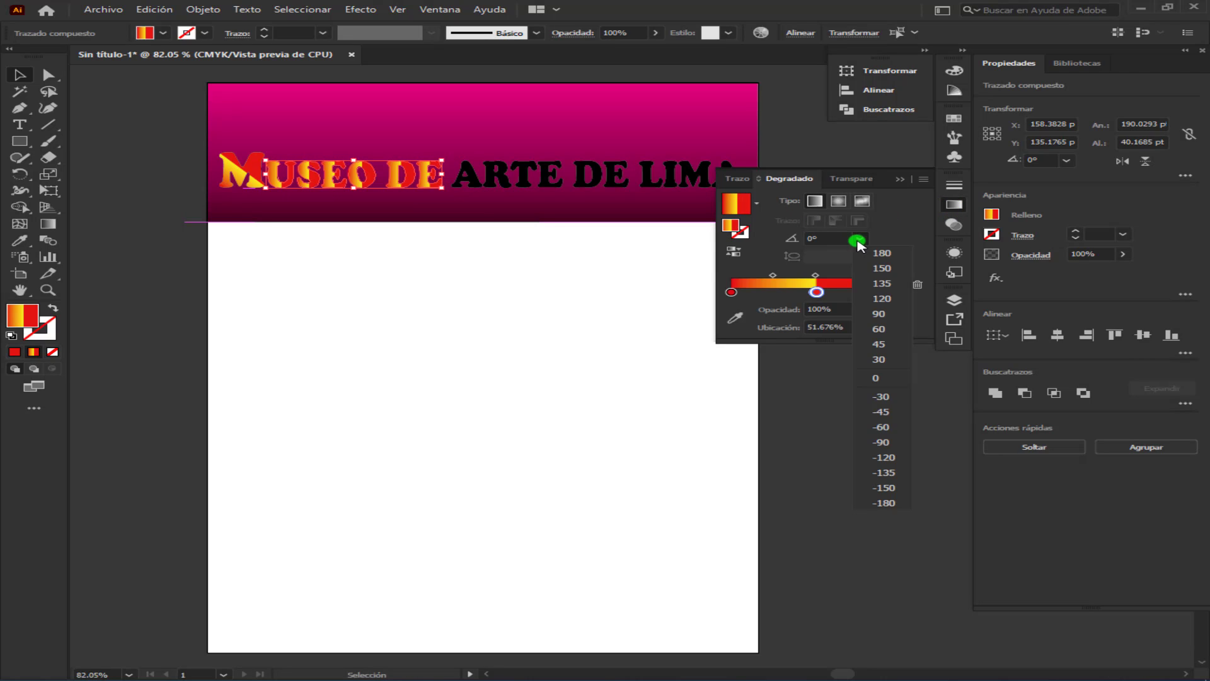
{"action": "left_click", "coordinate": [879, 344]}
{"action": "left_click", "coordinate": [899, 184]}
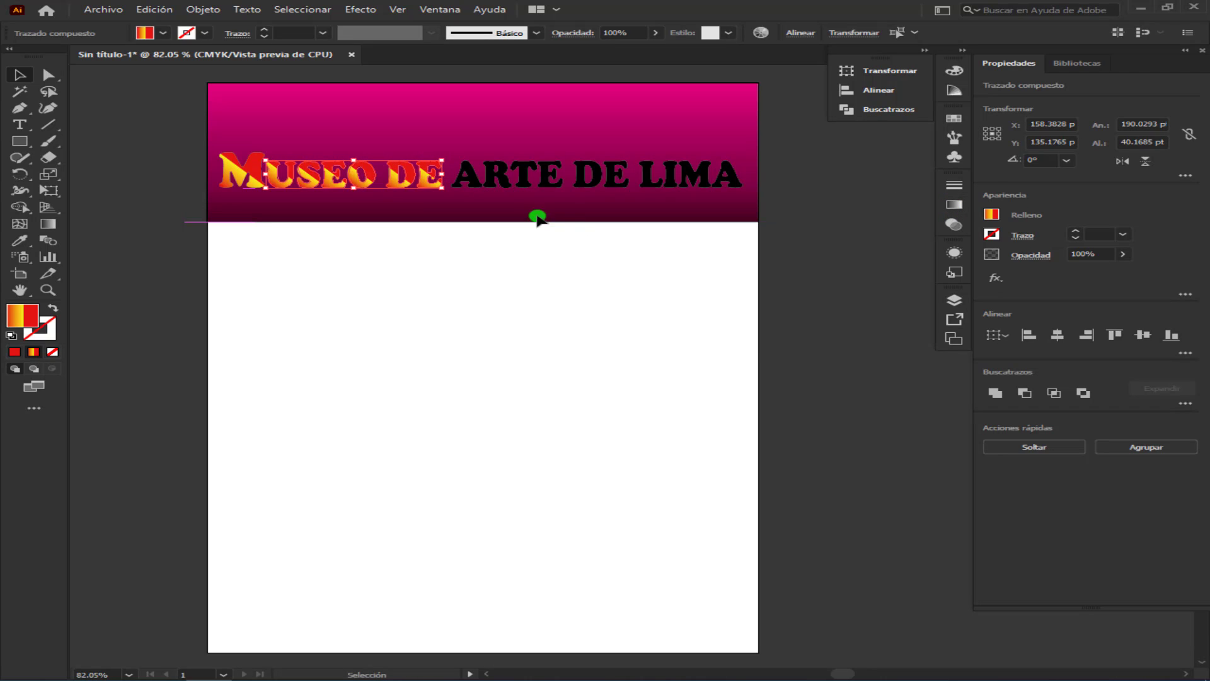
Step: Apply the same 45° red-yellow gradient to the letters of ARTE DE LIMA
{"action": "left_click", "coordinate": [475, 181]}
{"action": "left_click", "coordinate": [518, 181], "text": "shift"}
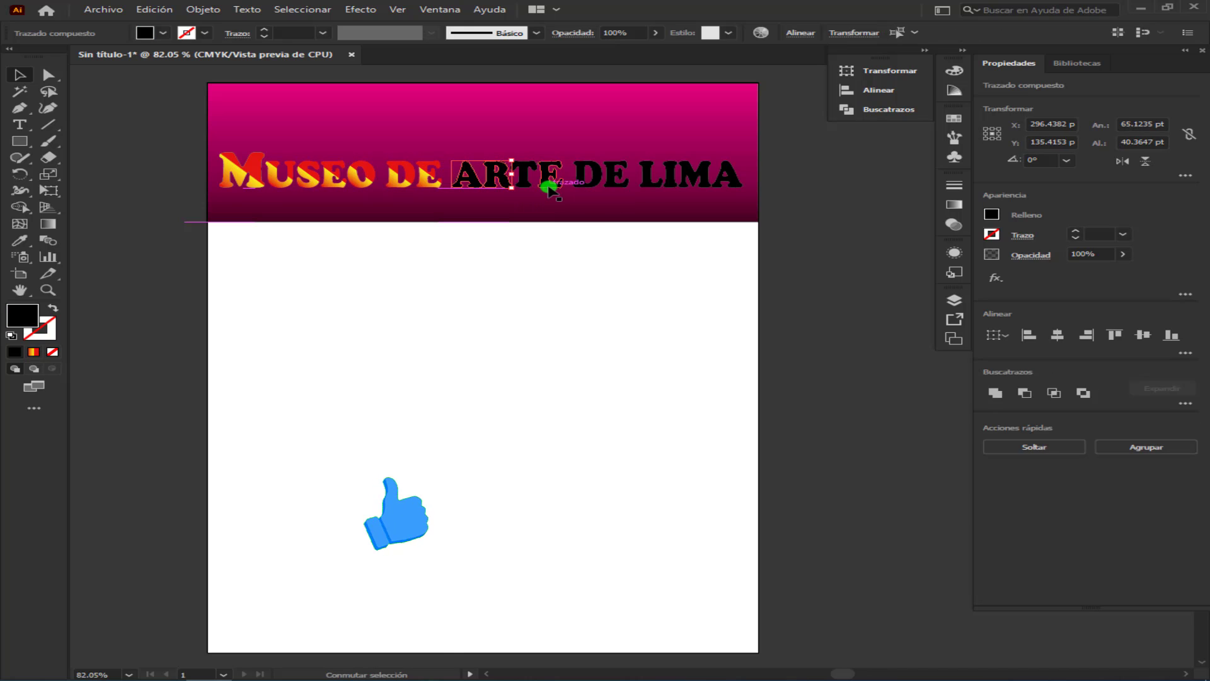
{"action": "left_click", "coordinate": [589, 178], "text": "shift"}
{"action": "left_click", "coordinate": [650, 180], "text": "shift"}
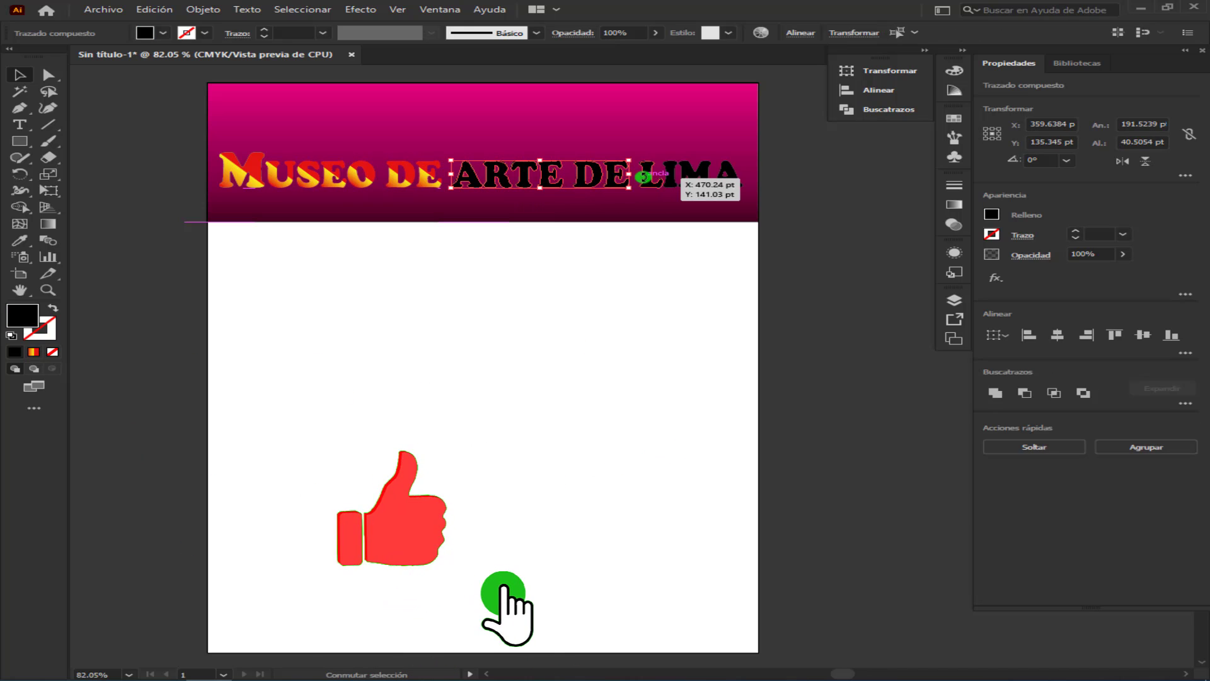
{"action": "left_click", "coordinate": [687, 162], "text": "shift"}
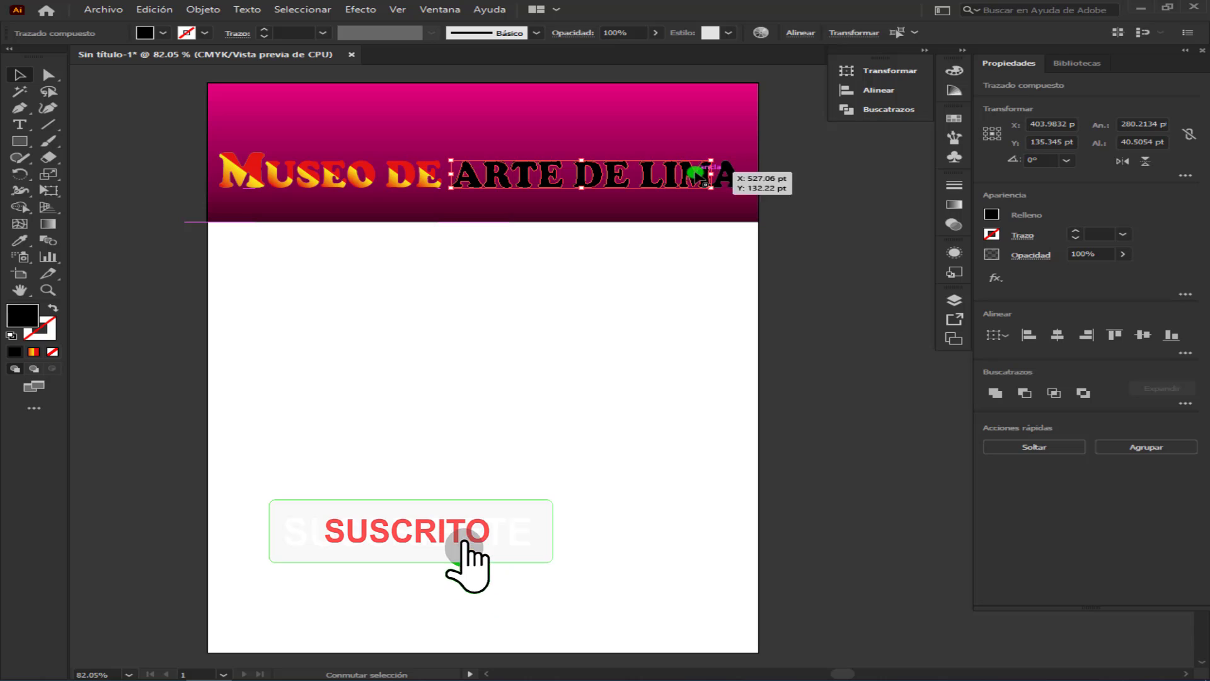
{"action": "left_click", "coordinate": [729, 177], "text": "shift"}
{"action": "left_click", "coordinate": [954, 205]}
{"action": "left_click", "coordinate": [775, 222]}
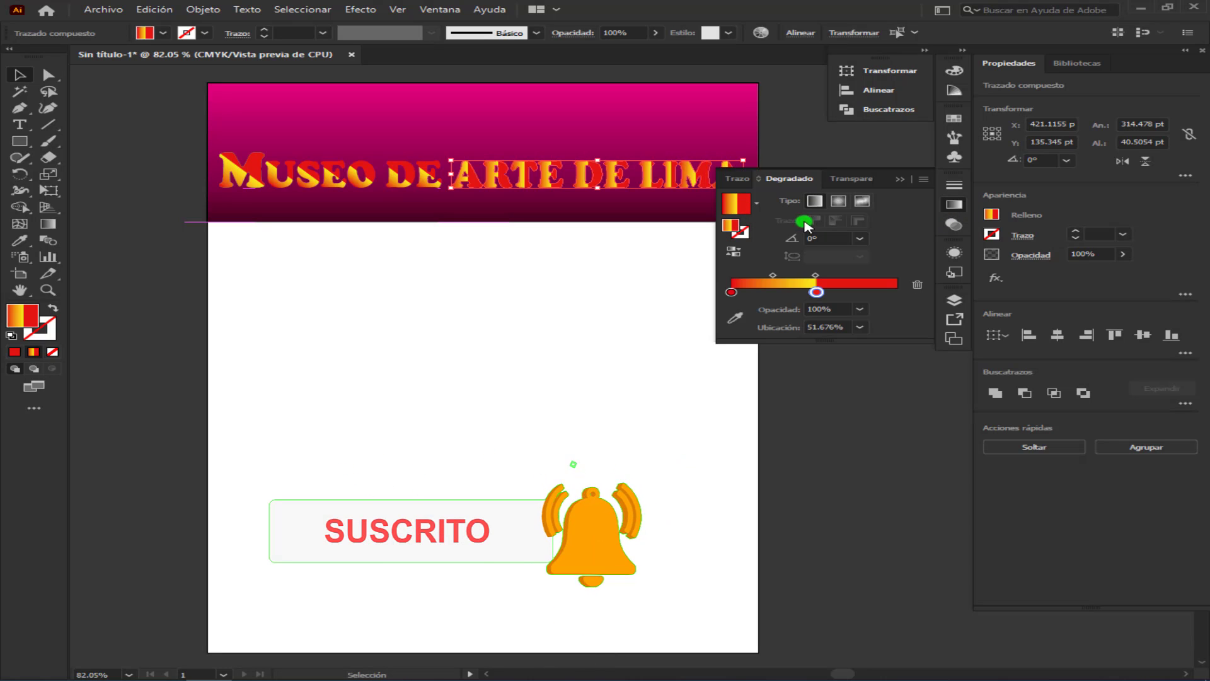
{"action": "left_click", "coordinate": [860, 238]}
{"action": "left_click", "coordinate": [878, 340]}
{"action": "left_click", "coordinate": [896, 201]}
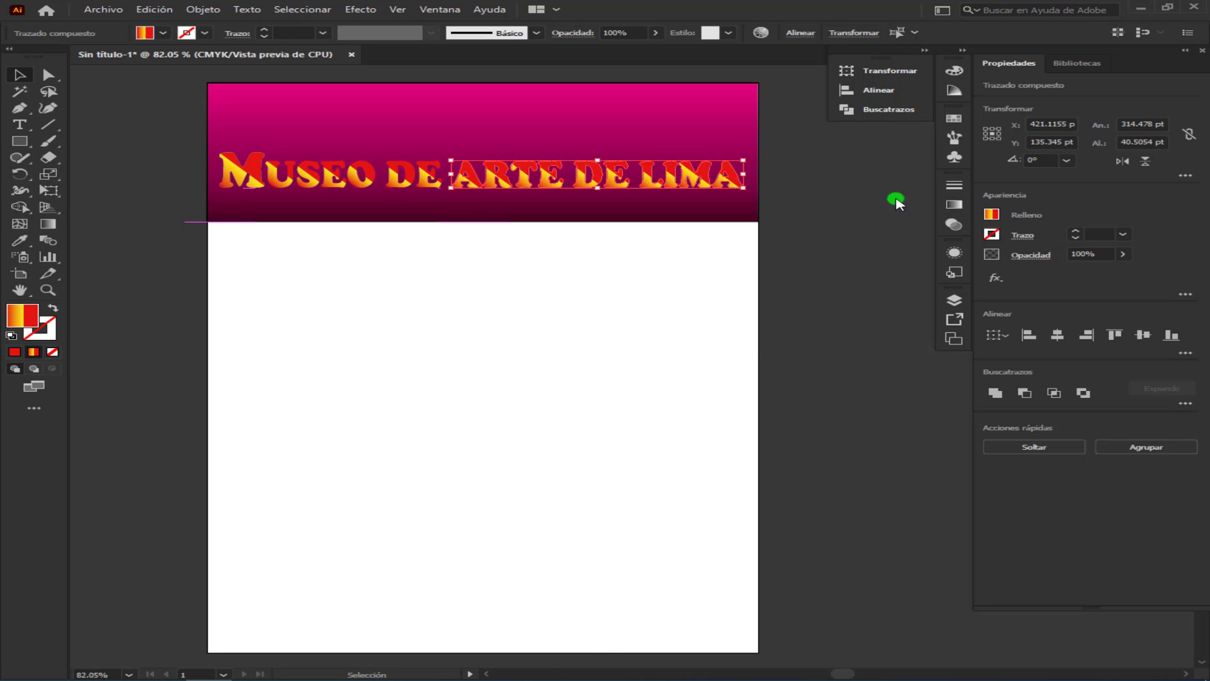
Step: Add layer Capa 3 and copy the museum photo from the browser
{"action": "left_click", "coordinate": [954, 300]}
{"action": "left_click", "coordinate": [878, 423]}
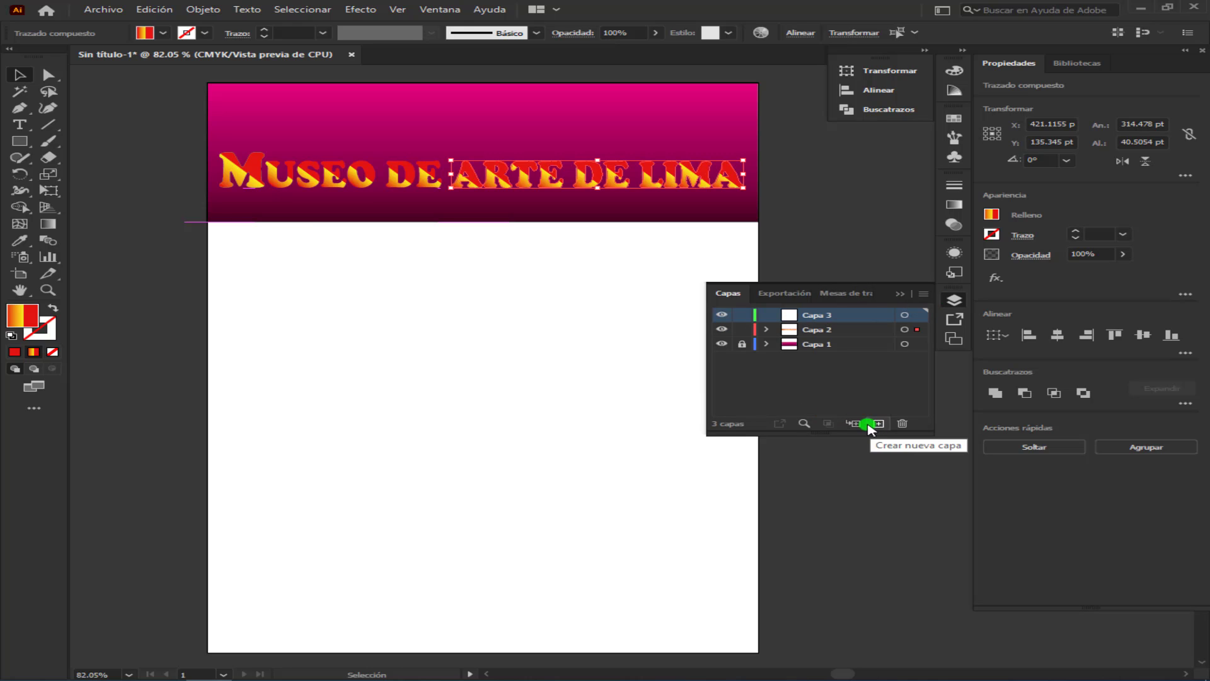
{"action": "left_click", "coordinate": [906, 295]}
{"action": "left_click", "coordinate": [503, 309]}
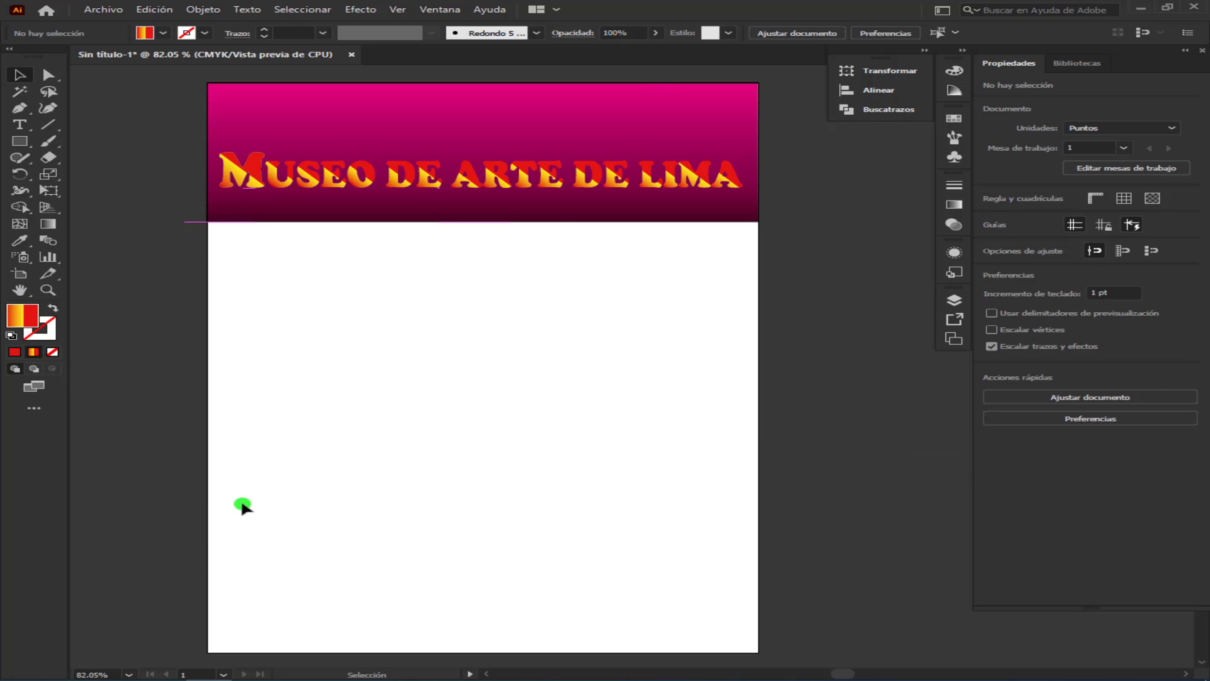
{"action": "key", "text": "alt+Tab"}
{"action": "right_click", "coordinate": [918, 224]}
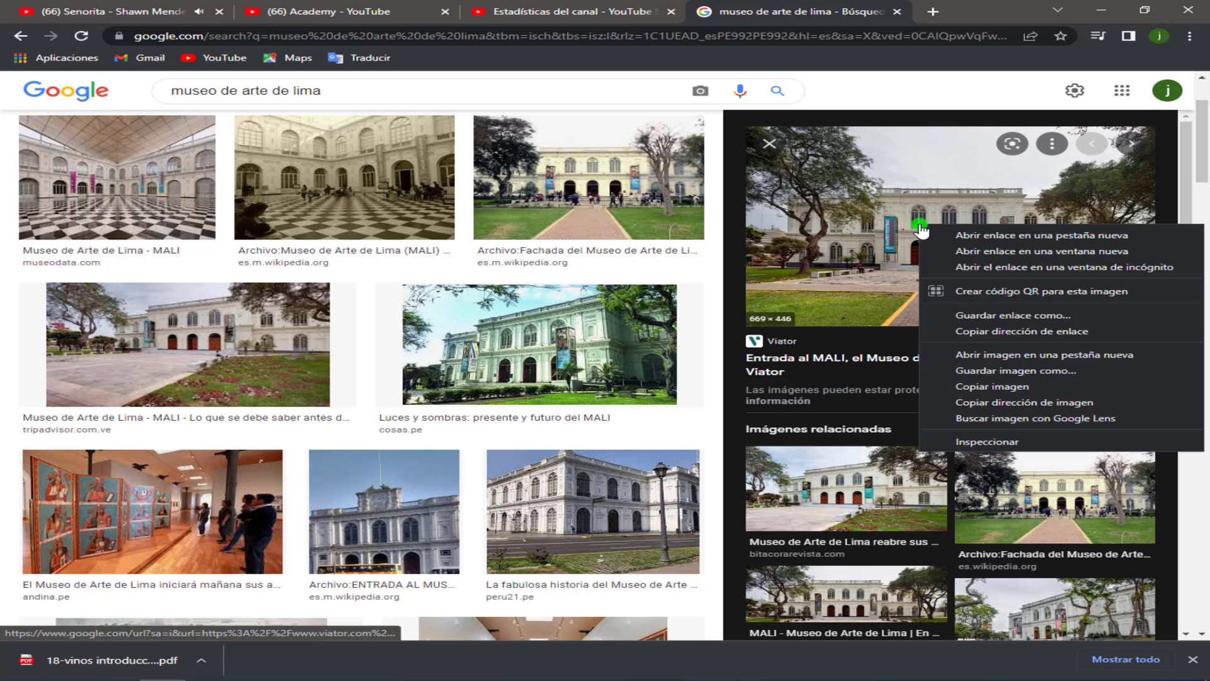
{"action": "left_click", "coordinate": [980, 386]}
{"action": "key", "text": "alt+Tab"}
Step: Paste the museum photo, fit it to the artboard below the banner, and lock its layer
{"action": "key", "text": "ctrl+v"}
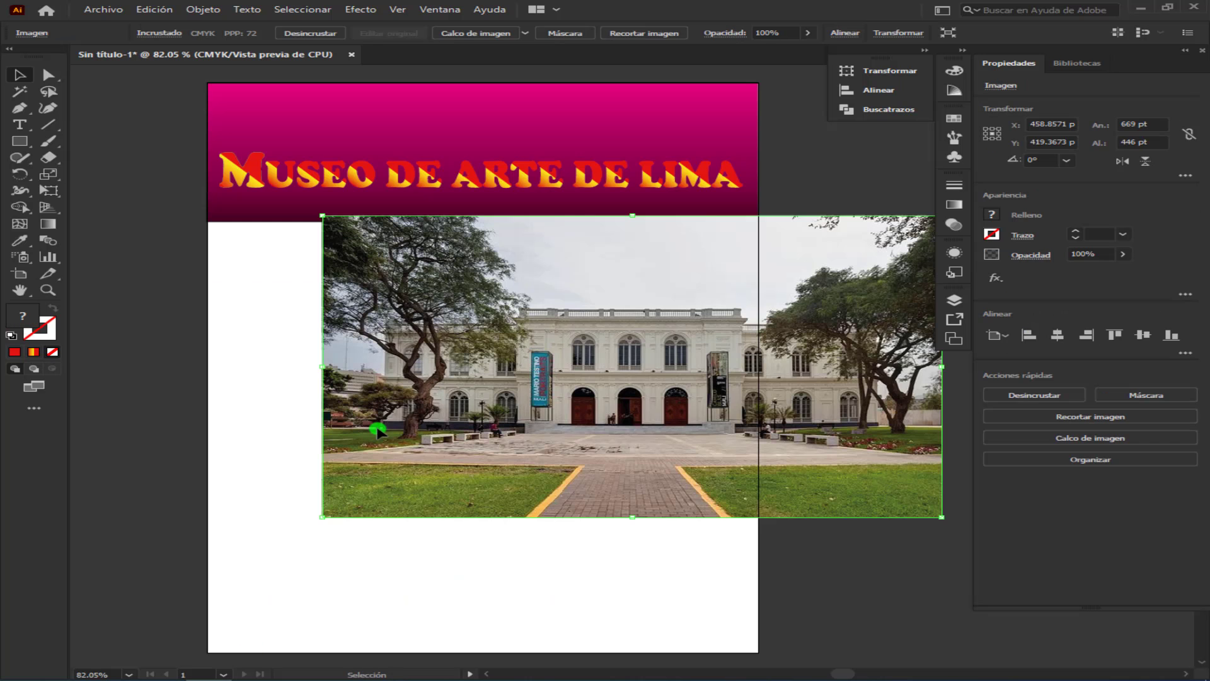
{"action": "left_click_drag", "start_coordinate": [619, 440], "coordinate": [502, 446]}
{"action": "left_click_drag", "start_coordinate": [516, 523], "coordinate": [518, 652]}
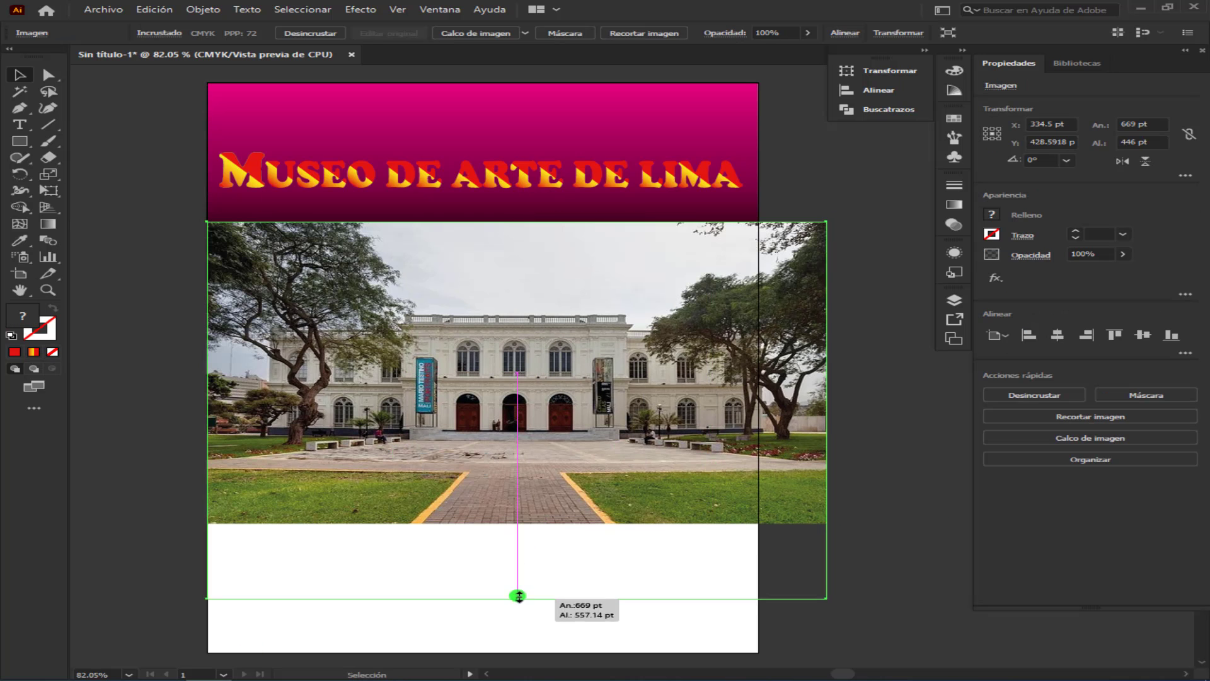
{"action": "left_click_drag", "start_coordinate": [826, 436], "coordinate": [758, 438]}
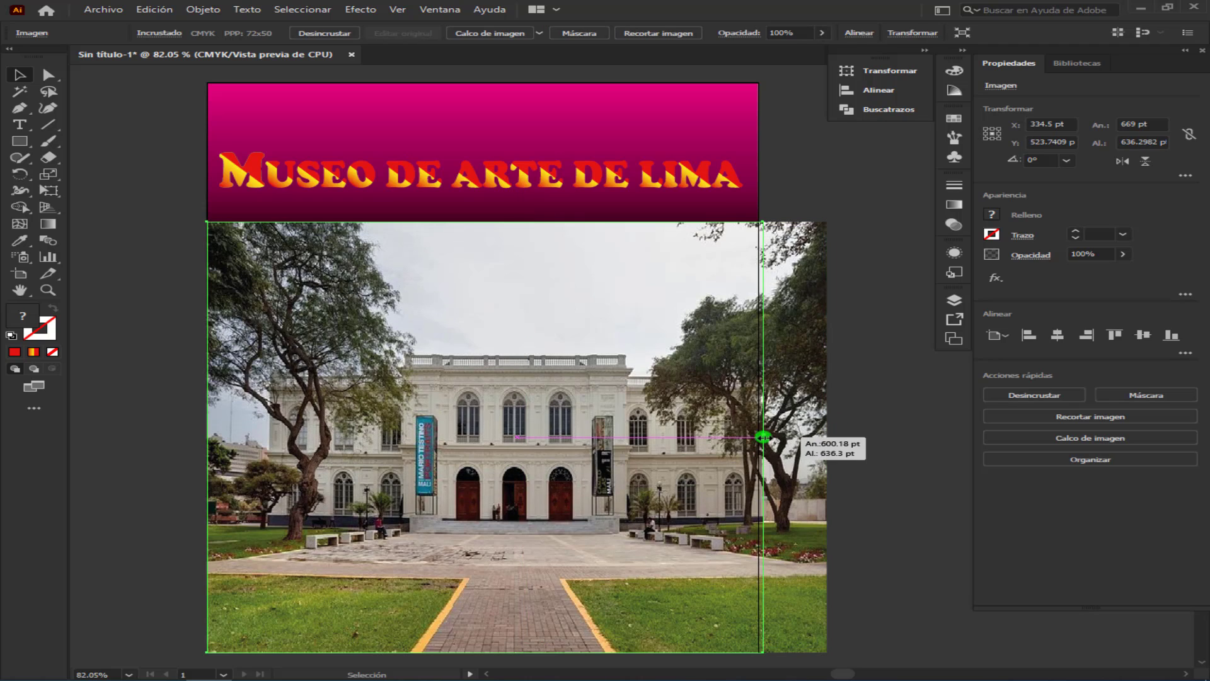
{"action": "left_click", "coordinate": [954, 300]}
{"action": "left_click", "coordinate": [742, 315]}
Step: Add a new layer and draw a gradient-filled rectangle covering the whole photo
{"action": "left_click", "coordinate": [877, 423]}
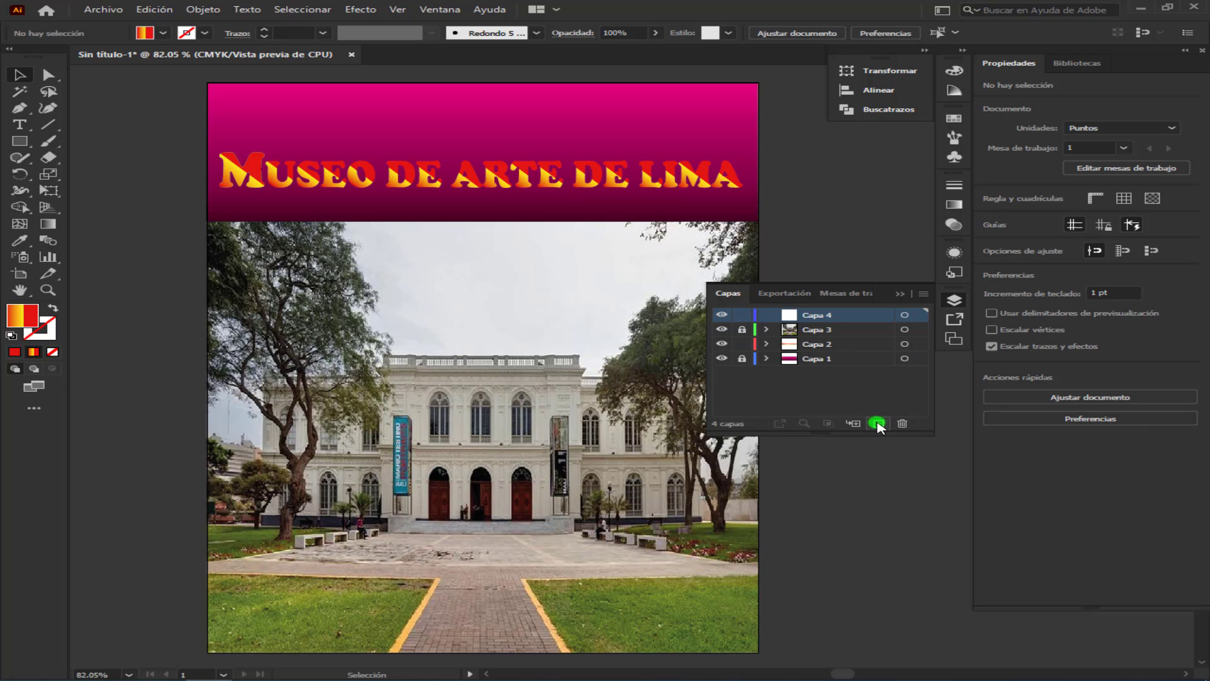
{"action": "left_click", "coordinate": [27, 319]}
{"action": "left_click", "coordinate": [31, 139]}
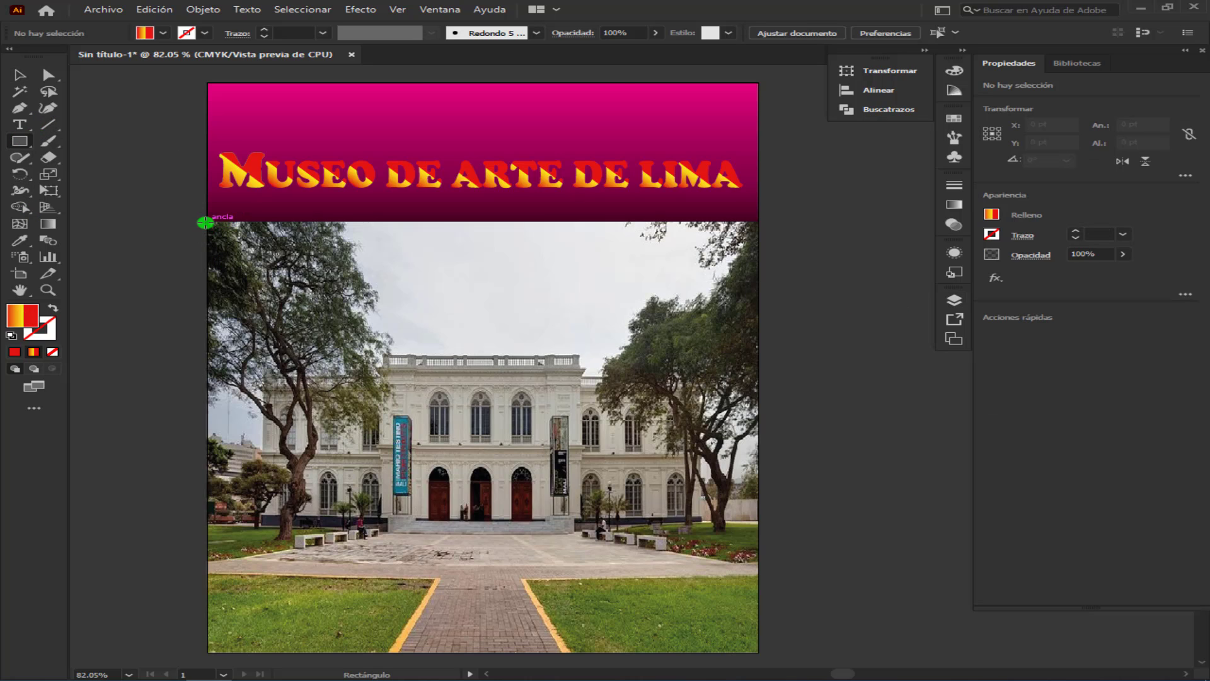
{"action": "left_click_drag", "start_coordinate": [206, 223], "coordinate": [756, 650]}
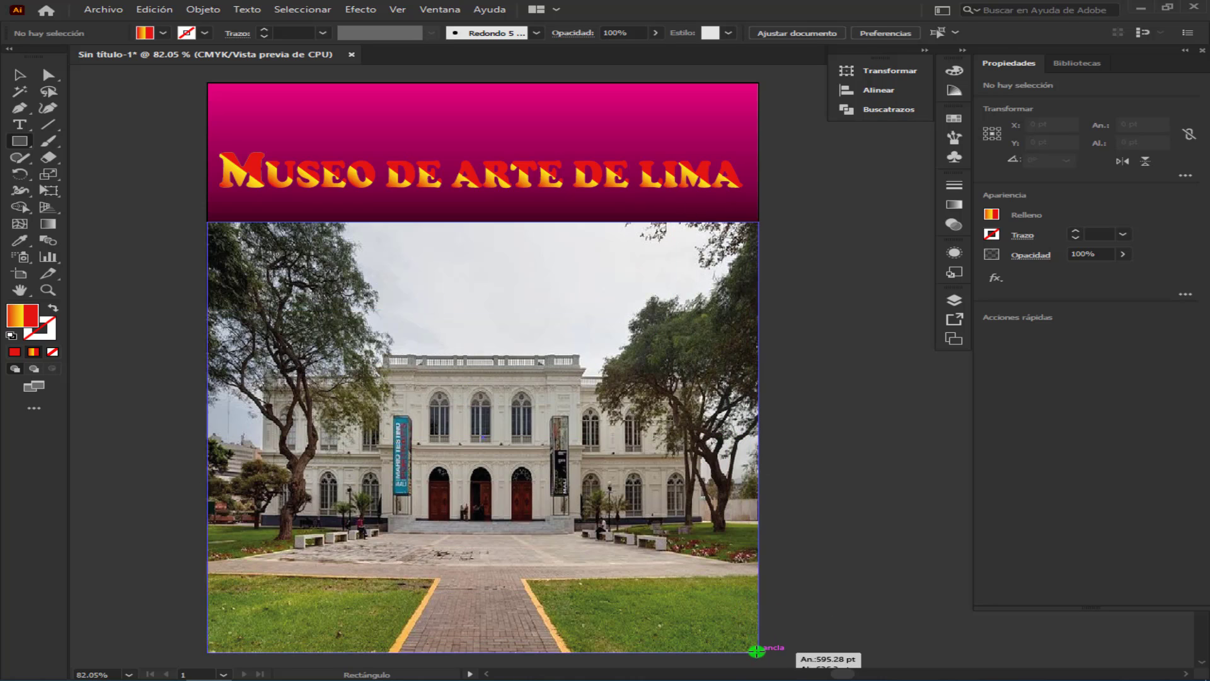
{"action": "left_click", "coordinate": [954, 203]}
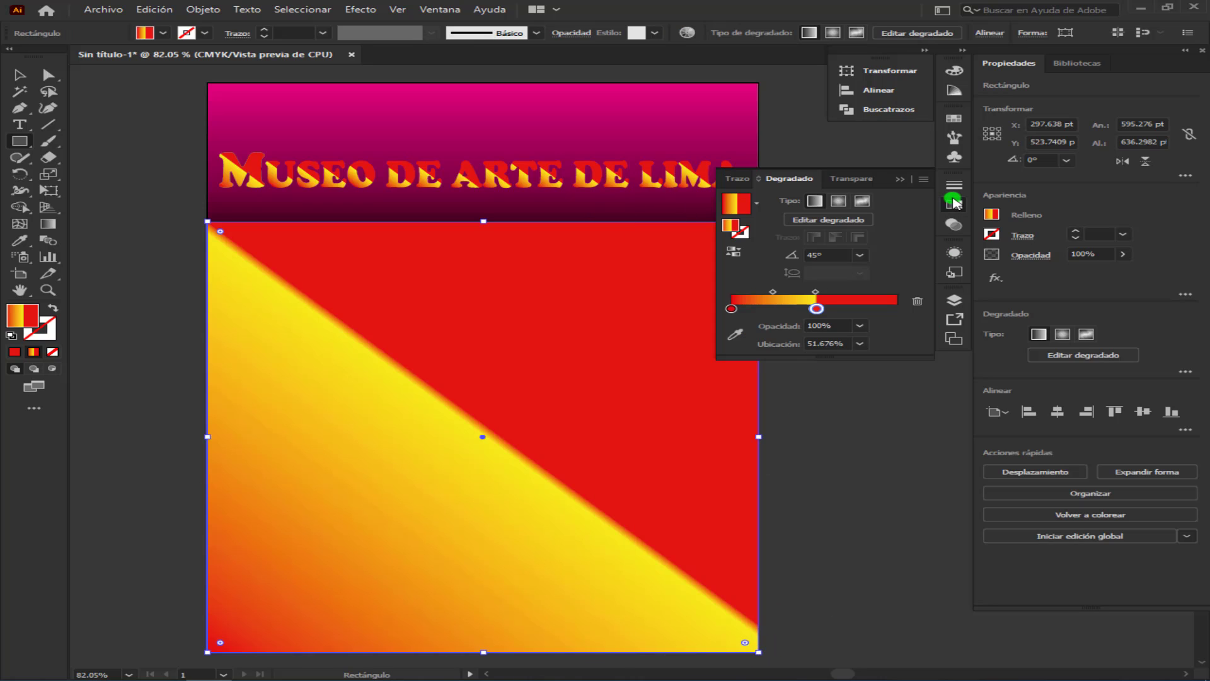
Step: Apply the White-Black gradient at -90° and darken its end stop to deep green
{"action": "left_click", "coordinate": [756, 208]}
{"action": "left_click", "coordinate": [632, 230]}
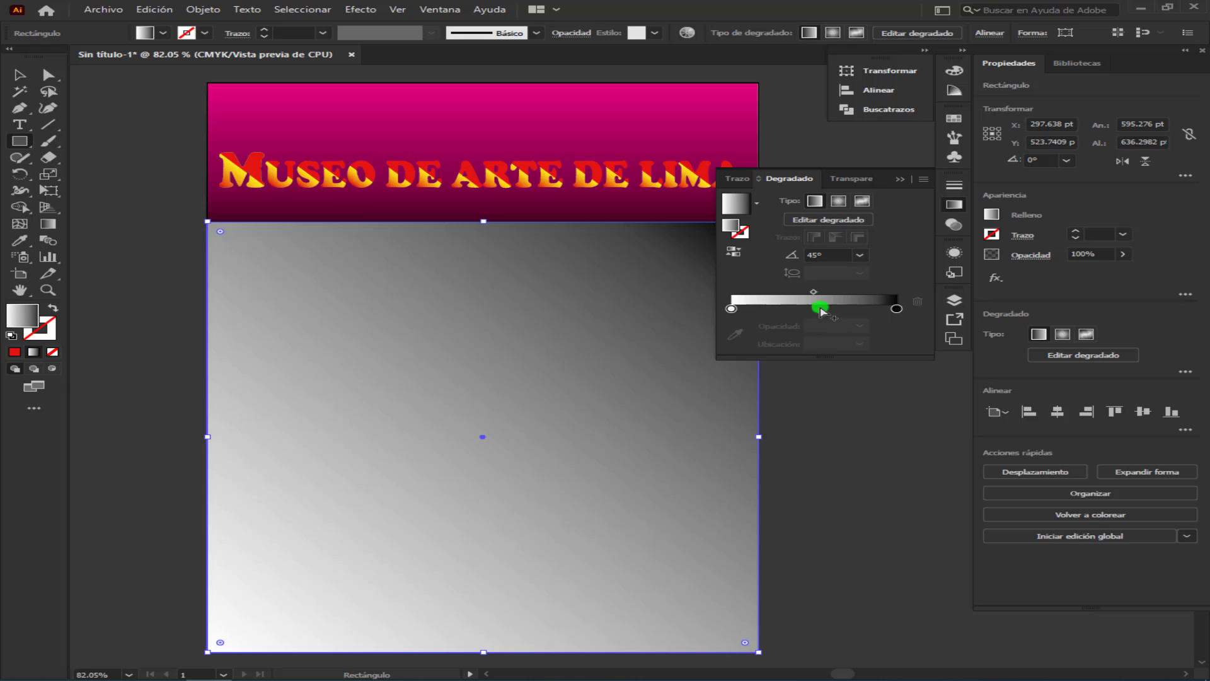
{"action": "left_click", "coordinate": [859, 254]}
{"action": "left_click", "coordinate": [884, 466]}
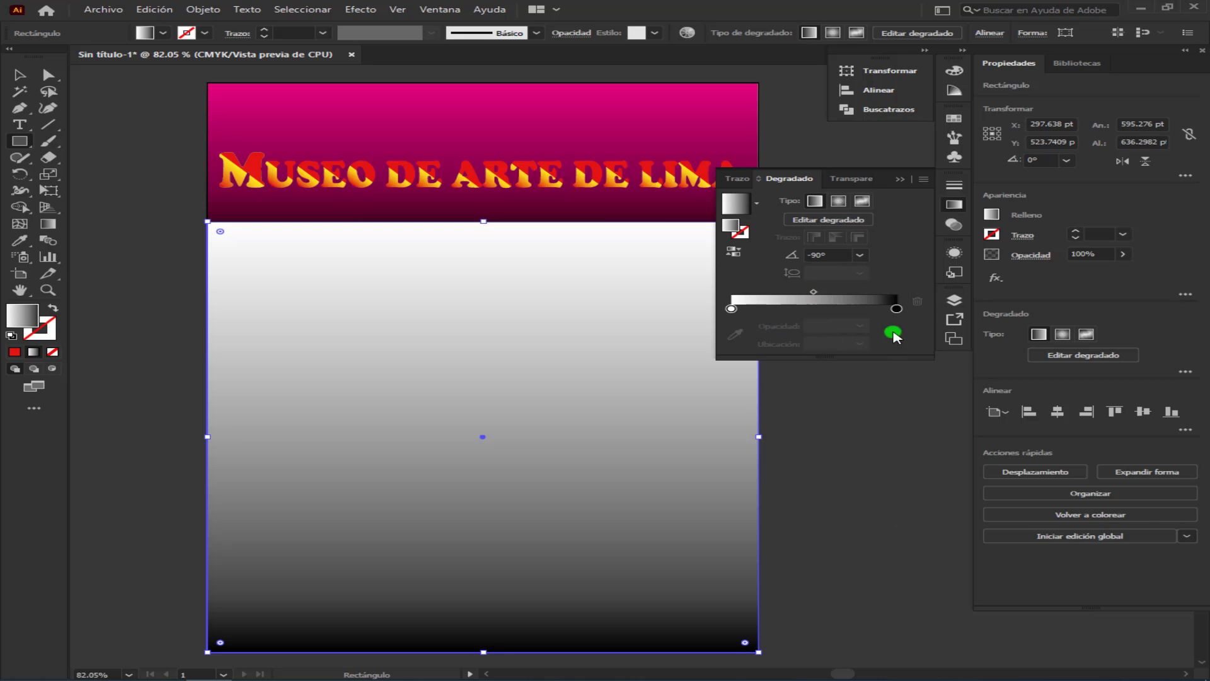
{"action": "double_click", "coordinate": [896, 311]}
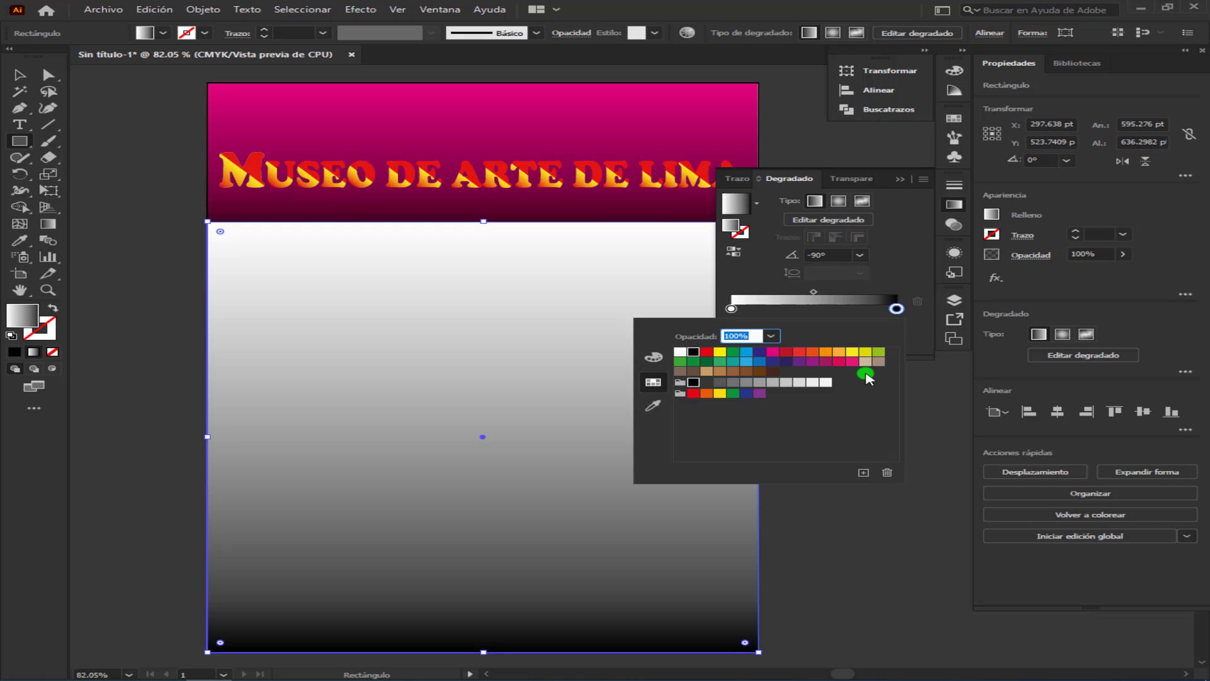
{"action": "left_click", "coordinate": [722, 363]}
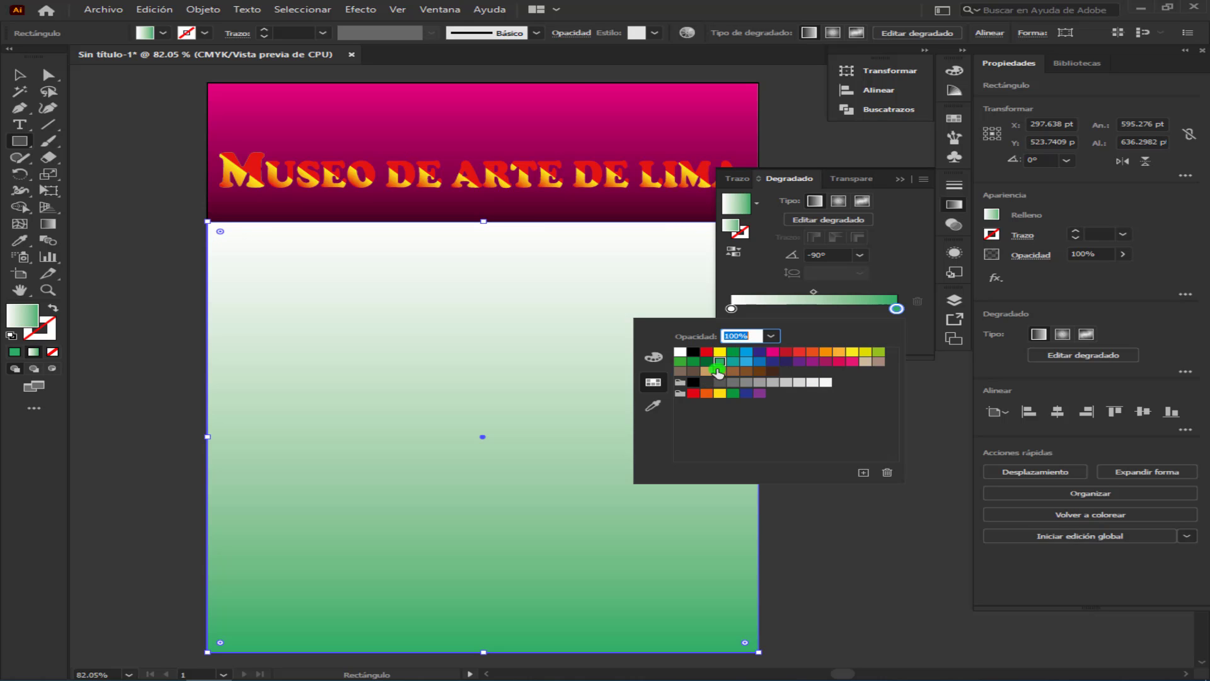
{"action": "left_click", "coordinate": [658, 358]}
{"action": "left_click_drag", "start_coordinate": [741, 416], "coordinate": [818, 421]}
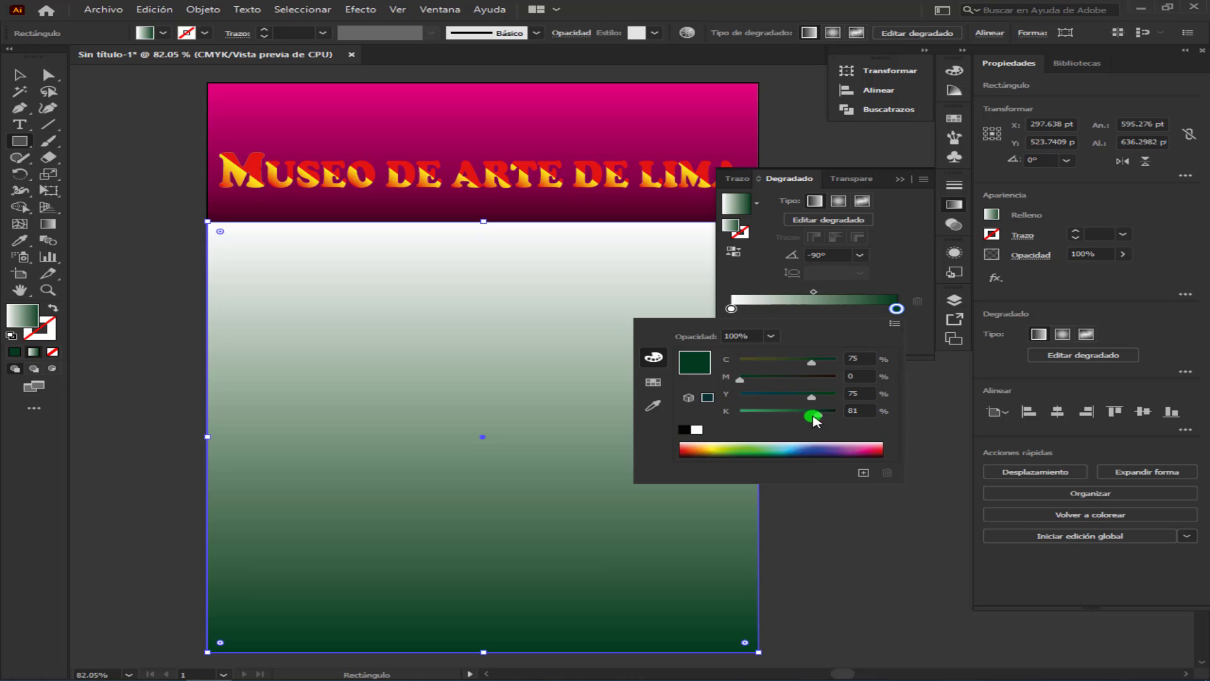
Step: Add a cyan middle stop at 90% opacity to the gradient
{"action": "left_click", "coordinate": [860, 309]}
{"action": "double_click", "coordinate": [860, 308]}
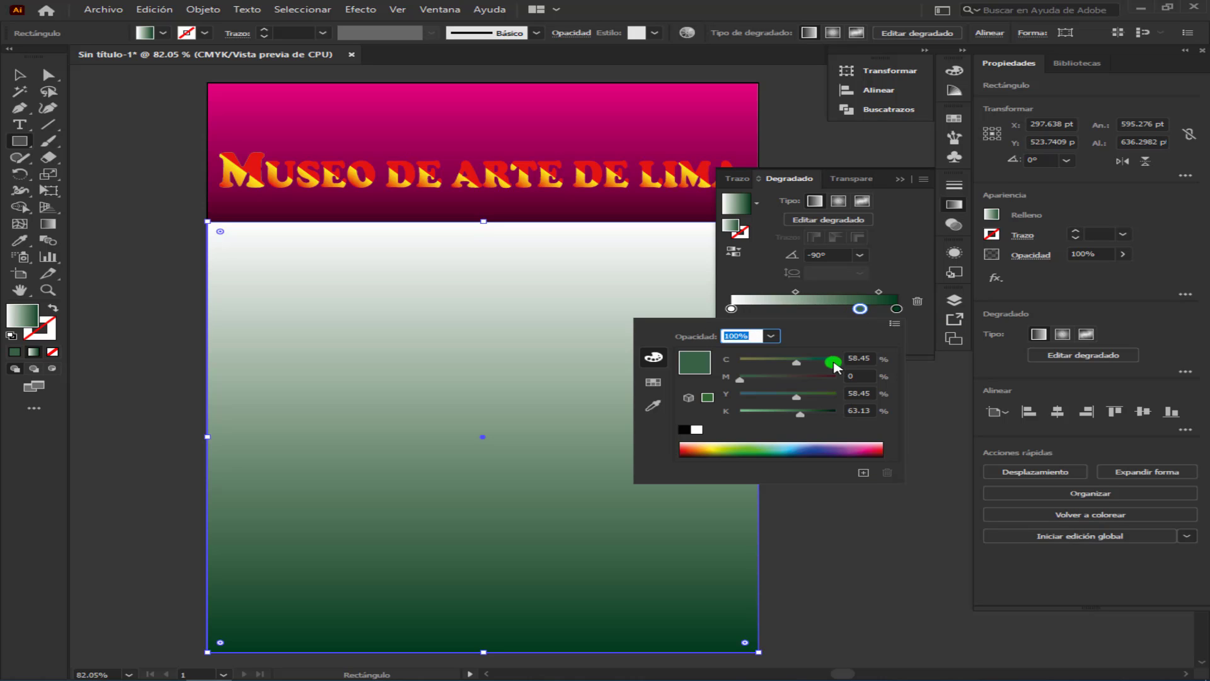
{"action": "left_click", "coordinate": [653, 382]}
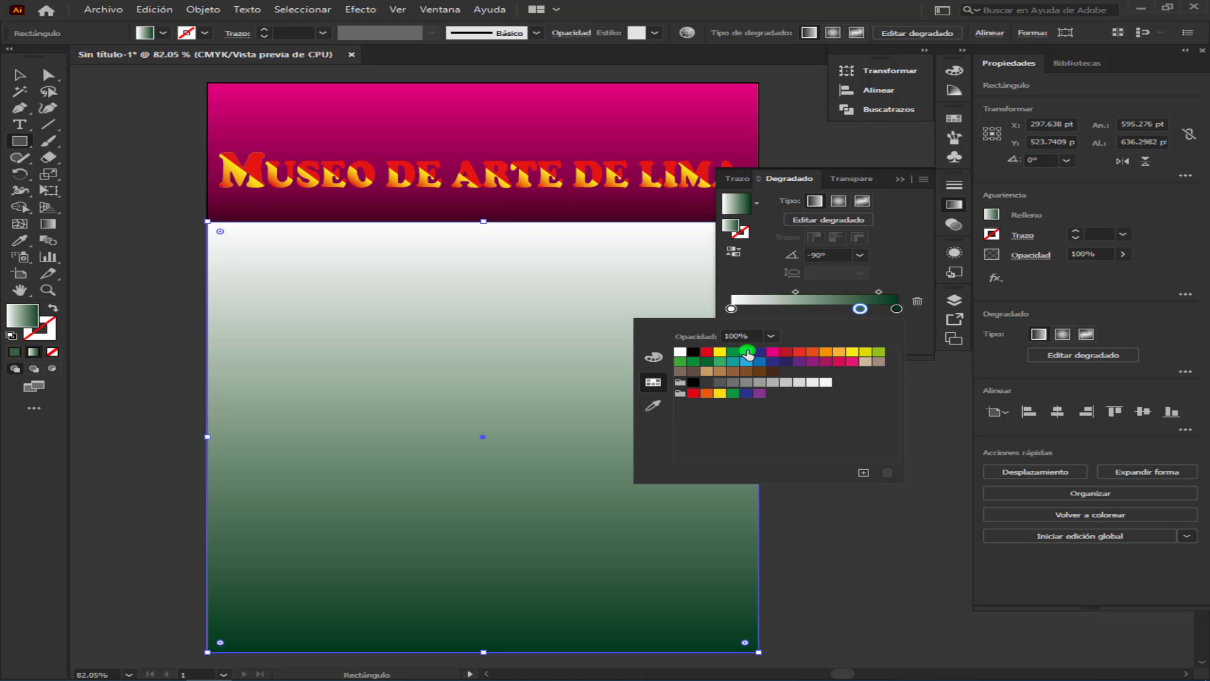
{"action": "left_click", "coordinate": [747, 353]}
{"action": "left_click", "coordinate": [654, 359]}
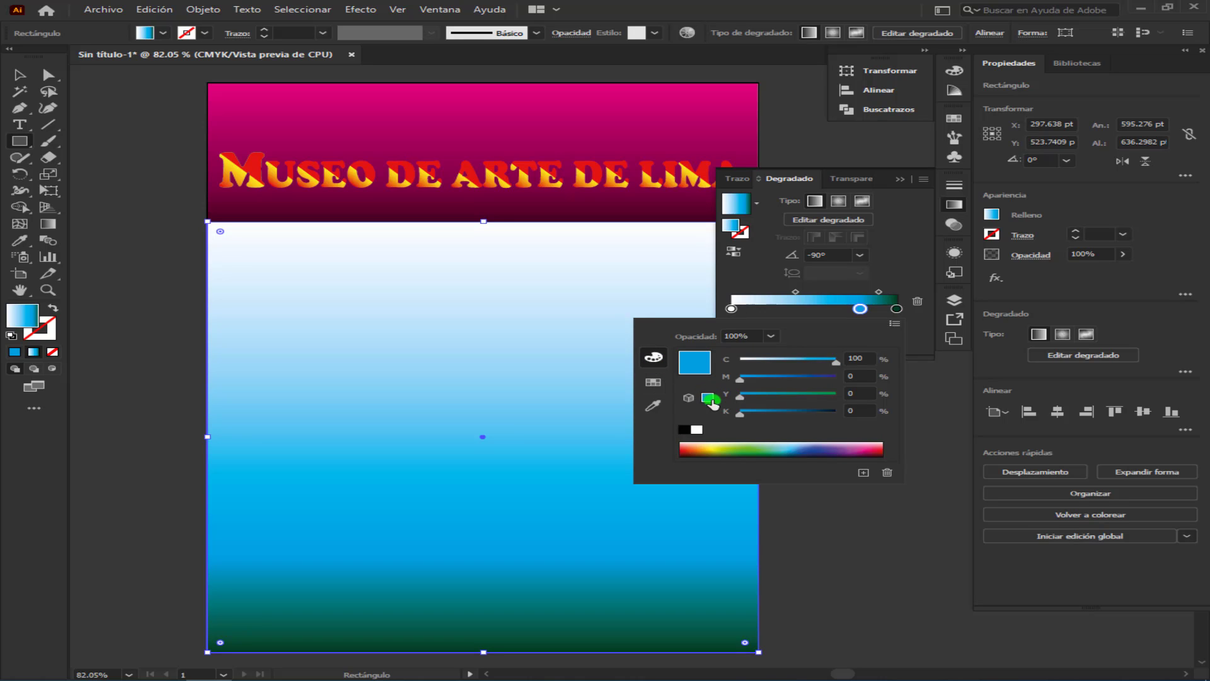
{"action": "left_click", "coordinate": [770, 336]}
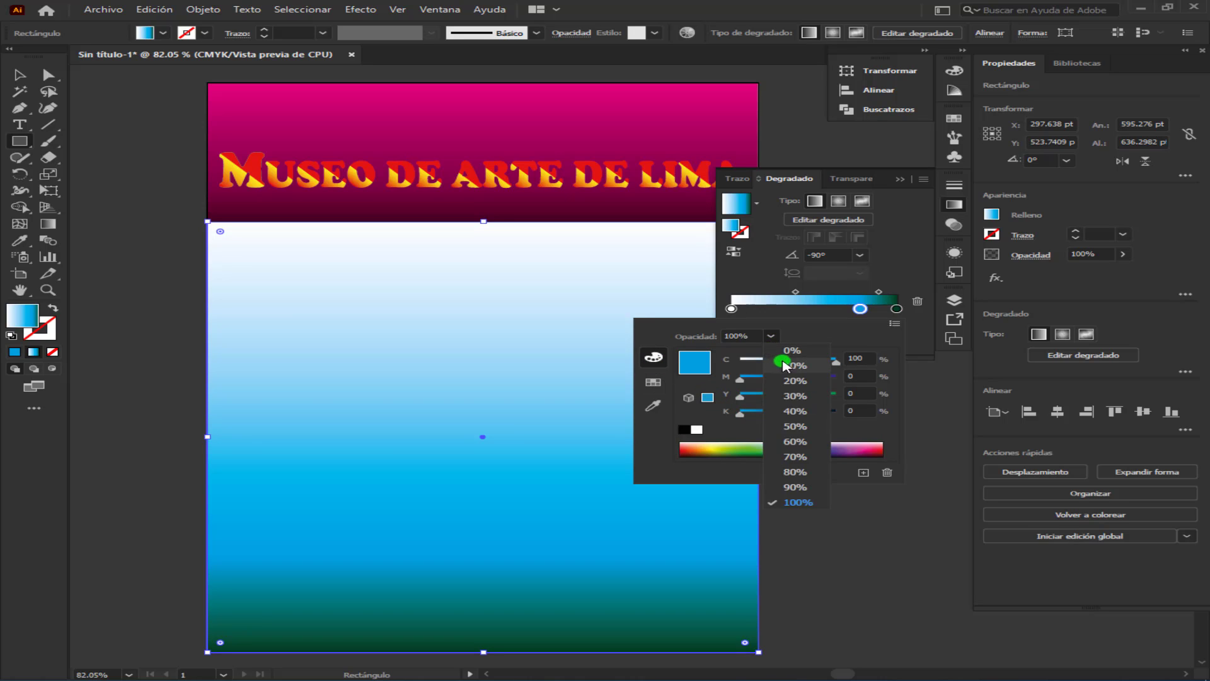
{"action": "left_click", "coordinate": [797, 481]}
{"action": "left_click", "coordinate": [821, 309]}
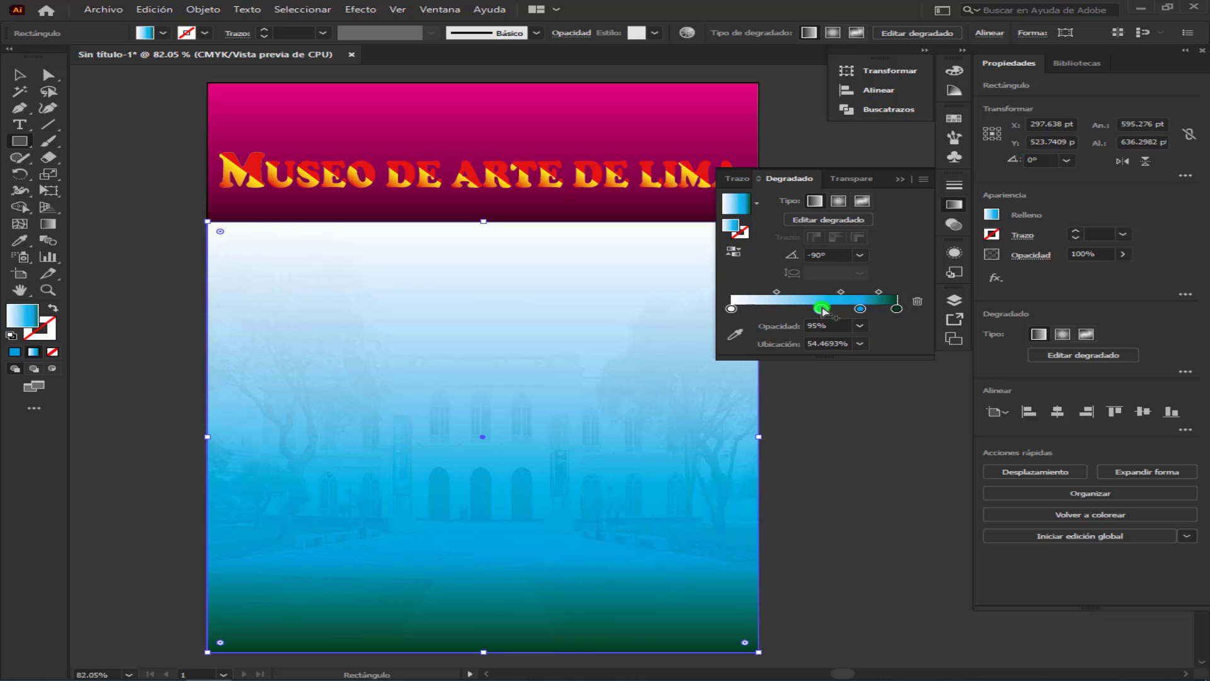
Step: Set a new gradient stop to 90% opacity and add a magenta stop, also at 90%
{"action": "double_click", "coordinate": [822, 308]}
{"action": "left_click", "coordinate": [653, 382]}
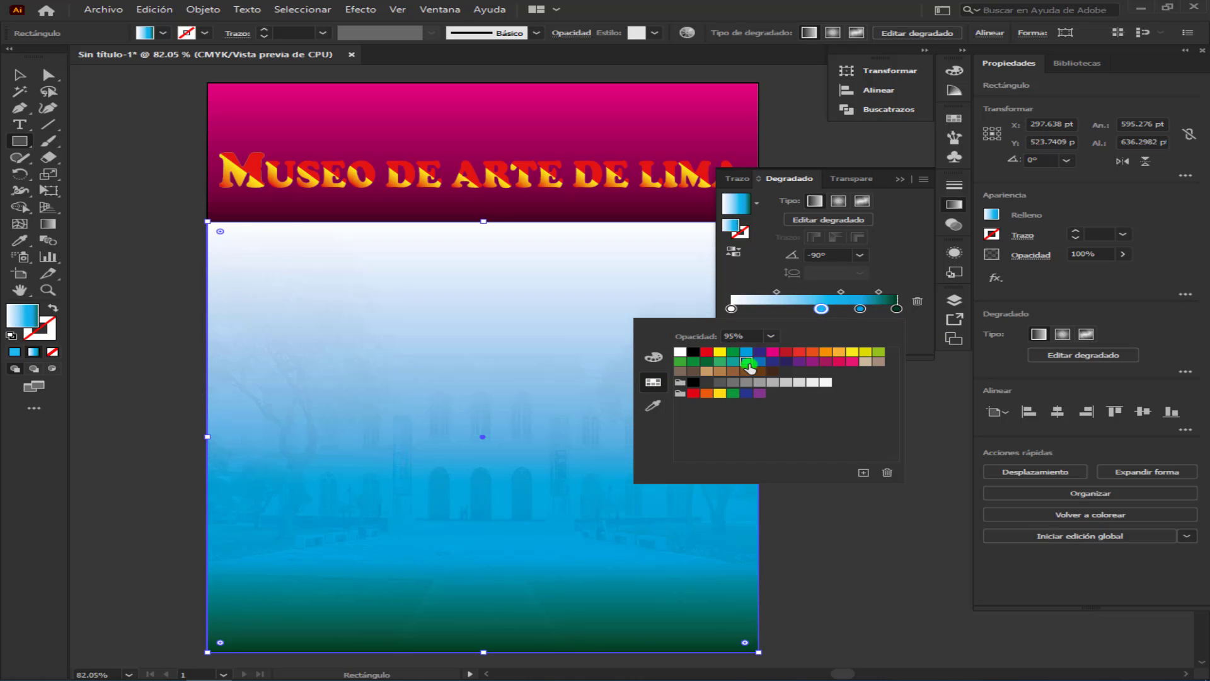
{"action": "left_click", "coordinate": [770, 336]}
{"action": "left_click", "coordinate": [797, 482]}
{"action": "left_click", "coordinate": [782, 308]}
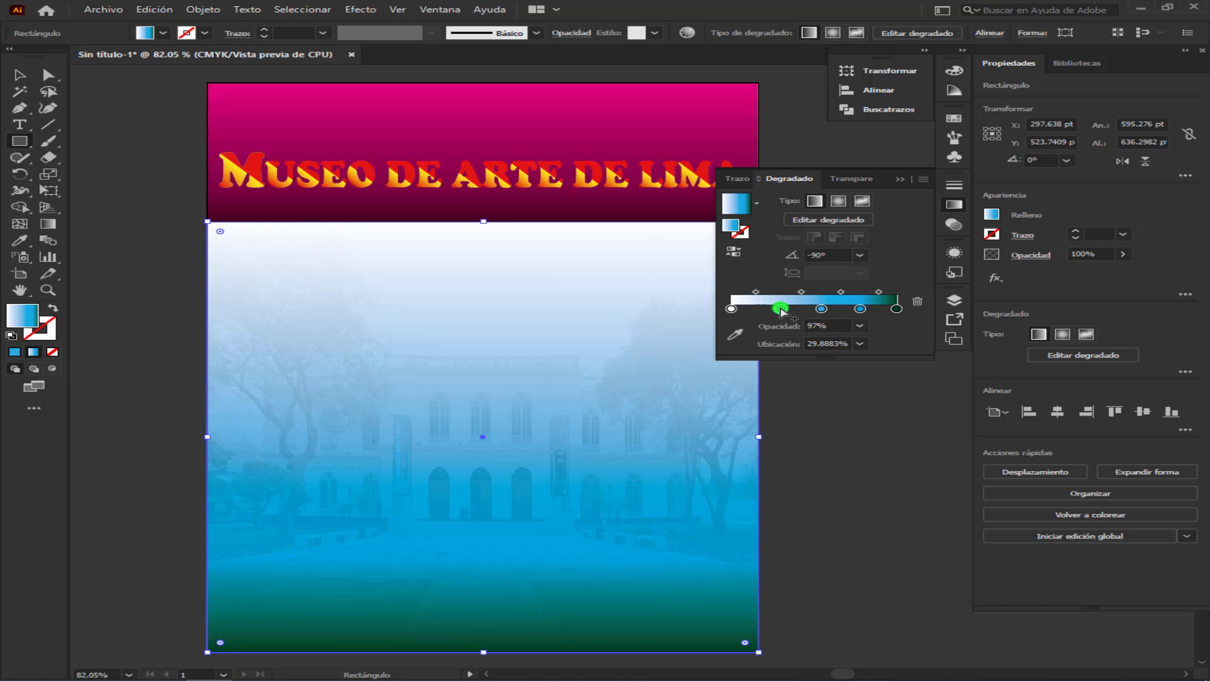
{"action": "double_click", "coordinate": [781, 309]}
{"action": "left_click", "coordinate": [772, 352]}
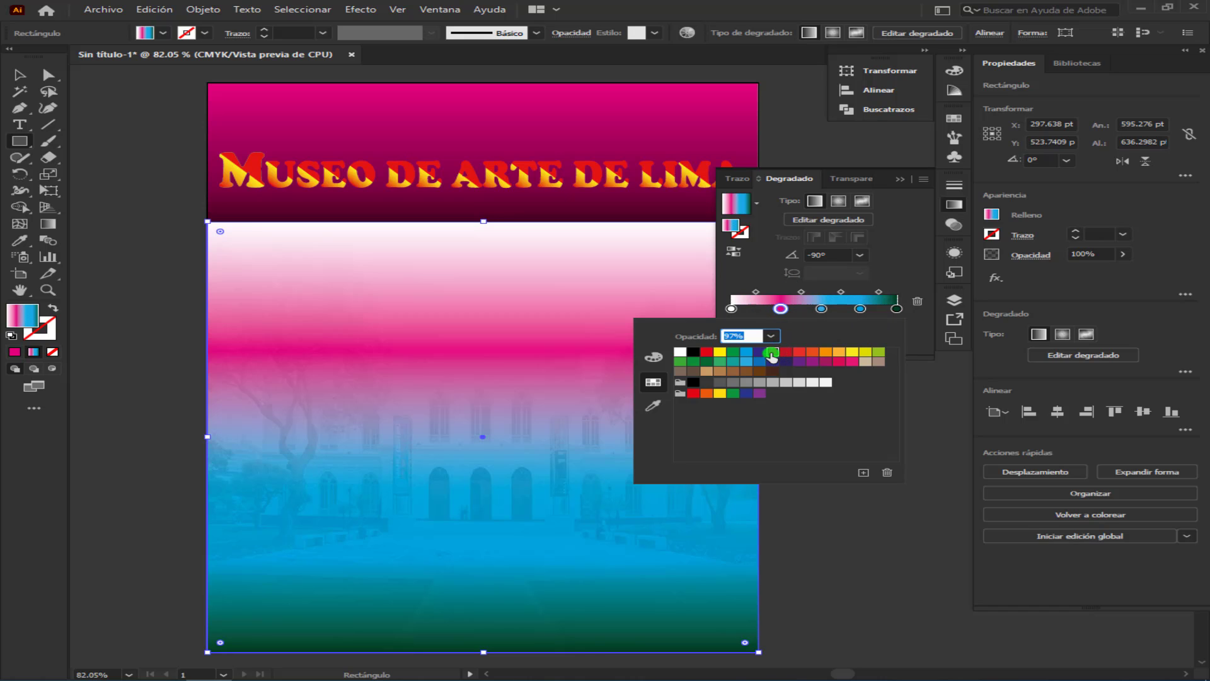
{"action": "left_click", "coordinate": [771, 337]}
{"action": "left_click", "coordinate": [795, 486]}
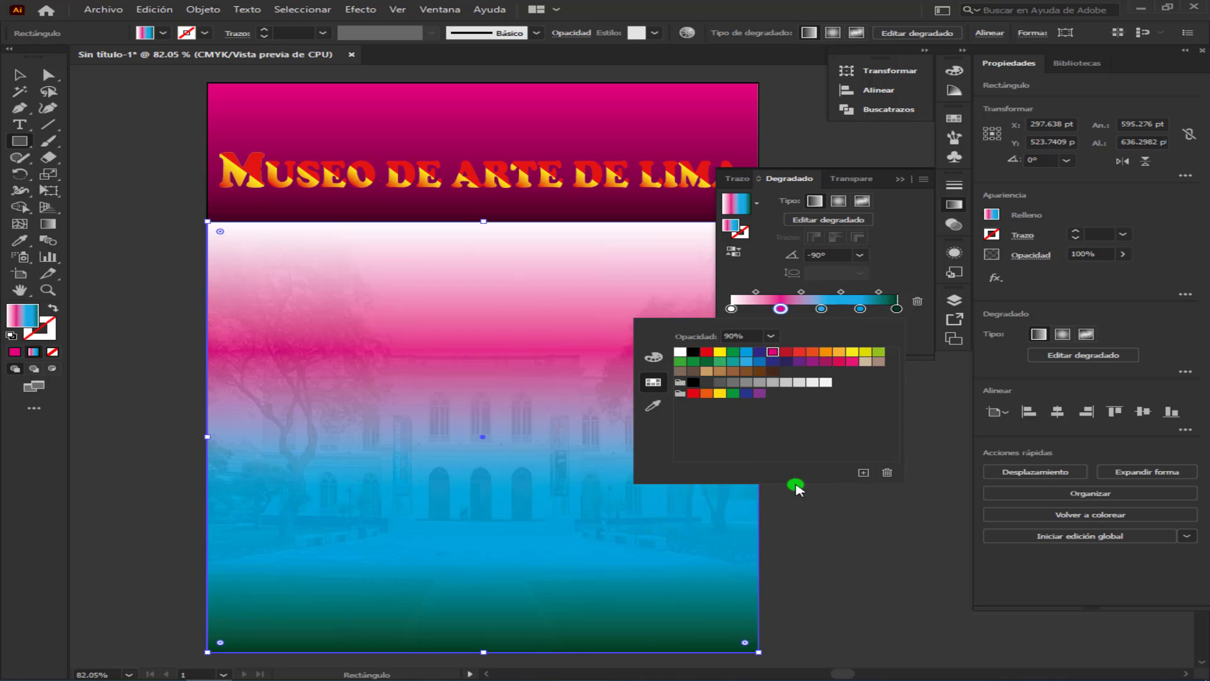
{"action": "left_click", "coordinate": [1002, 624]}
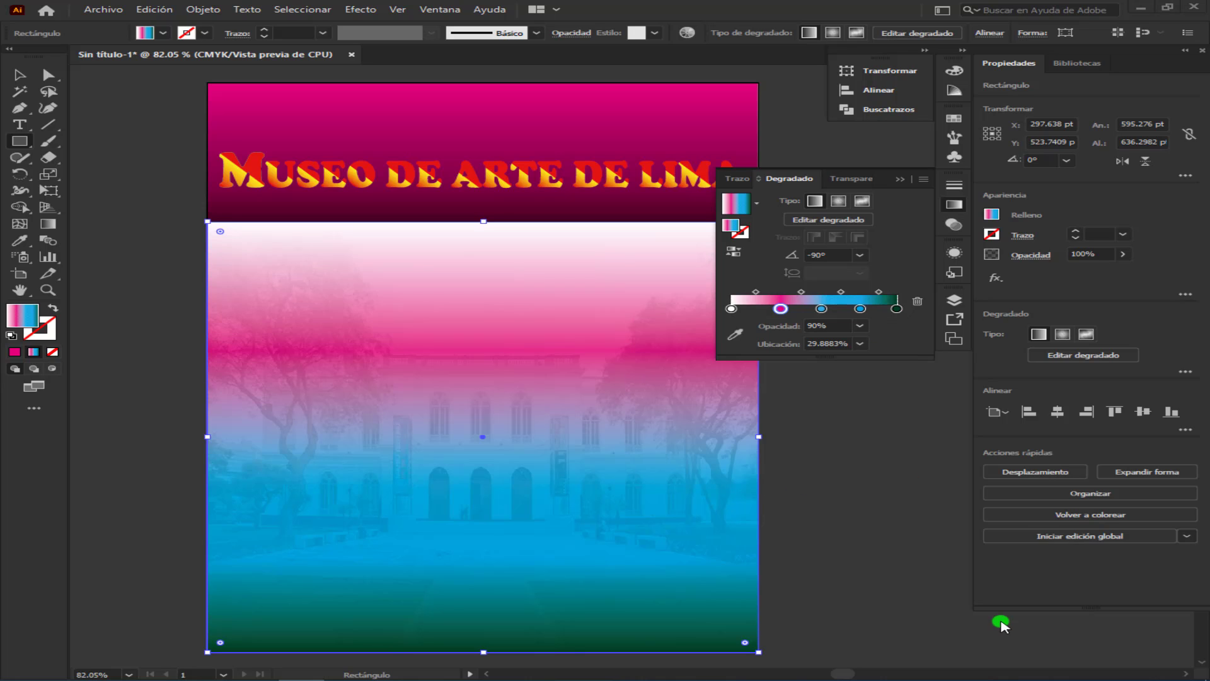
Step: Make the first gradient stop red at 90% opacity
{"action": "double_click", "coordinate": [729, 306]}
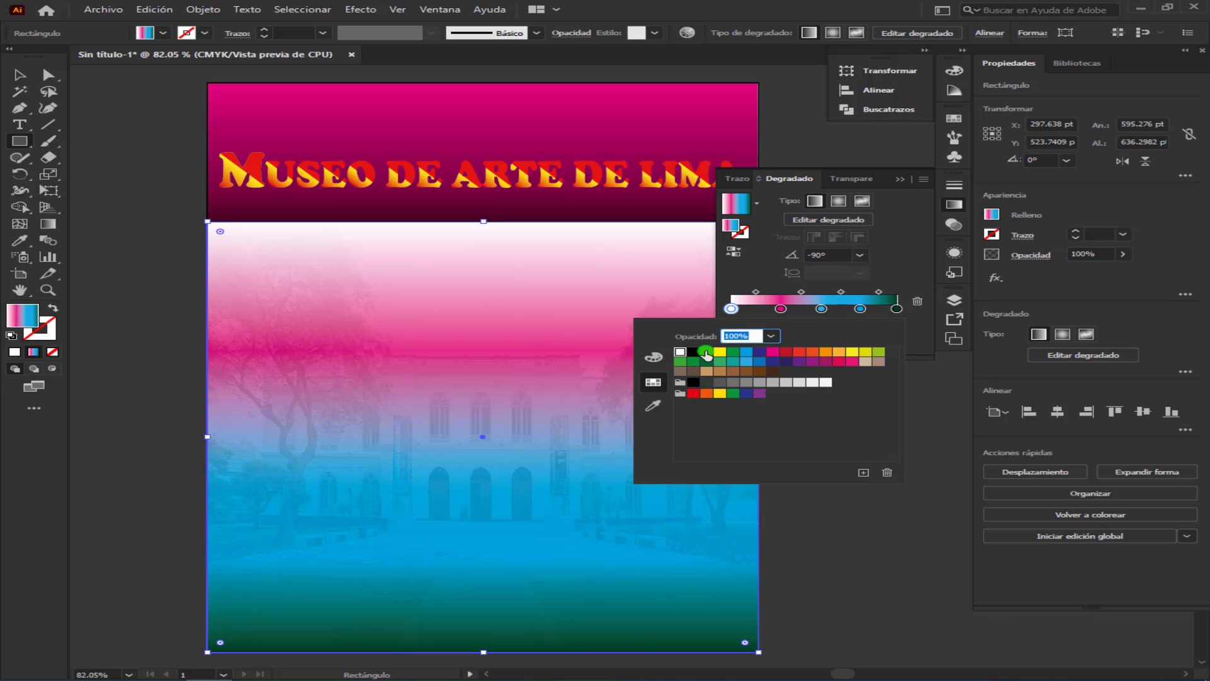
{"action": "left_click", "coordinate": [706, 352]}
{"action": "left_click", "coordinate": [770, 335]}
{"action": "left_click", "coordinate": [796, 486]}
{"action": "left_click", "coordinate": [990, 604]}
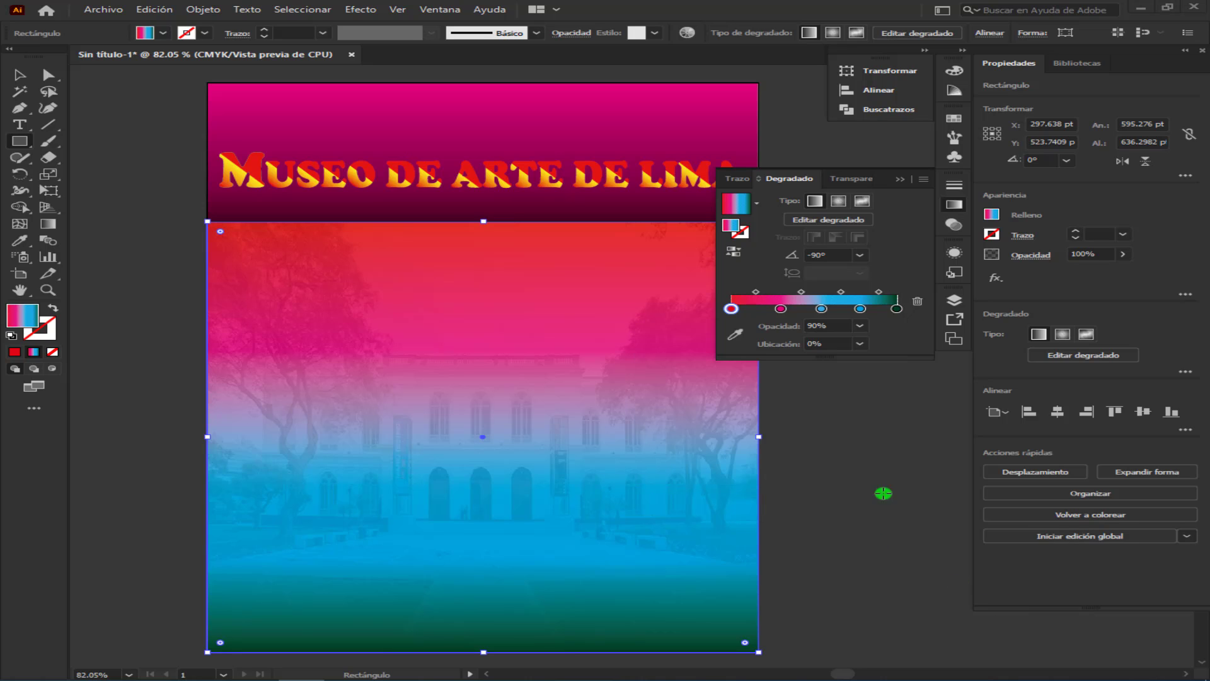
Step: Add a blue stop at 80% opacity between the magenta and cyan stops
{"action": "double_click", "coordinate": [801, 309]}
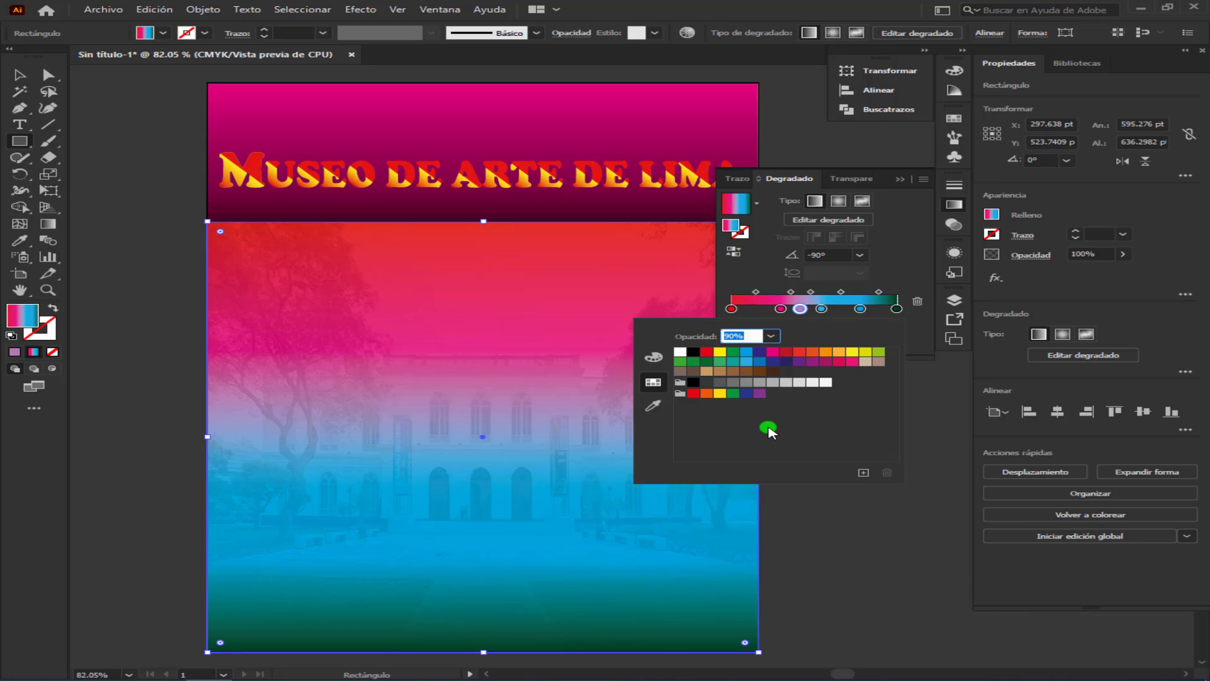
{"action": "left_click", "coordinate": [758, 362]}
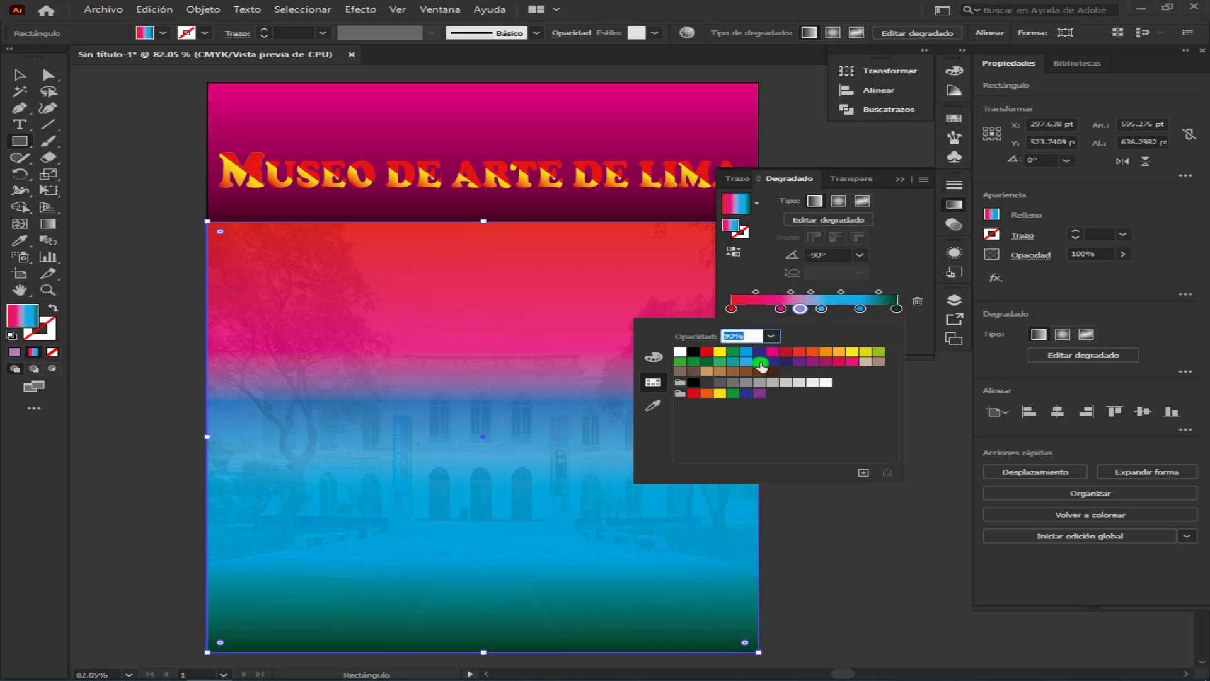
{"action": "left_click", "coordinate": [770, 335]}
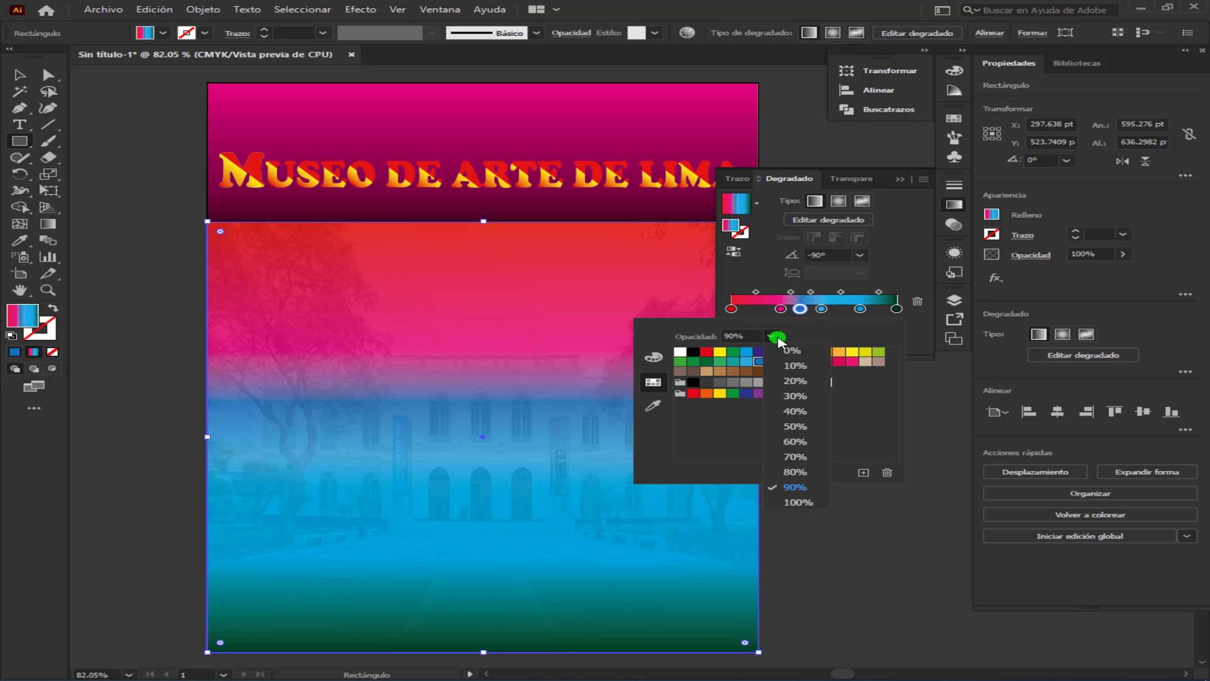
{"action": "left_click", "coordinate": [785, 474]}
{"action": "left_click", "coordinate": [865, 300]}
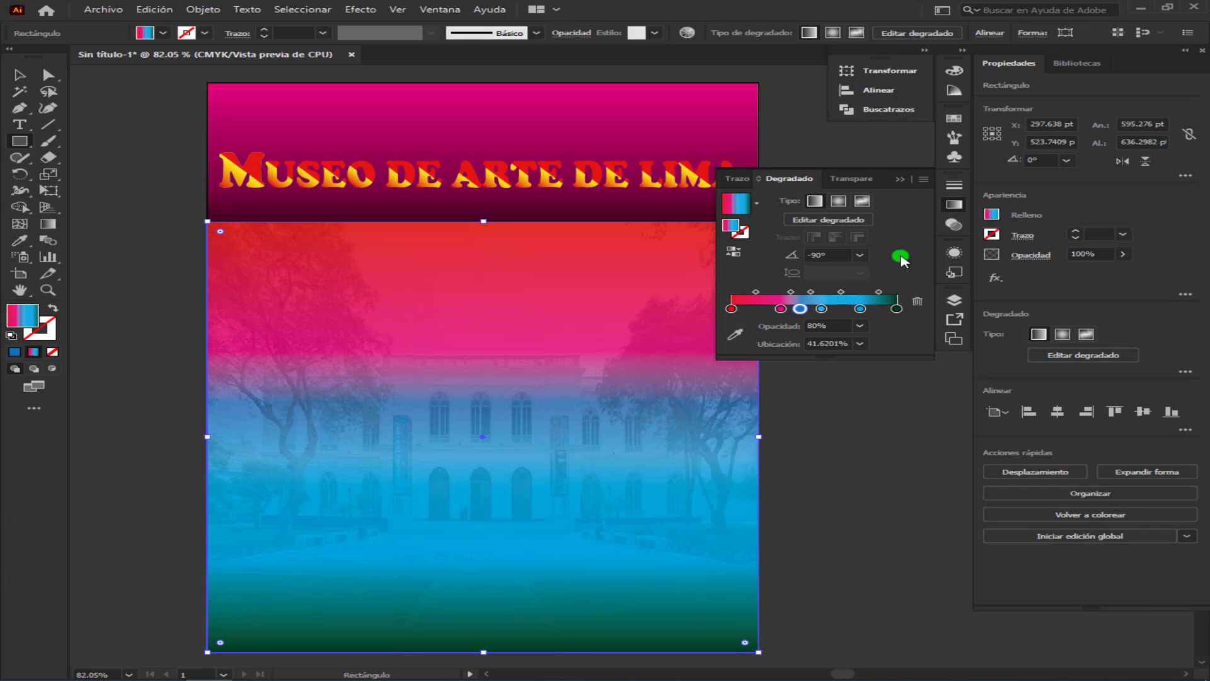
{"action": "left_click", "coordinate": [898, 179]}
Step: Type the word MALI on the poster as a new text object
{"action": "left_click", "coordinate": [816, 340]}
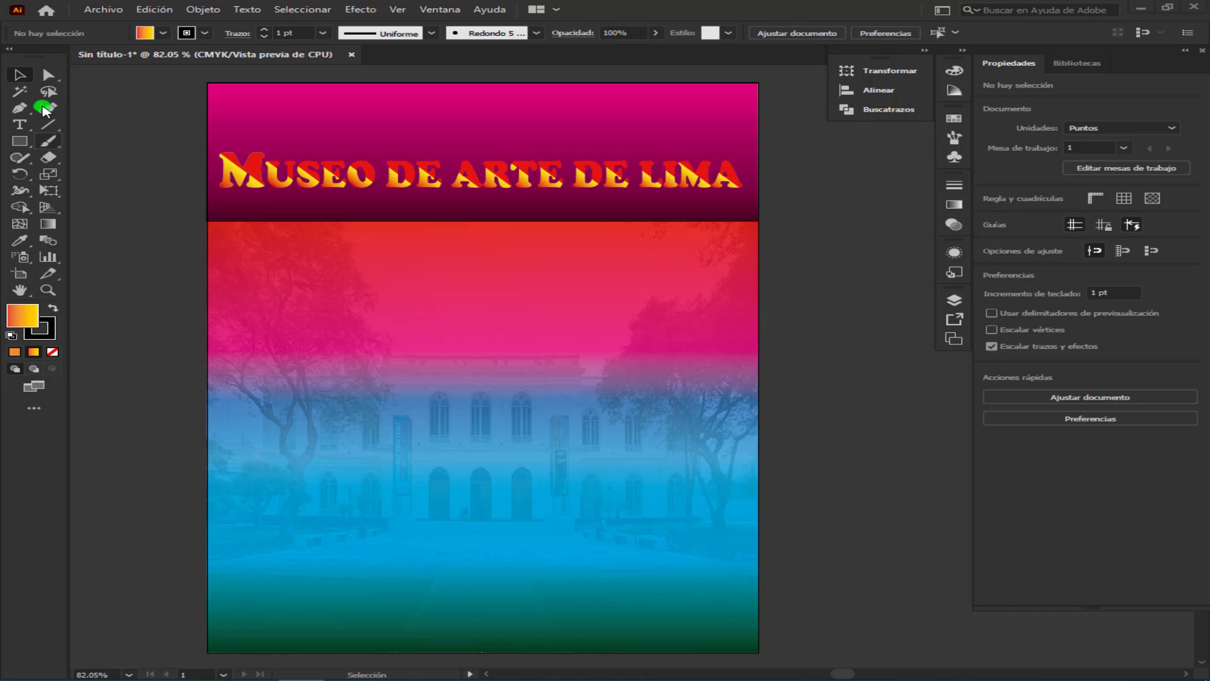
{"action": "left_click", "coordinate": [20, 124]}
{"action": "left_click", "coordinate": [351, 293]}
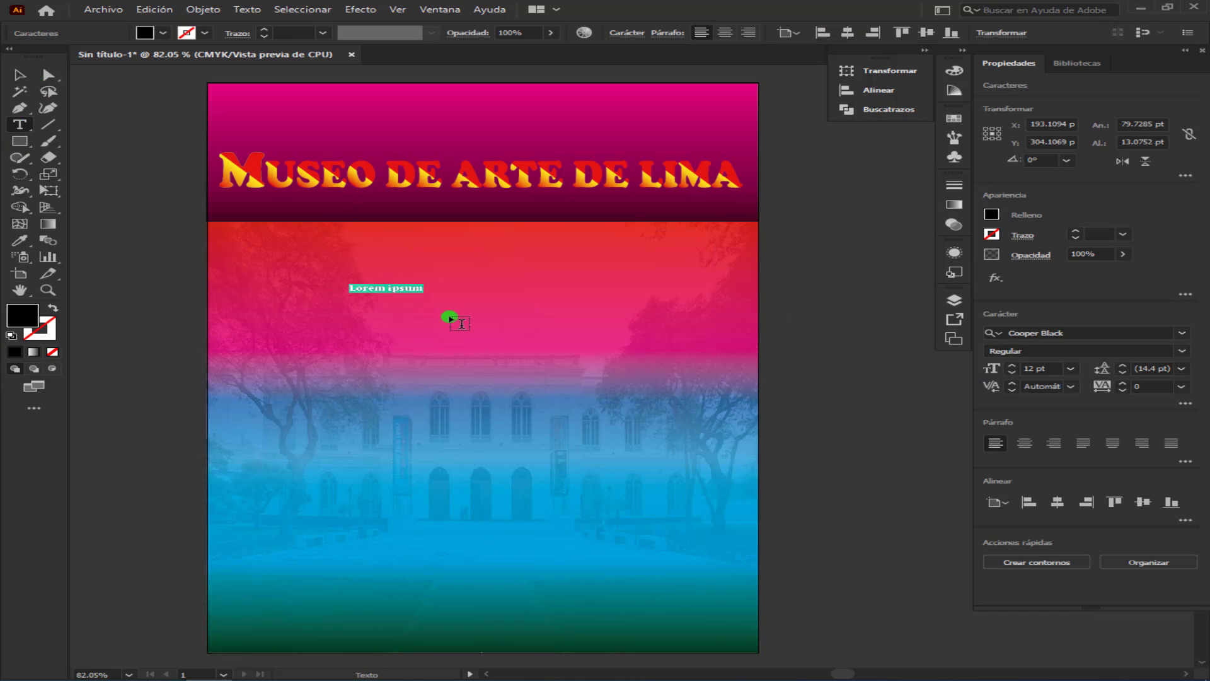
{"action": "type", "text": "MALI"}
{"action": "left_click", "coordinate": [19, 75]}
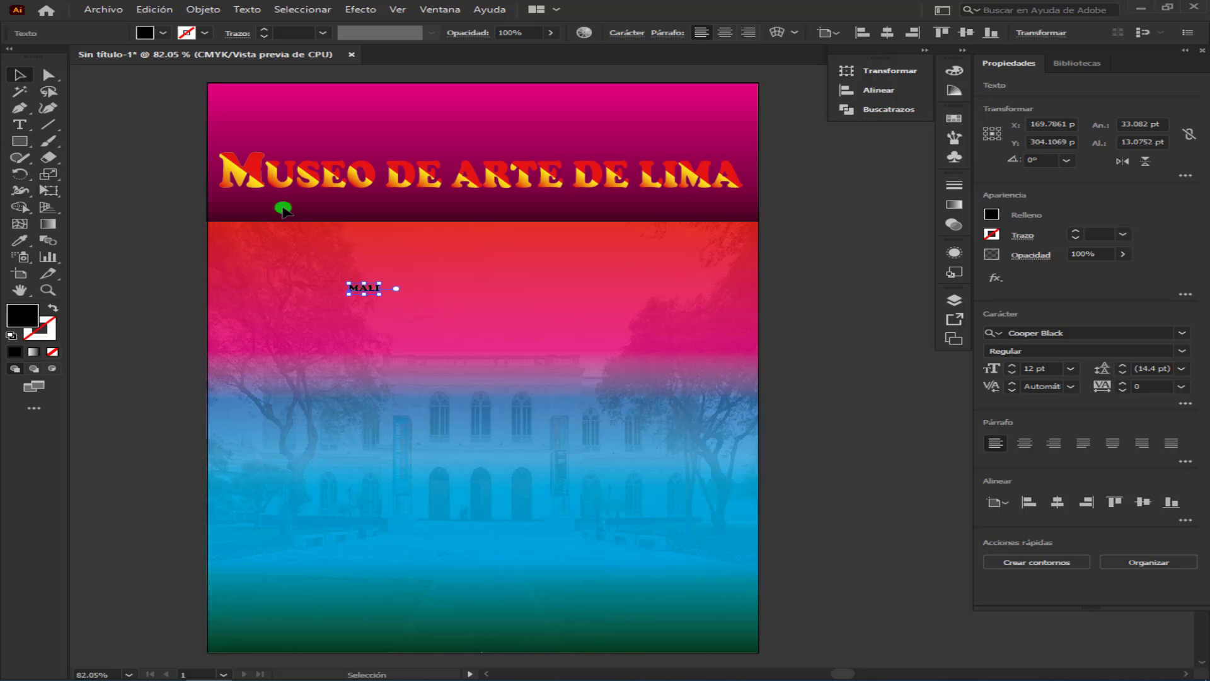
Step: Enlarge MALI, shift it up-left under the banner, and give it an outline colour
{"action": "mouse_move", "coordinate": [381, 291]}
{"action": "left_mouse_down"}
{"action": "mouse_move", "coordinate": [585, 329]}
{"action": "mouse_move", "coordinate": [744, 387]}
{"action": "left_mouse_up"}
{"action": "left_click_drag", "start_coordinate": [547, 340], "coordinate": [486, 318]}
{"action": "left_click", "coordinate": [204, 33]}
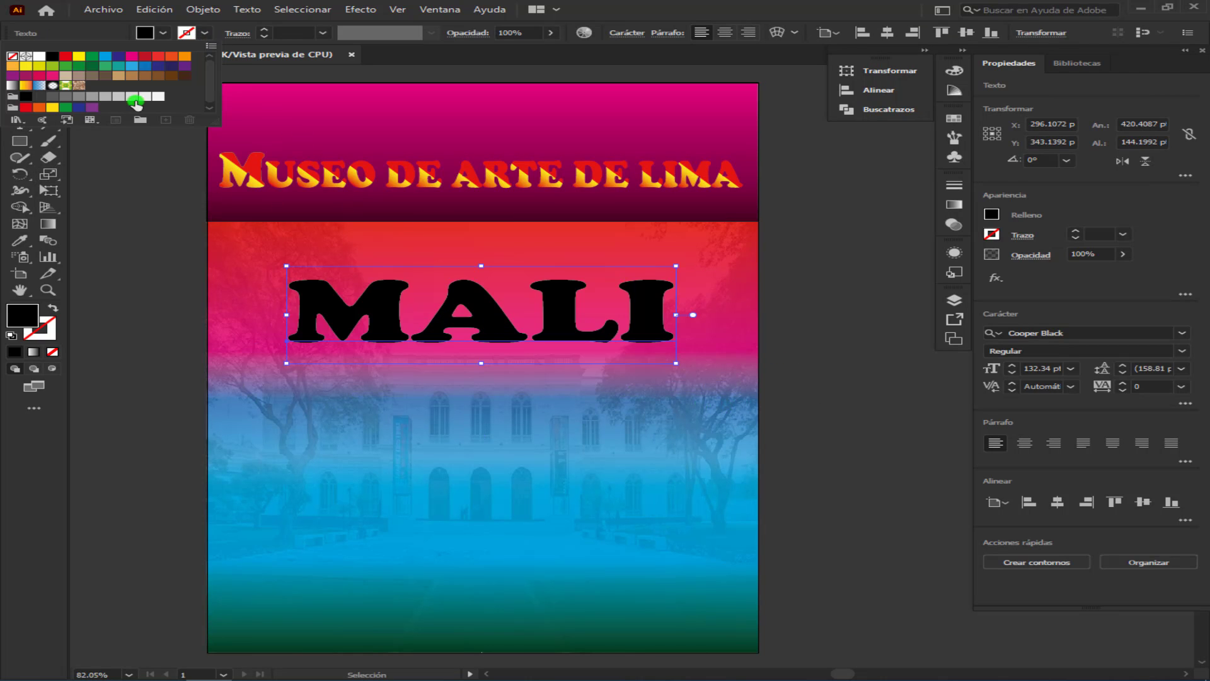
{"action": "left_click", "coordinate": [164, 80]}
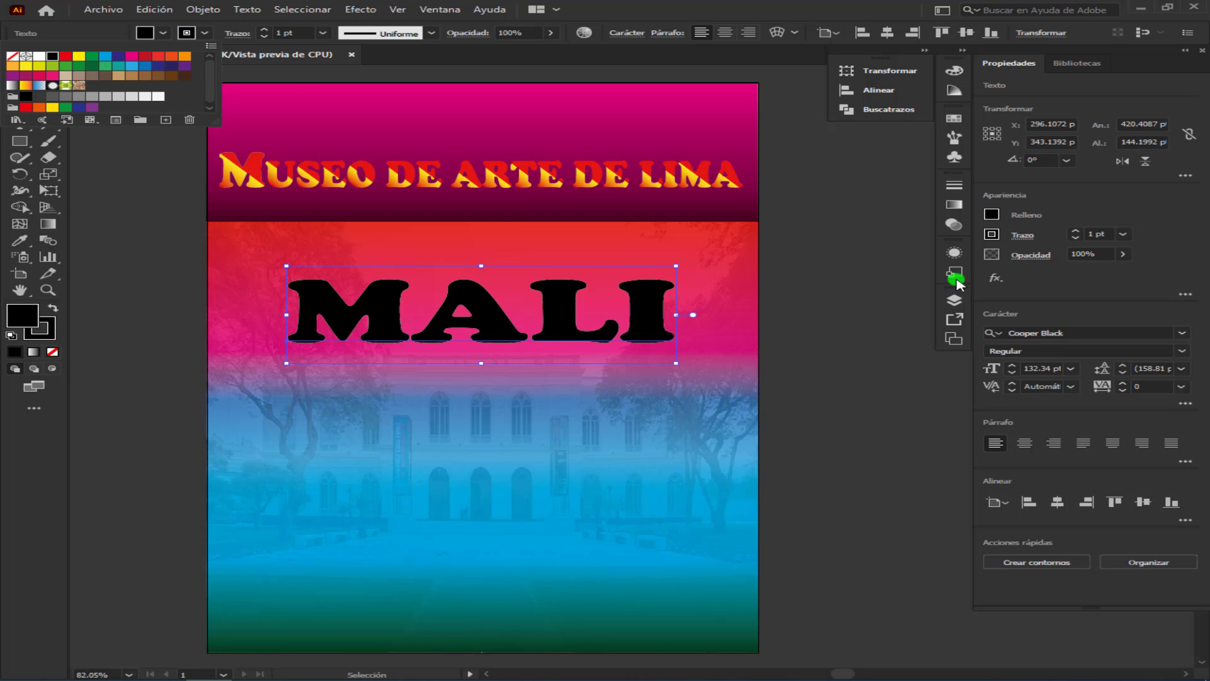
{"action": "left_click", "coordinate": [954, 253]}
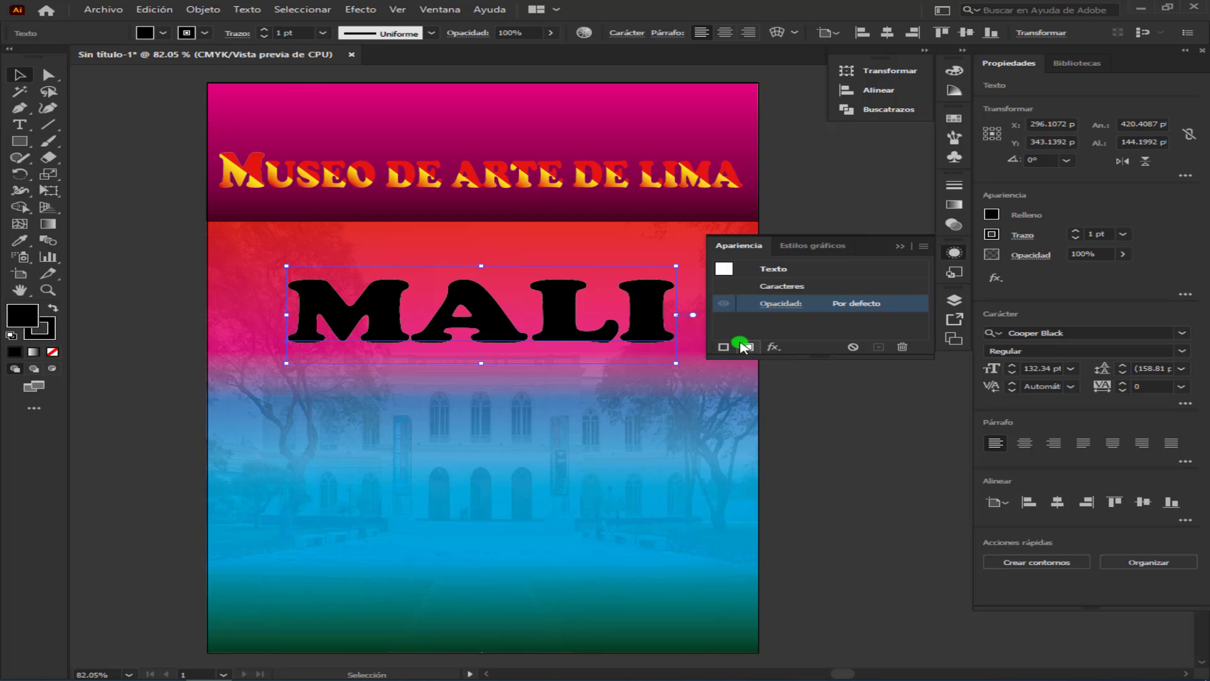
Step: Add a new MALI fill using the yellow-orange gradient swatch, reversed to run orange-to-yellow
{"action": "left_click", "coordinate": [746, 347]}
{"action": "left_click", "coordinate": [841, 322]}
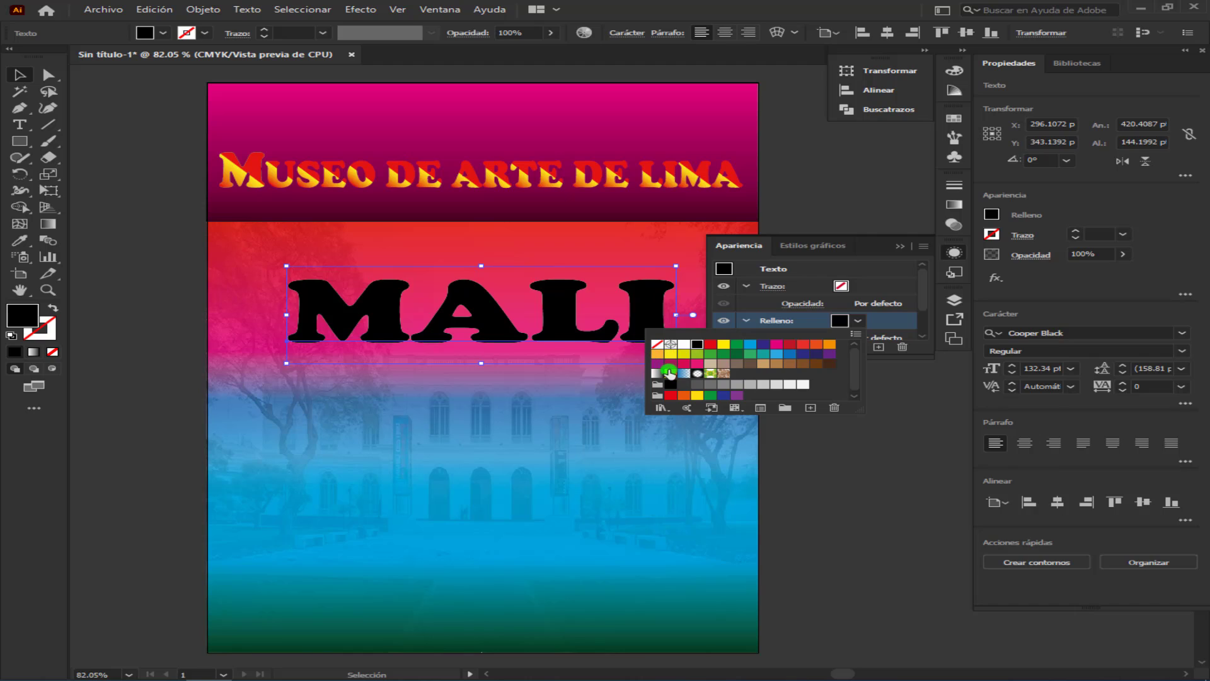
{"action": "left_click", "coordinate": [669, 372]}
{"action": "left_click", "coordinate": [907, 240]}
{"action": "left_click", "coordinate": [955, 203]}
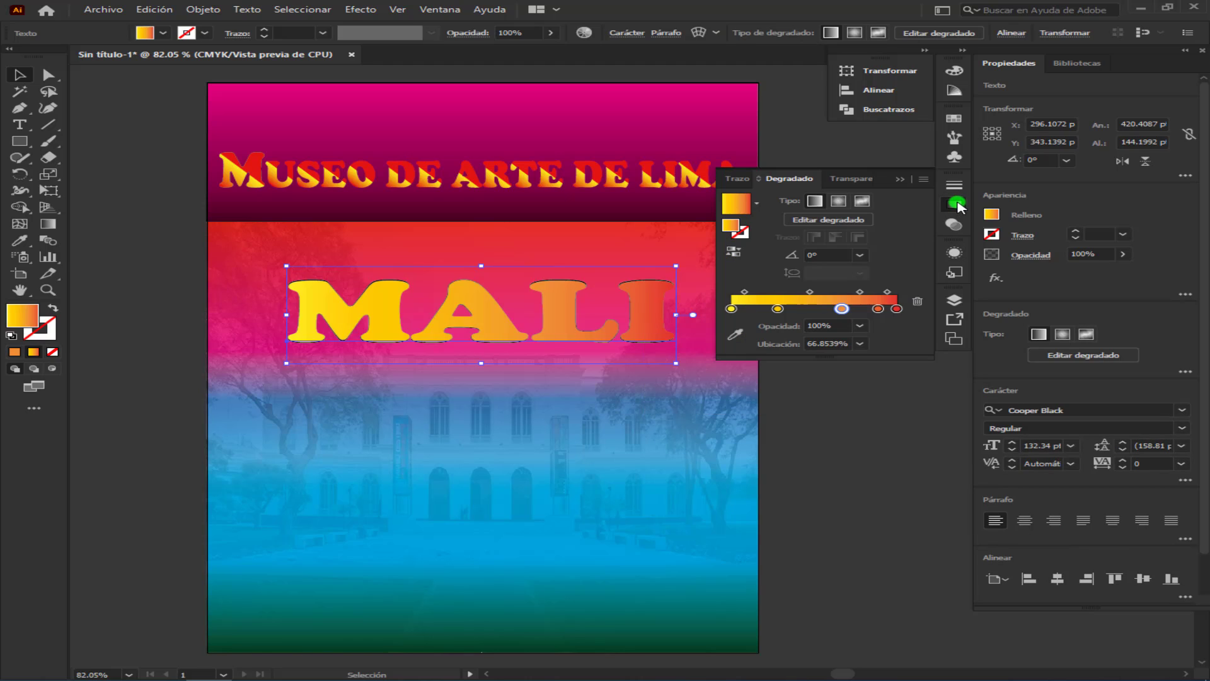
{"action": "left_click", "coordinate": [752, 234]}
{"action": "left_click", "coordinate": [899, 180]}
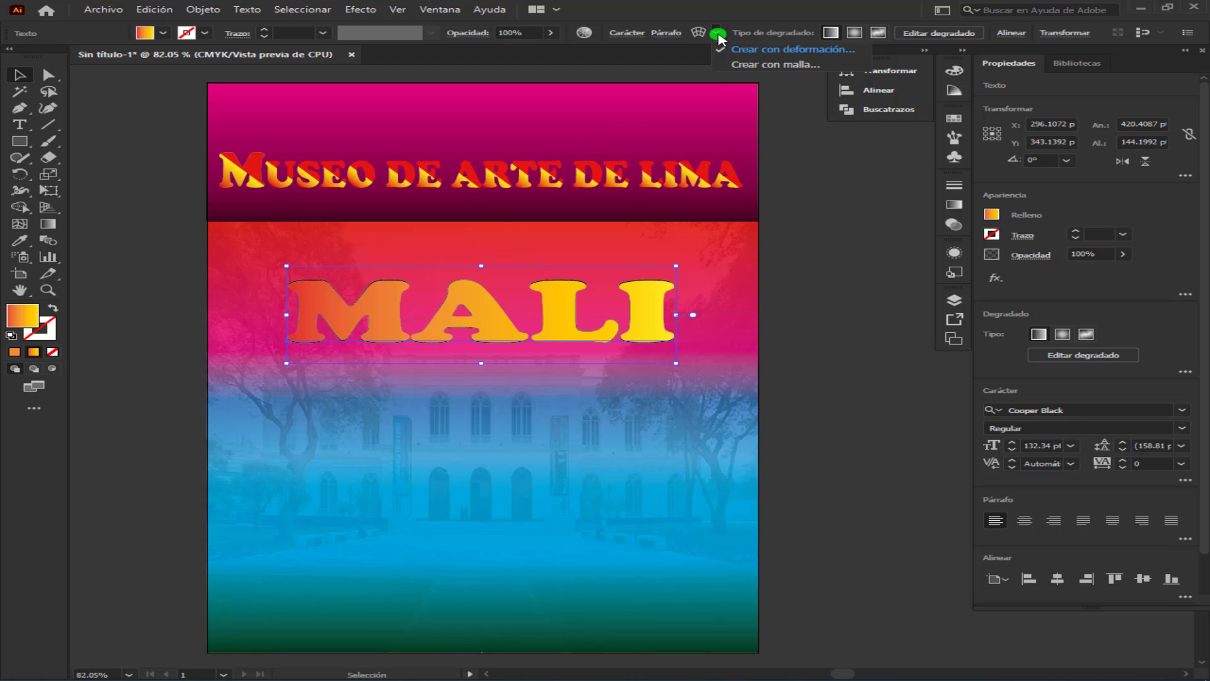
Step: Warp MALI with the Arc Lower style at 50% bend and move it up
{"action": "left_click", "coordinate": [698, 36]}
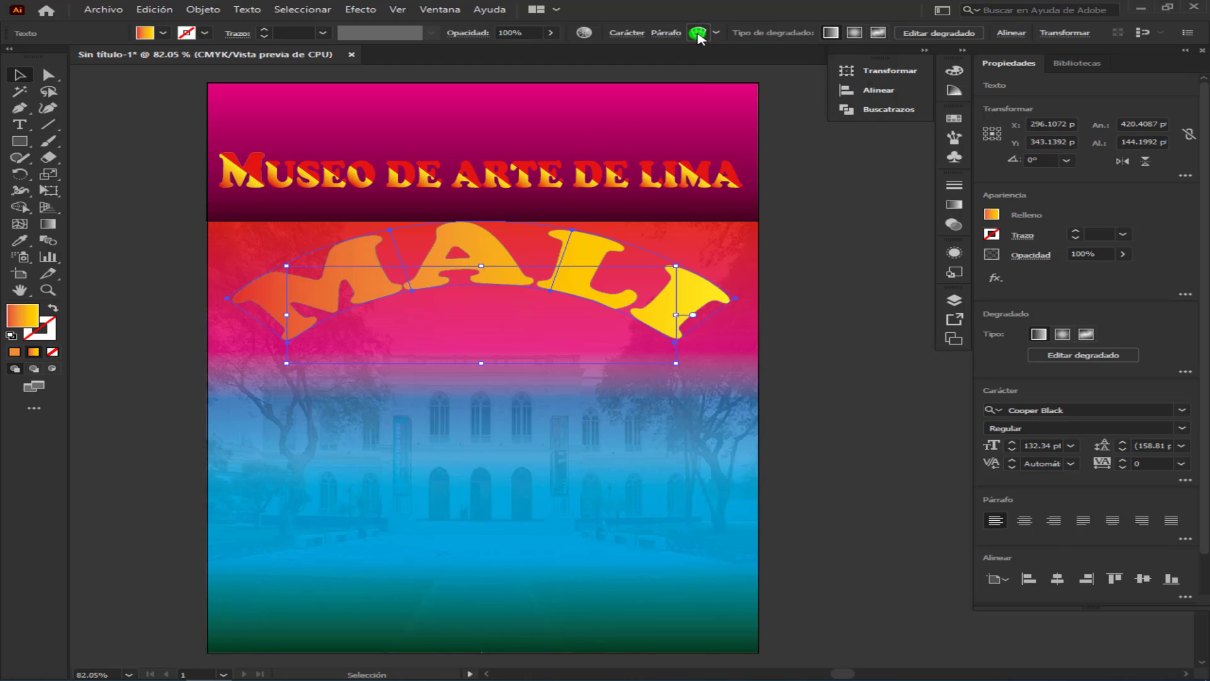
{"action": "left_click", "coordinate": [928, 118]}
{"action": "left_click", "coordinate": [848, 136]}
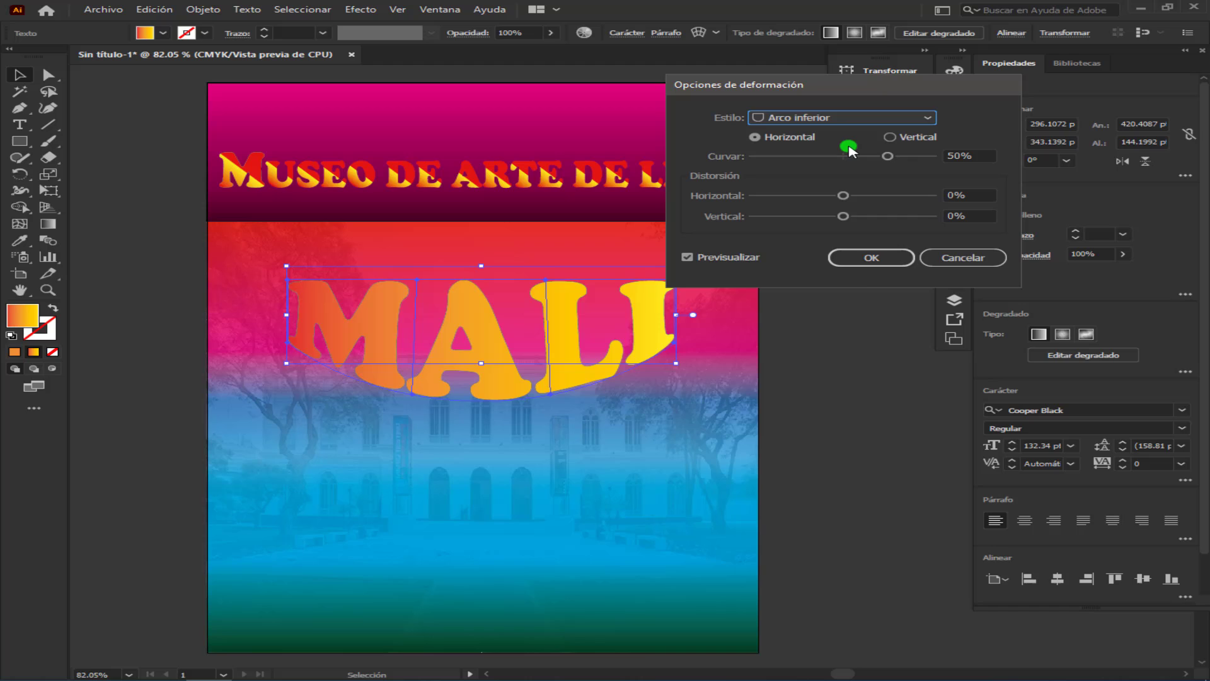
{"action": "left_click", "coordinate": [873, 260]}
{"action": "mouse_move", "coordinate": [488, 347]}
{"action": "left_mouse_down"}
{"action": "mouse_move", "coordinate": [474, 321]}
{"action": "mouse_move", "coordinate": [489, 313]}
{"action": "left_mouse_up"}
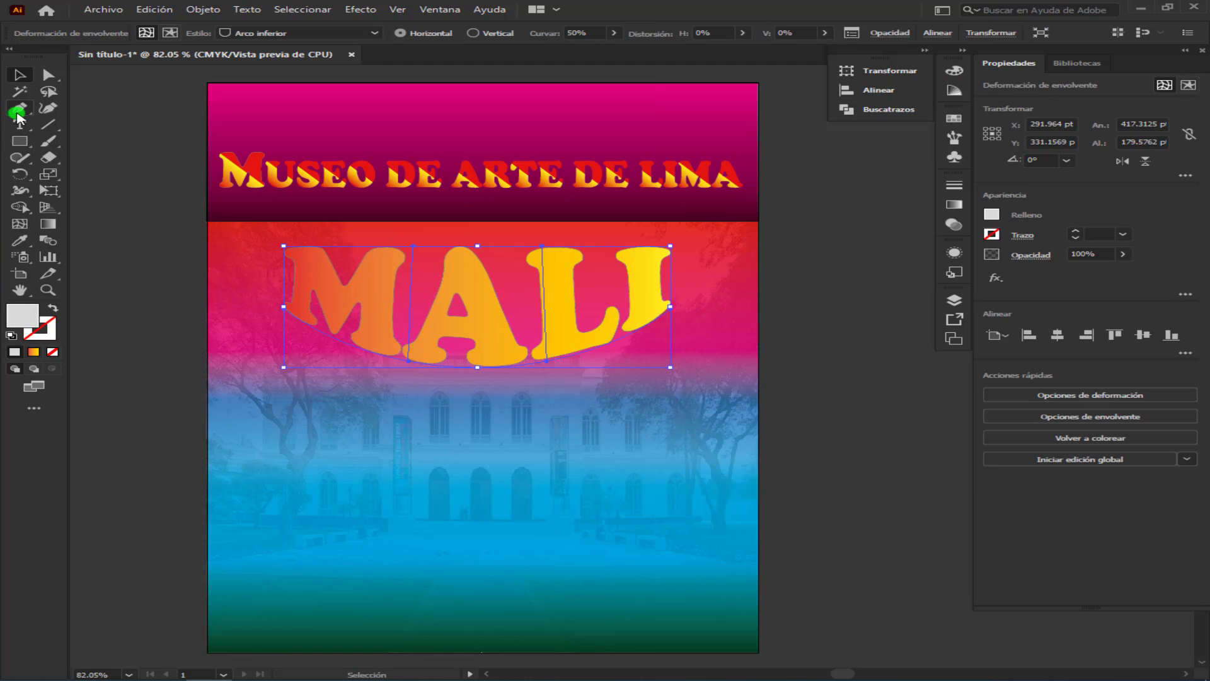
{"action": "left_click", "coordinate": [85, 196]}
{"action": "left_click", "coordinate": [20, 125]}
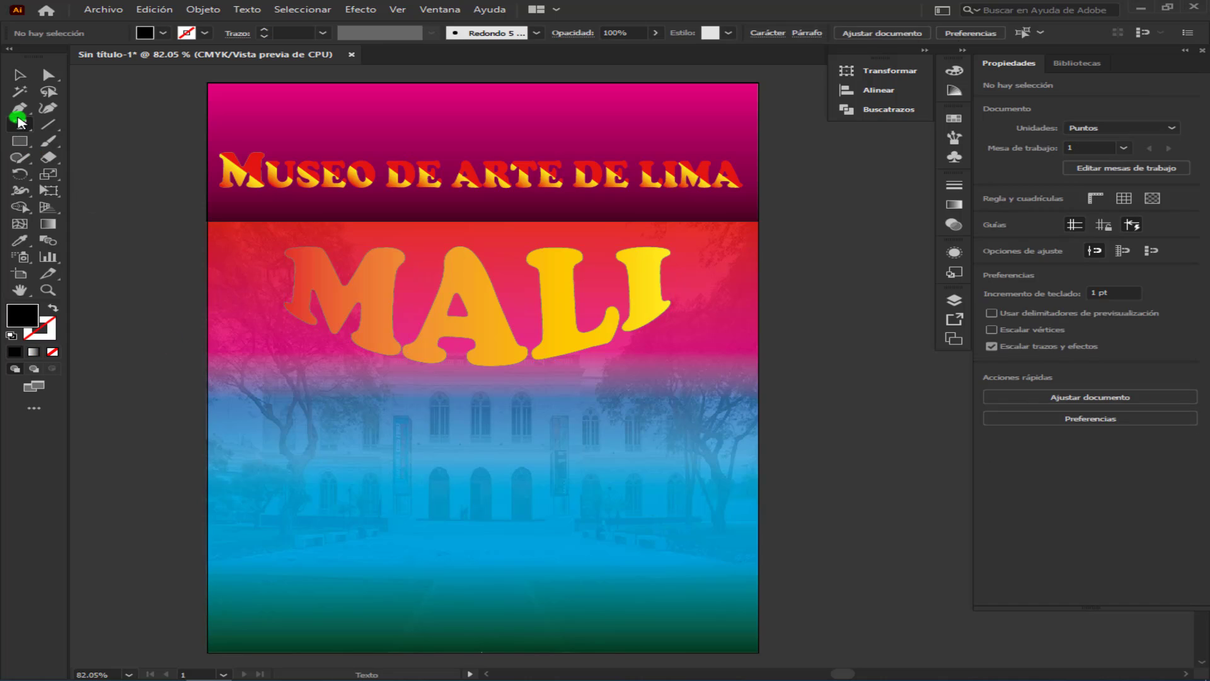
Step: Type INVITACIÓN below MALI and scale it up to about 56 pt
{"action": "left_click", "coordinate": [329, 427]}
{"action": "type", "text": "INVITACIÓN"}
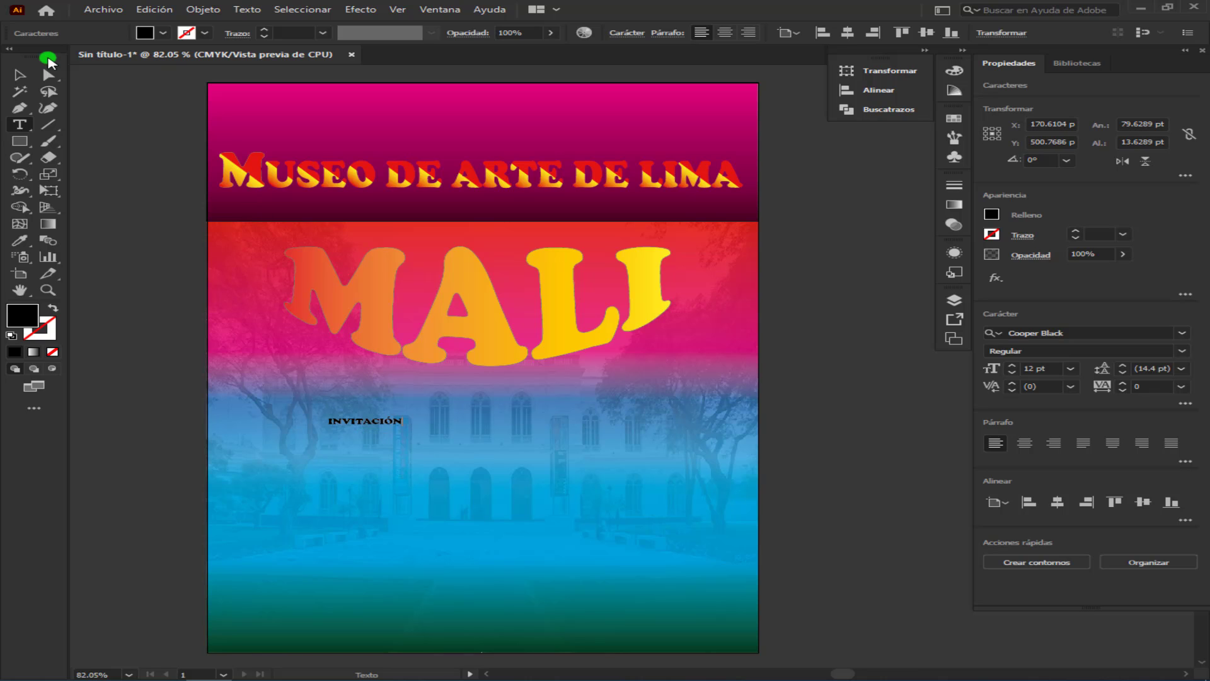
{"action": "left_click", "coordinate": [19, 74]}
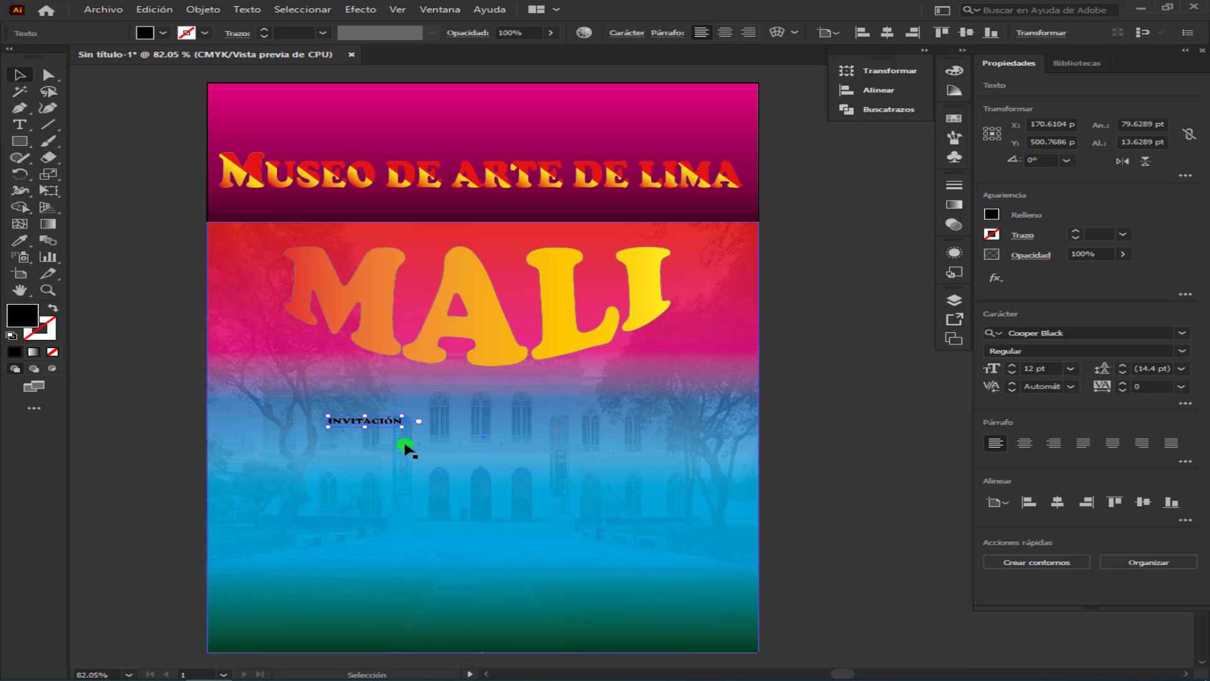
{"action": "left_click_drag", "start_coordinate": [402, 427], "coordinate": [622, 460]}
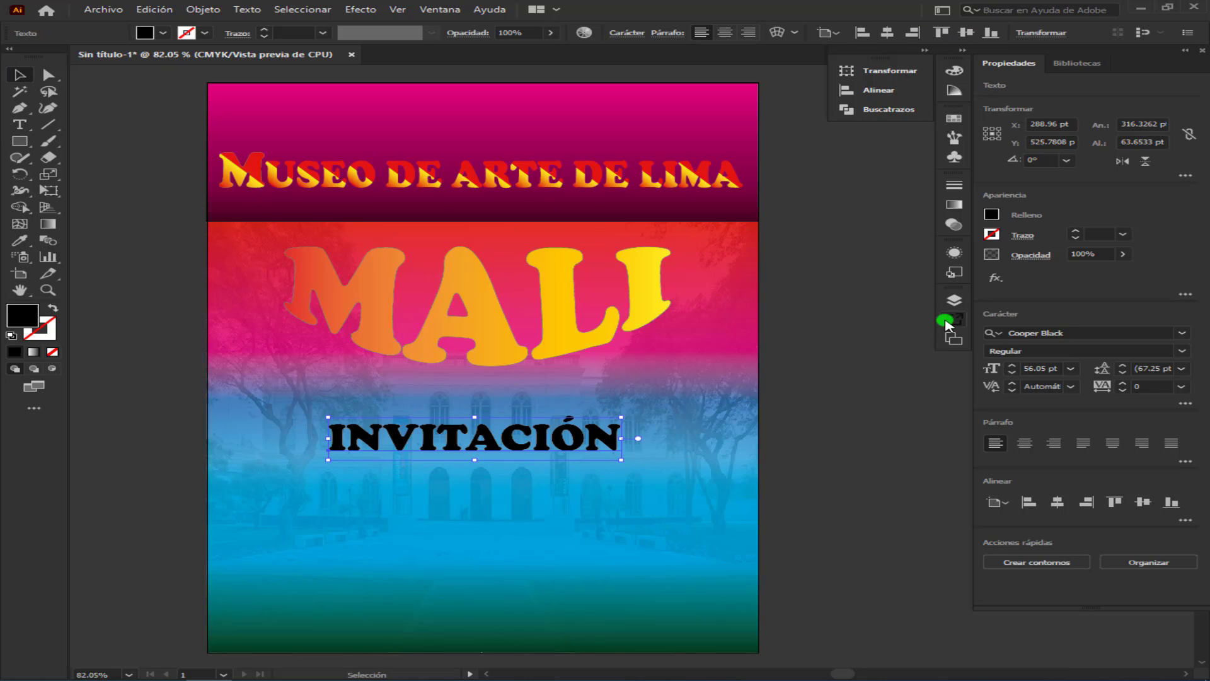
{"action": "left_click", "coordinate": [955, 252]}
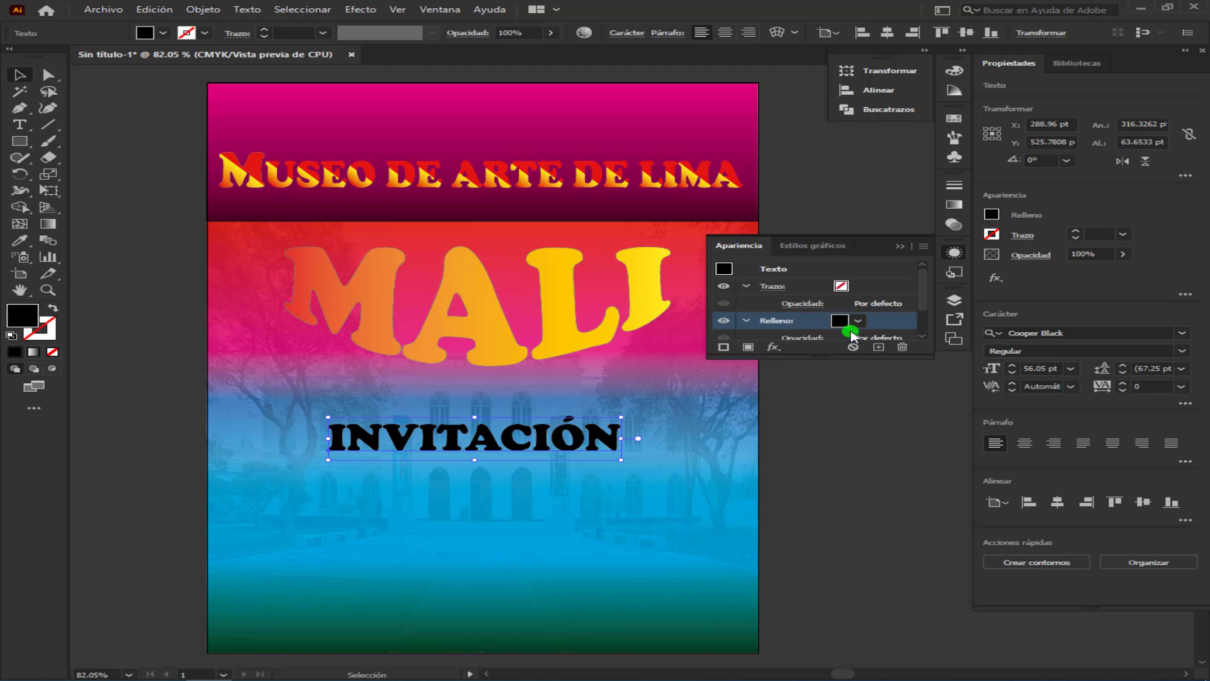
Step: Fill INVITACIÓN with a 90° gradient from dark green to yellow
{"action": "left_click", "coordinate": [858, 321]}
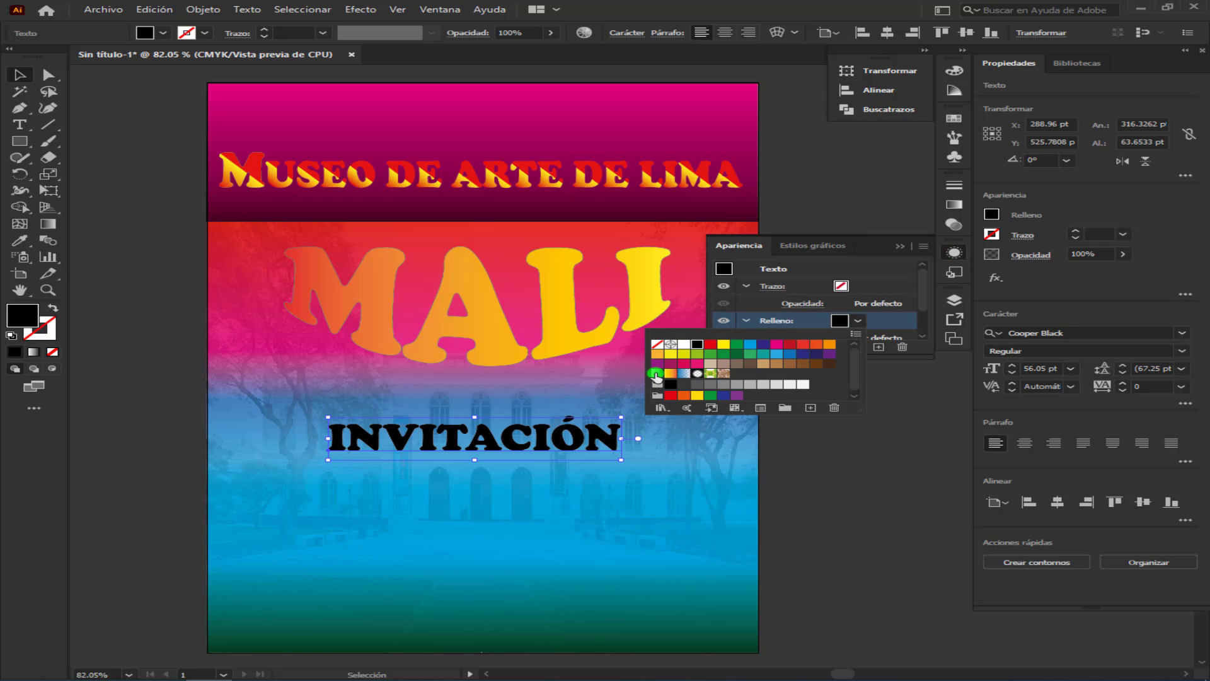
{"action": "left_click", "coordinate": [656, 374]}
{"action": "left_click", "coordinate": [954, 203]}
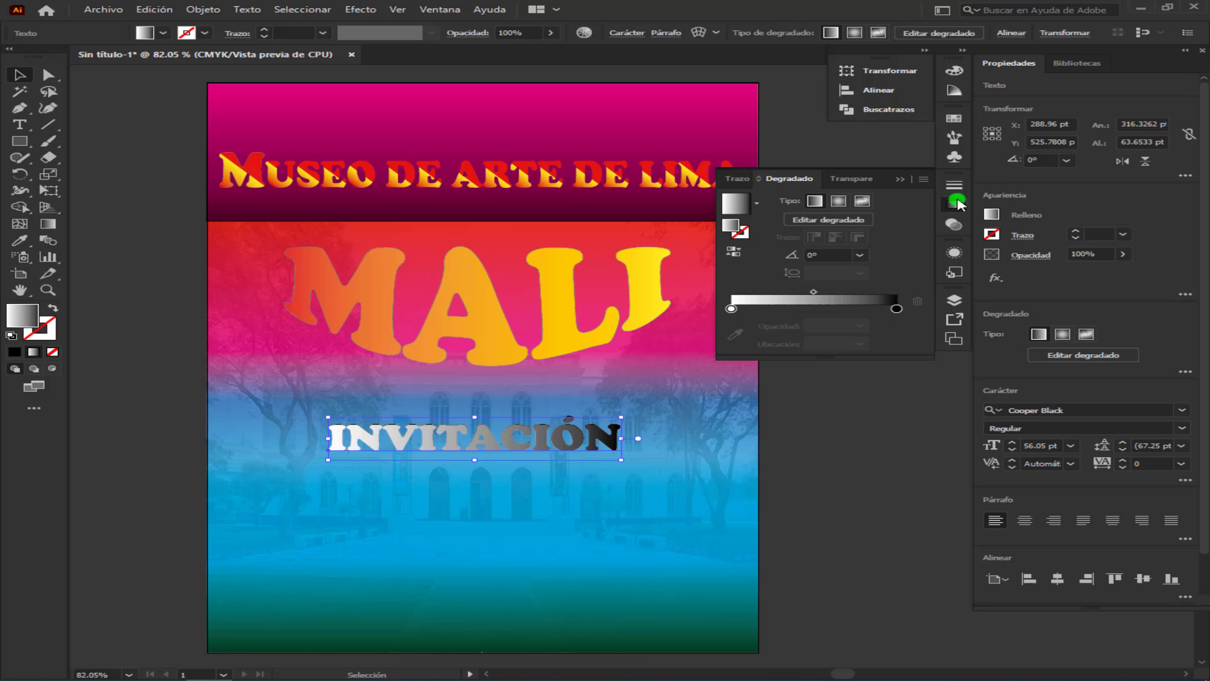
{"action": "double_click", "coordinate": [730, 309]}
{"action": "left_click", "coordinate": [719, 363]}
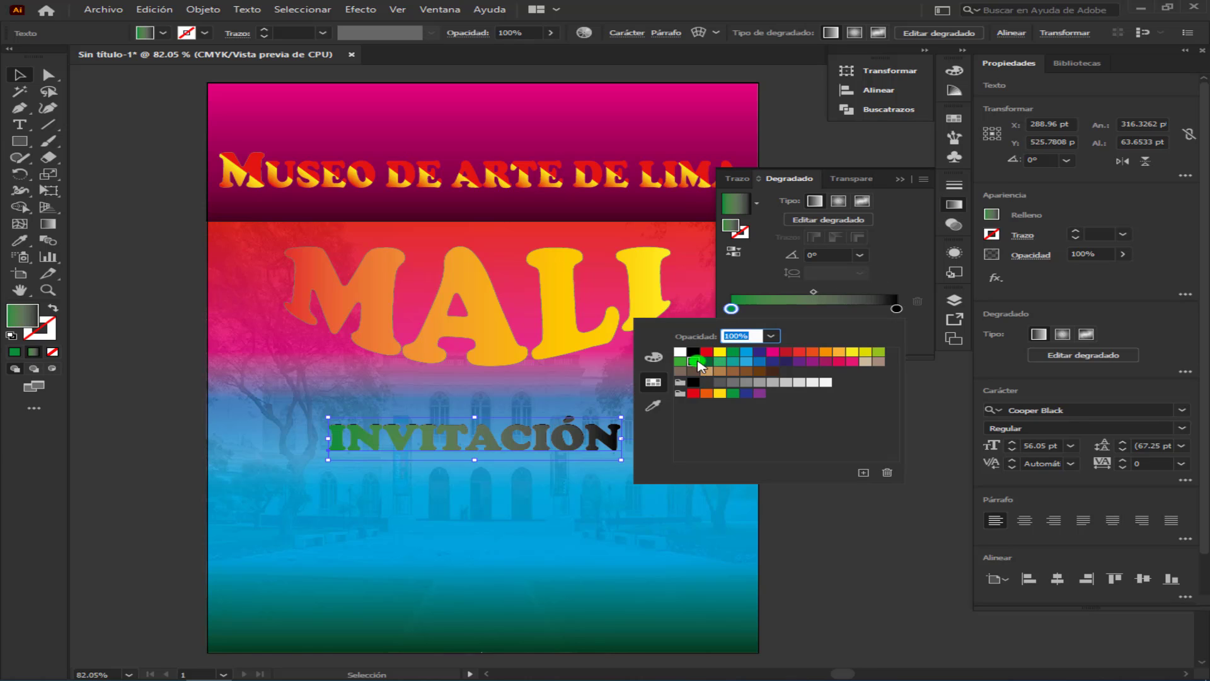
{"action": "left_click", "coordinate": [705, 363]}
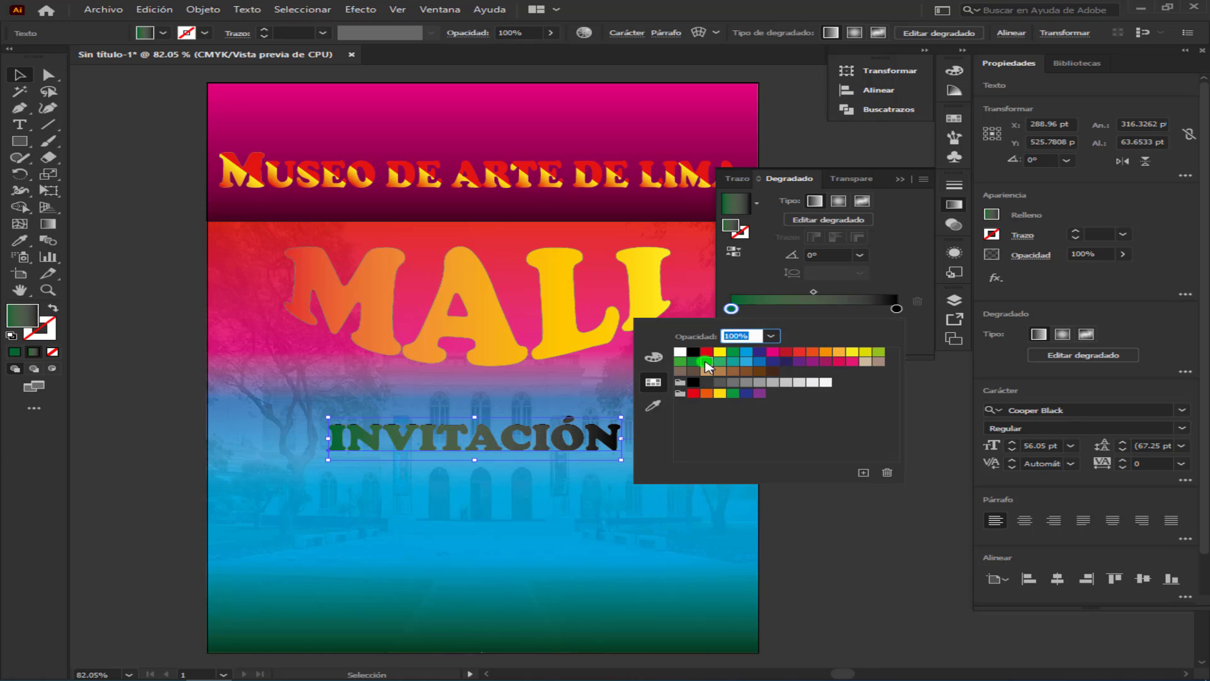
{"action": "double_click", "coordinate": [898, 309]}
{"action": "left_click", "coordinate": [856, 354]}
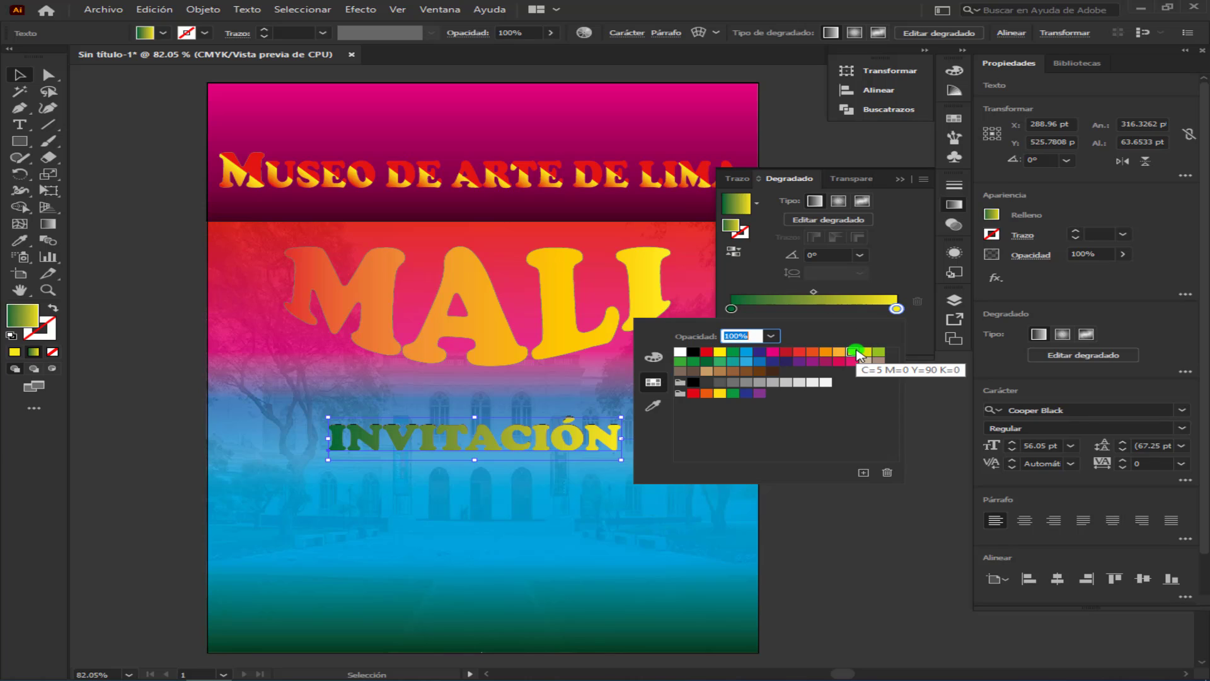
{"action": "left_click", "coordinate": [860, 254]}
{"action": "left_click", "coordinate": [876, 330]}
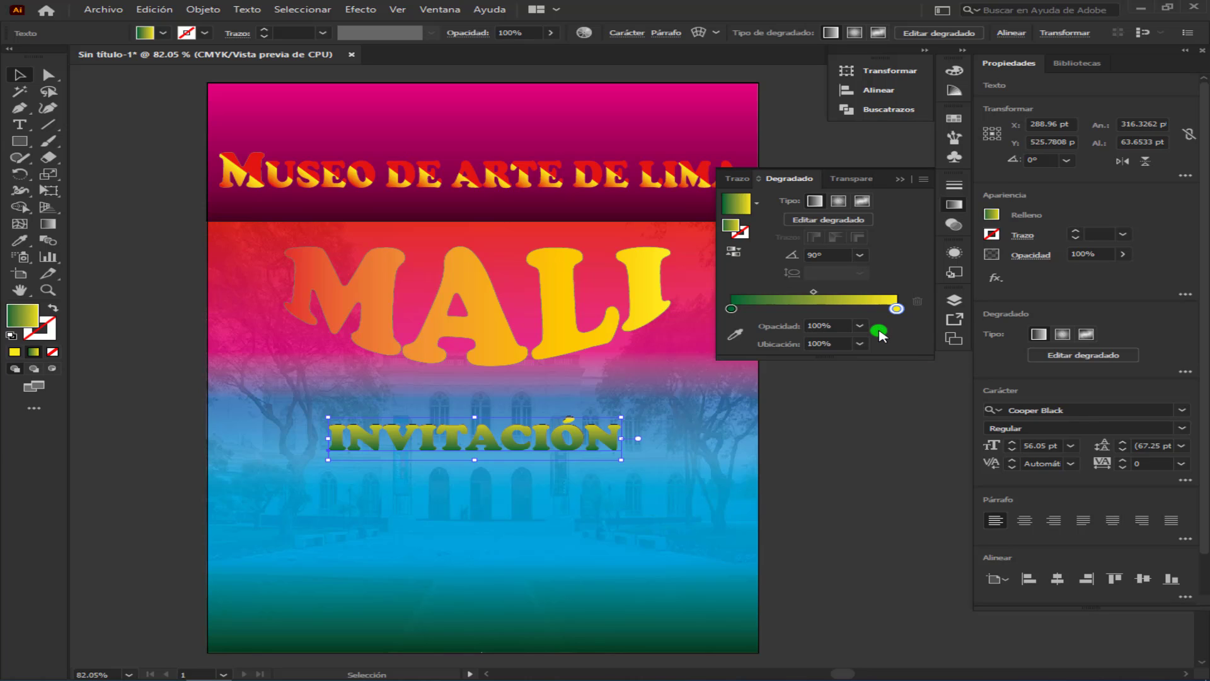
Step: Give INVITACIÓN a thin black outline
{"action": "left_click", "coordinate": [137, 40]}
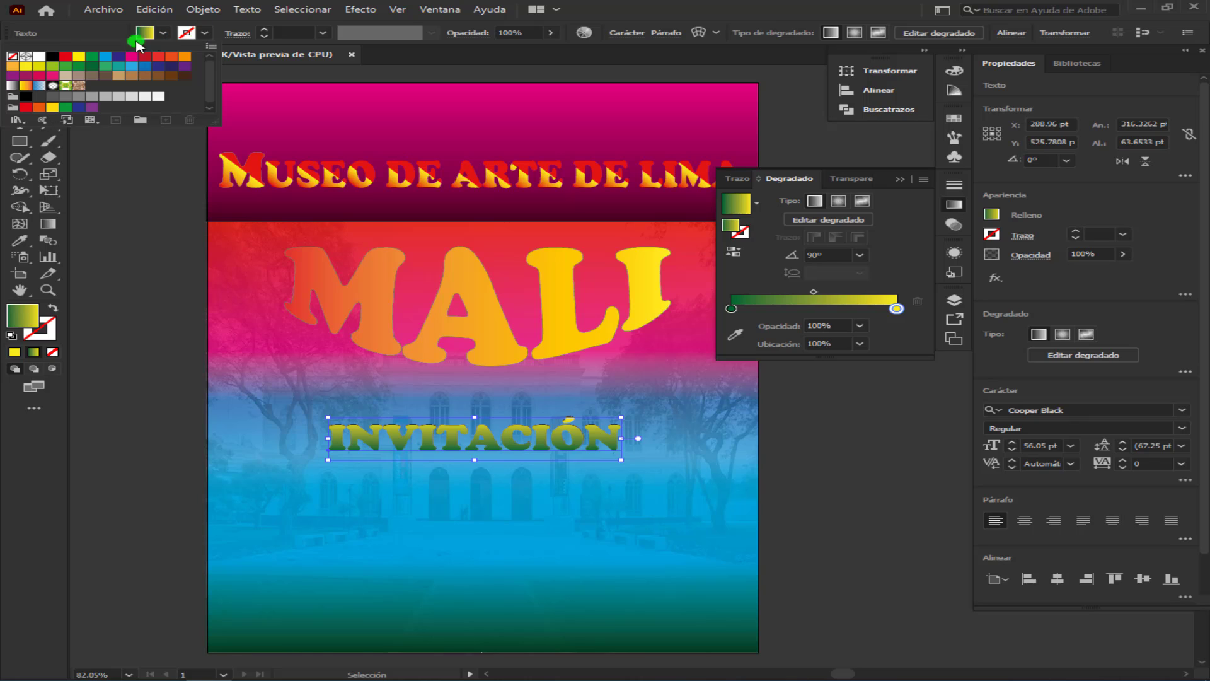
{"action": "left_click", "coordinate": [51, 56]}
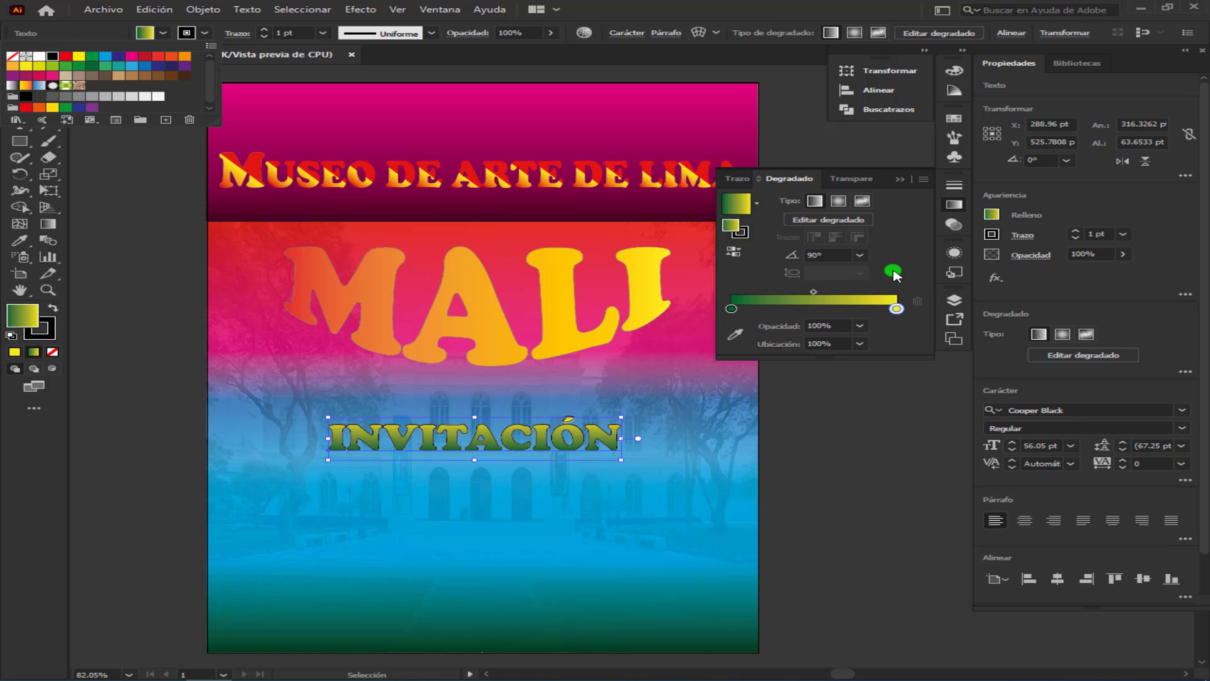
{"action": "key", "text": "Escape"}
{"action": "left_click", "coordinate": [20, 124]}
Step: Type 28 DE JULIO 2016 below INVITACIÓN and enlarge it
{"action": "left_click", "coordinate": [365, 486]}
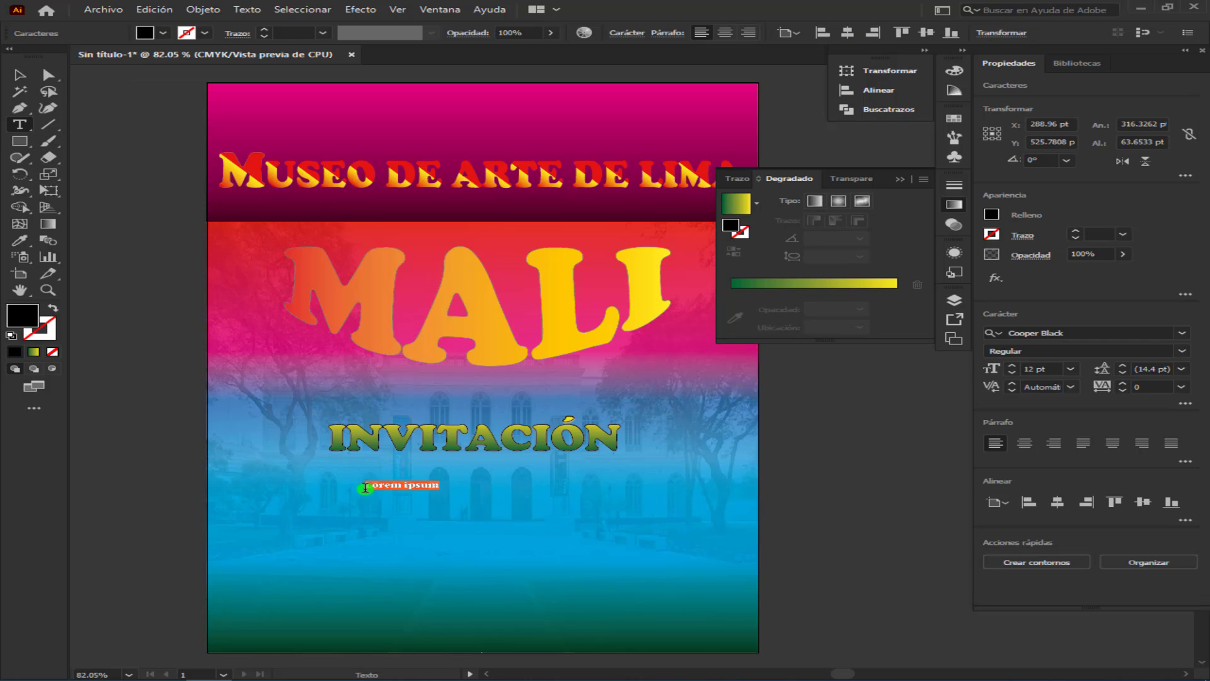
{"action": "type", "text": "28 DE JULIO 2016"}
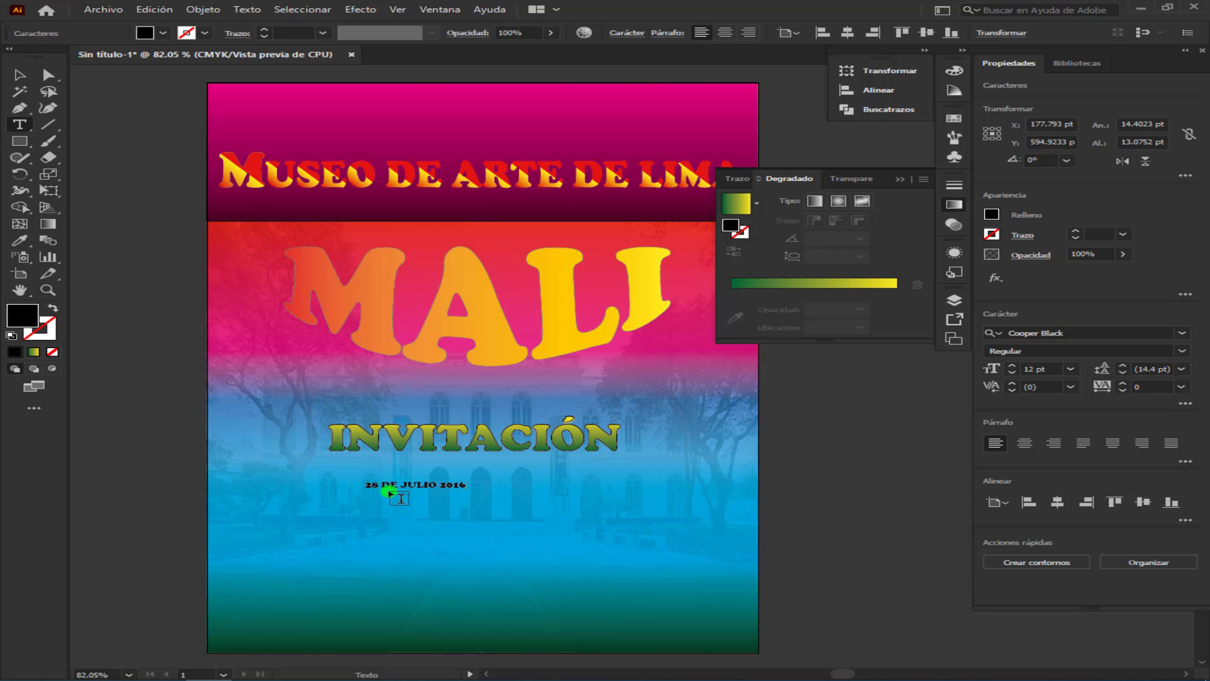
{"action": "key", "text": "Escape"}
{"action": "mouse_move", "coordinate": [466, 490]}
{"action": "left_mouse_down"}
{"action": "mouse_move", "coordinate": [575, 520]}
{"action": "mouse_move", "coordinate": [552, 477]}
{"action": "left_mouse_up"}
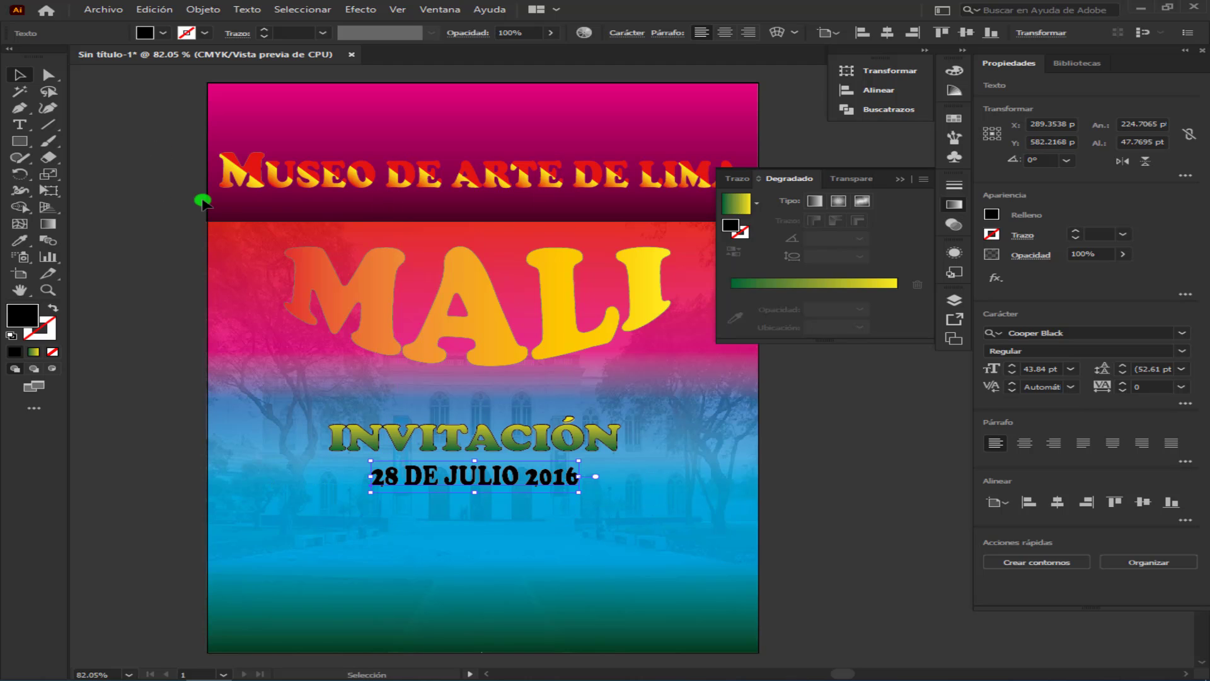
Step: Make the date text white with a dark navy outline
{"action": "left_click", "coordinate": [163, 33]}
{"action": "left_click", "coordinate": [40, 58]}
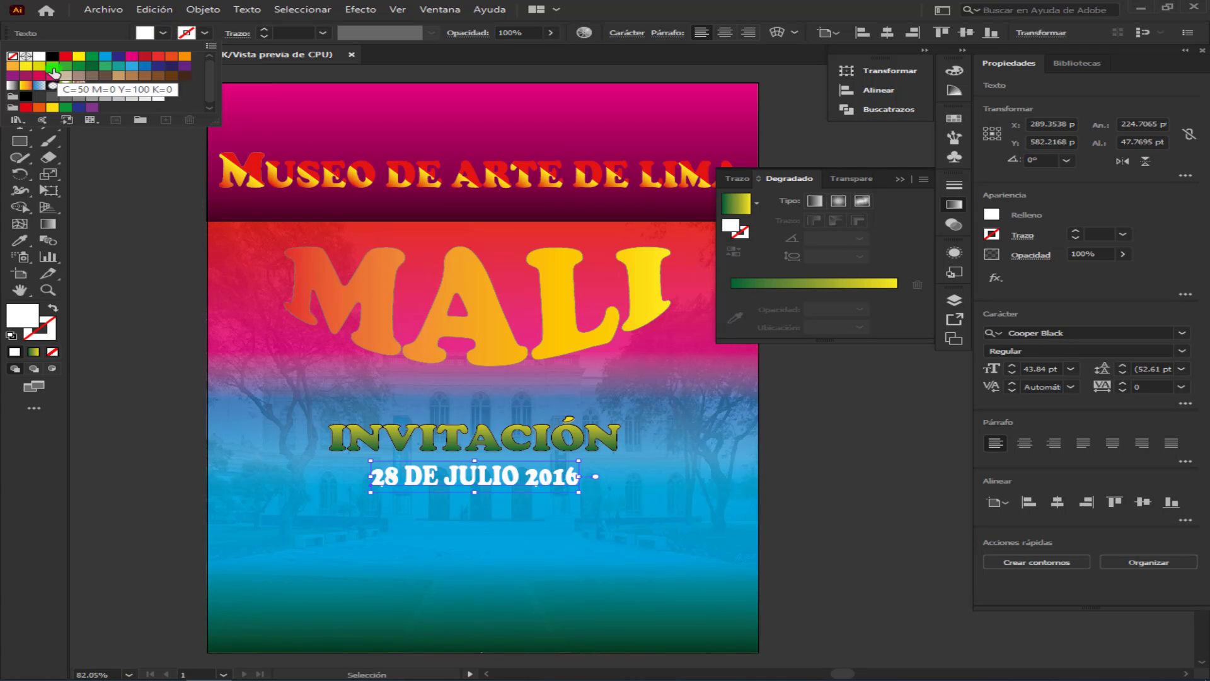
{"action": "left_click", "coordinate": [170, 65]}
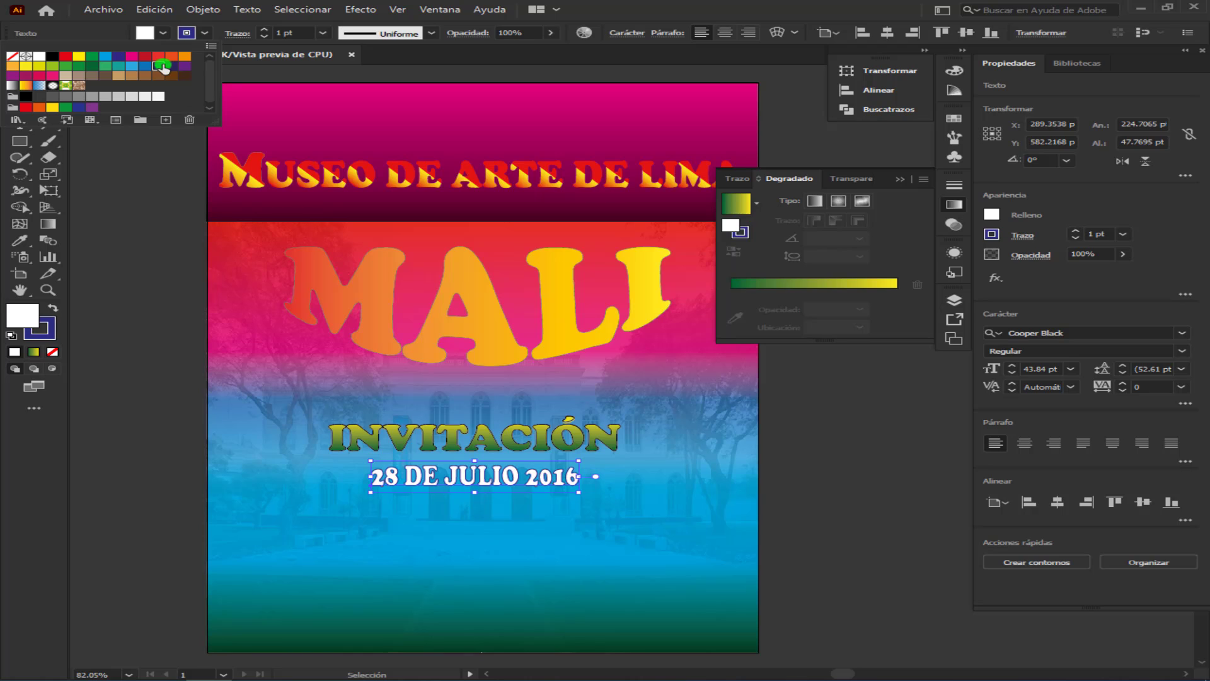
{"action": "left_click", "coordinate": [786, 428]}
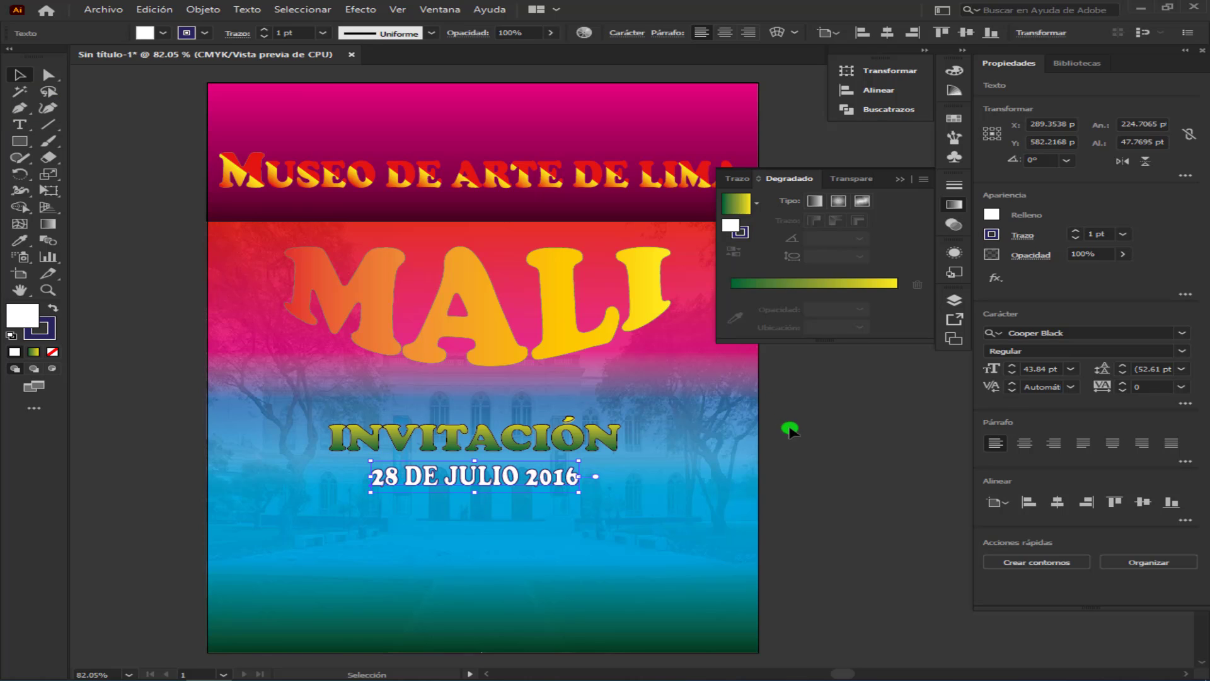
{"action": "left_click", "coordinate": [721, 394]}
Step: Change INVITACIÓN's outline to dark green
{"action": "left_click", "coordinate": [549, 444]}
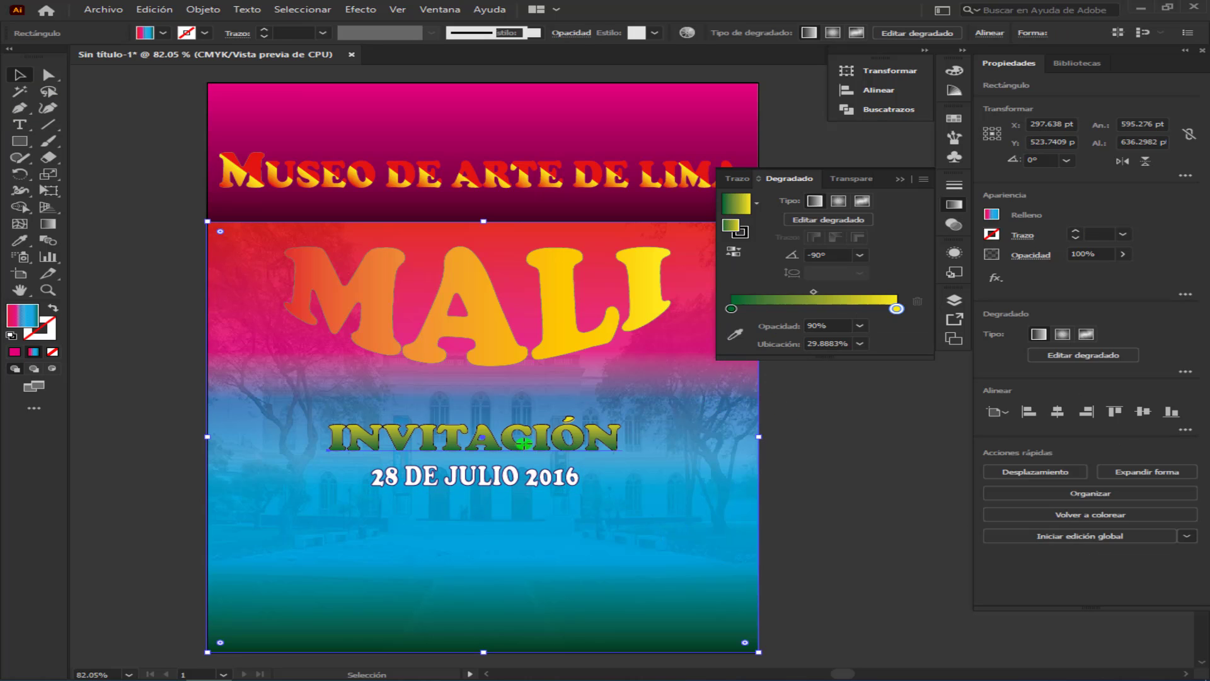
{"action": "left_click", "coordinate": [163, 33]}
{"action": "left_click", "coordinate": [9, 55]}
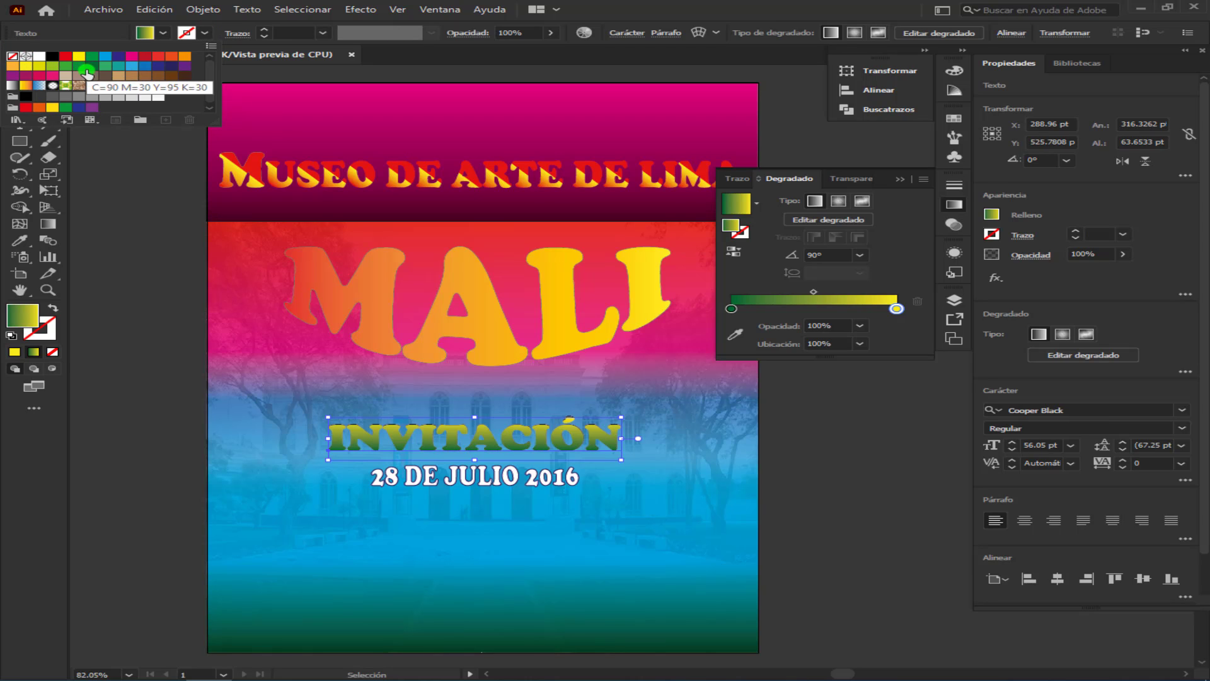
{"action": "left_click", "coordinate": [92, 65]}
{"action": "left_click", "coordinate": [735, 433]}
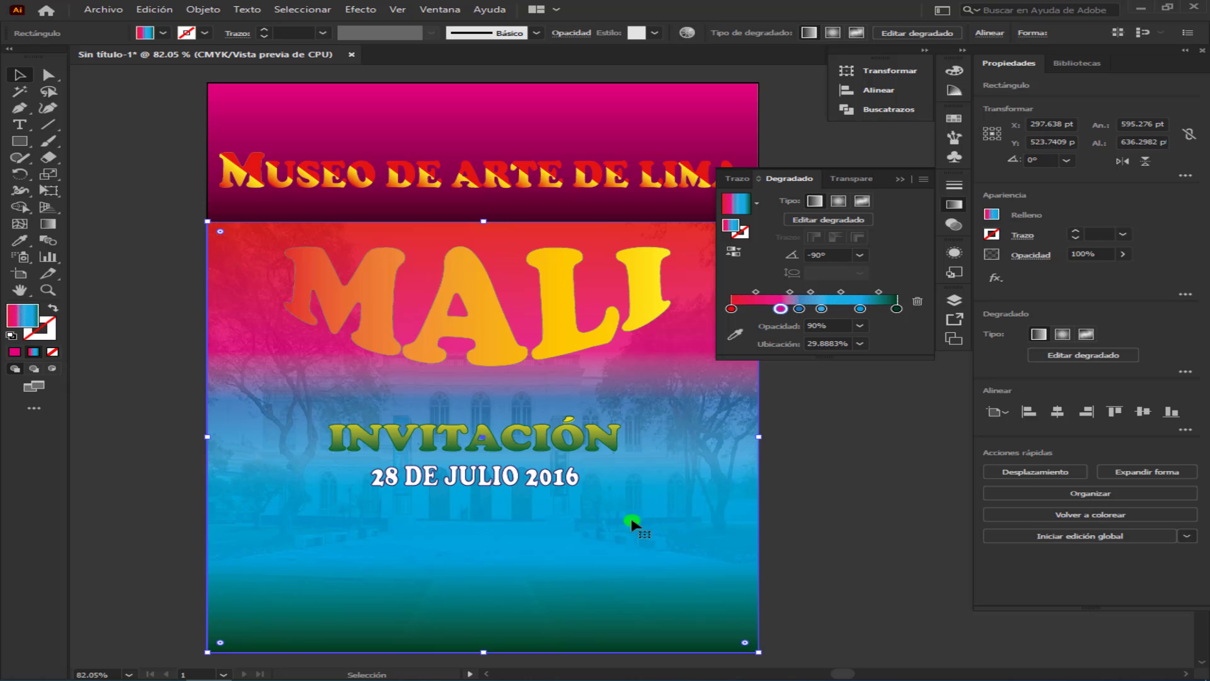
Step: Edit the arched MALI contents to give the letters a 2 pt dark-red outline
{"action": "left_click", "coordinate": [481, 334]}
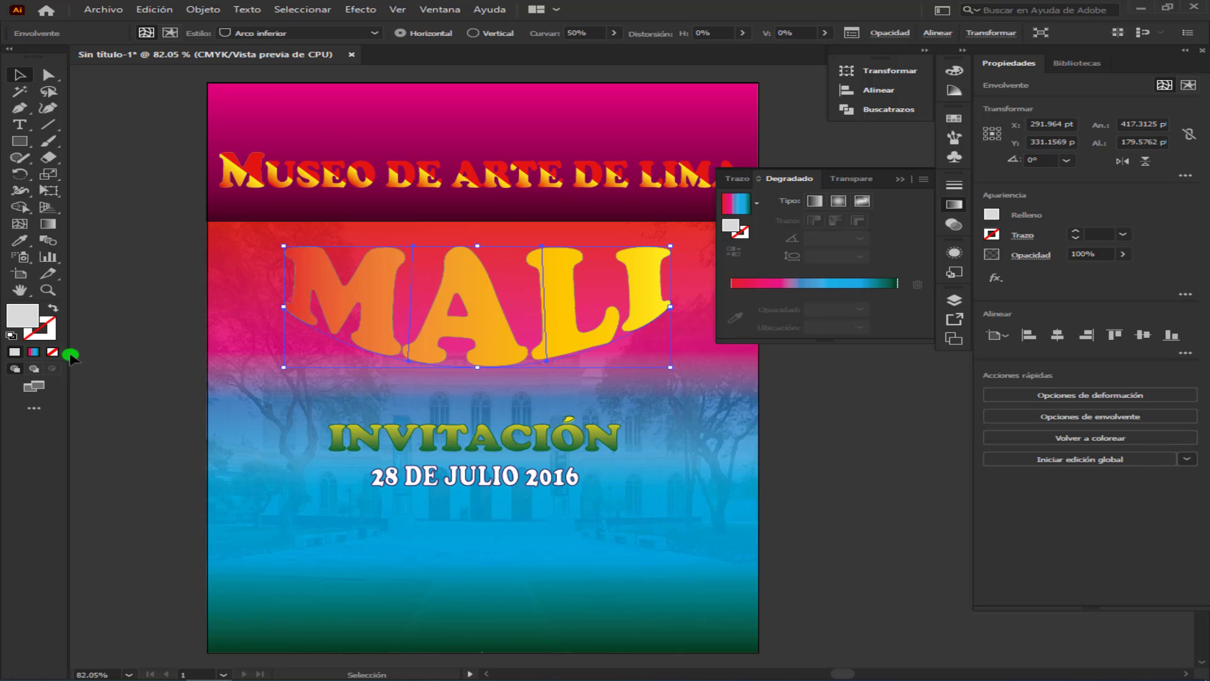
{"action": "left_click", "coordinate": [169, 33]}
{"action": "left_click", "coordinate": [252, 35]}
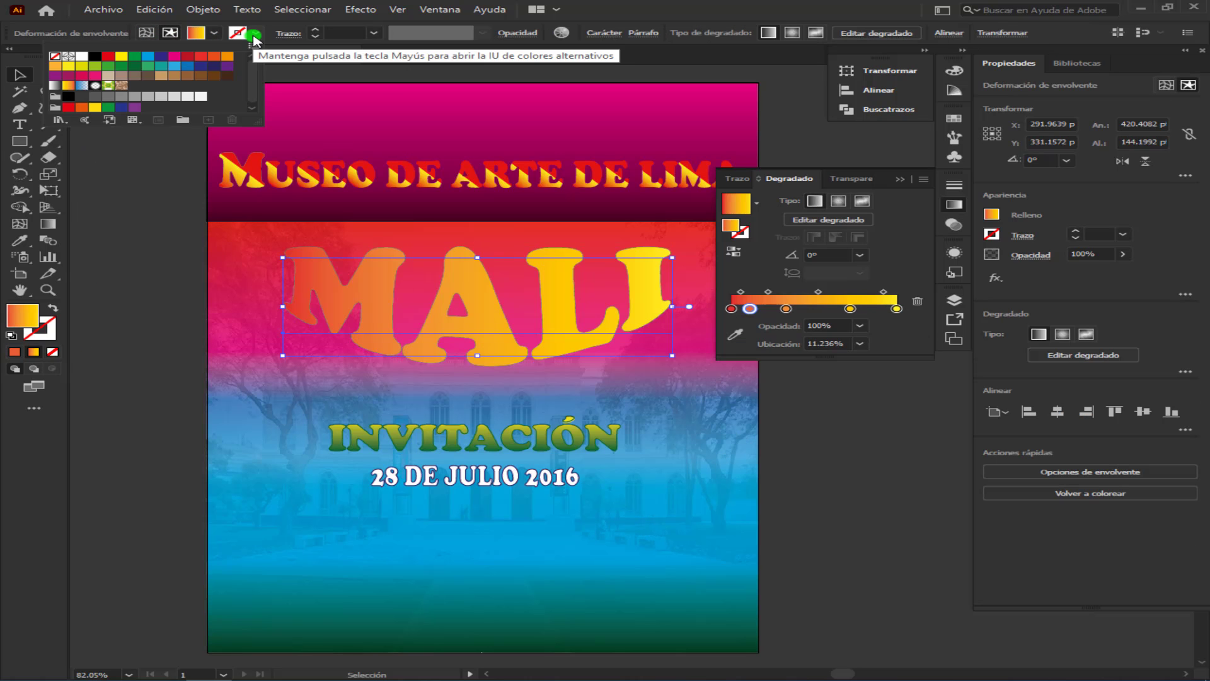
{"action": "left_click", "coordinate": [107, 56]}
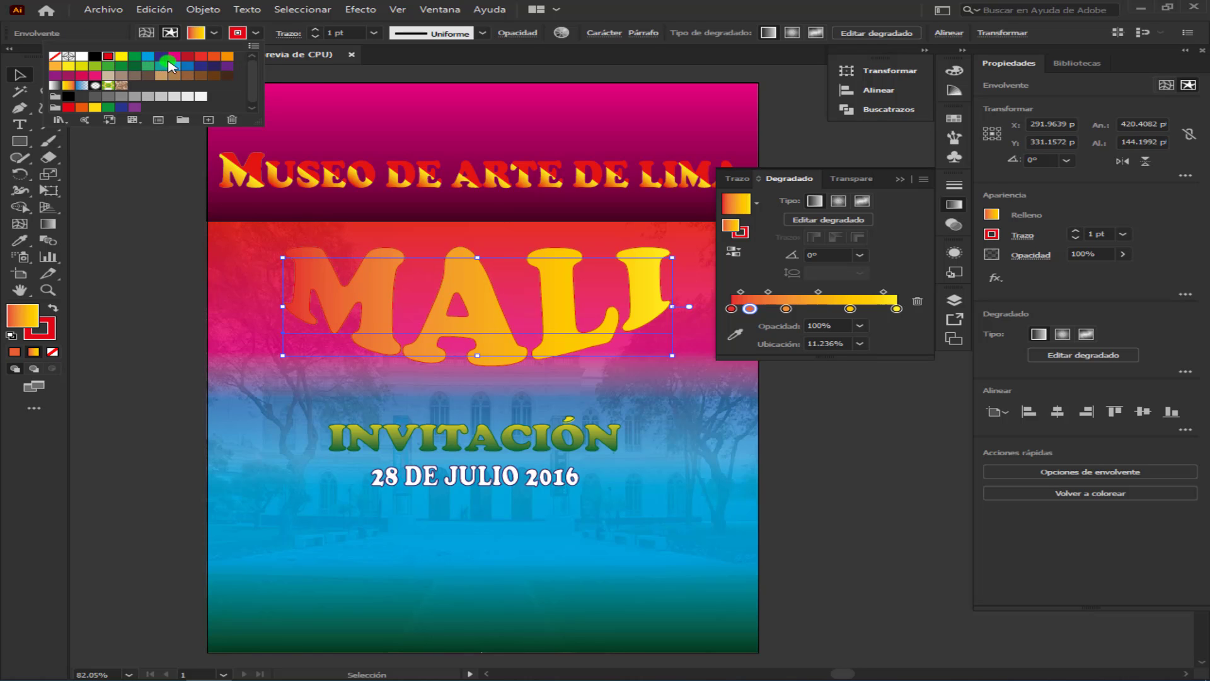
{"action": "left_click", "coordinate": [187, 56]}
{"action": "left_click", "coordinate": [316, 37]}
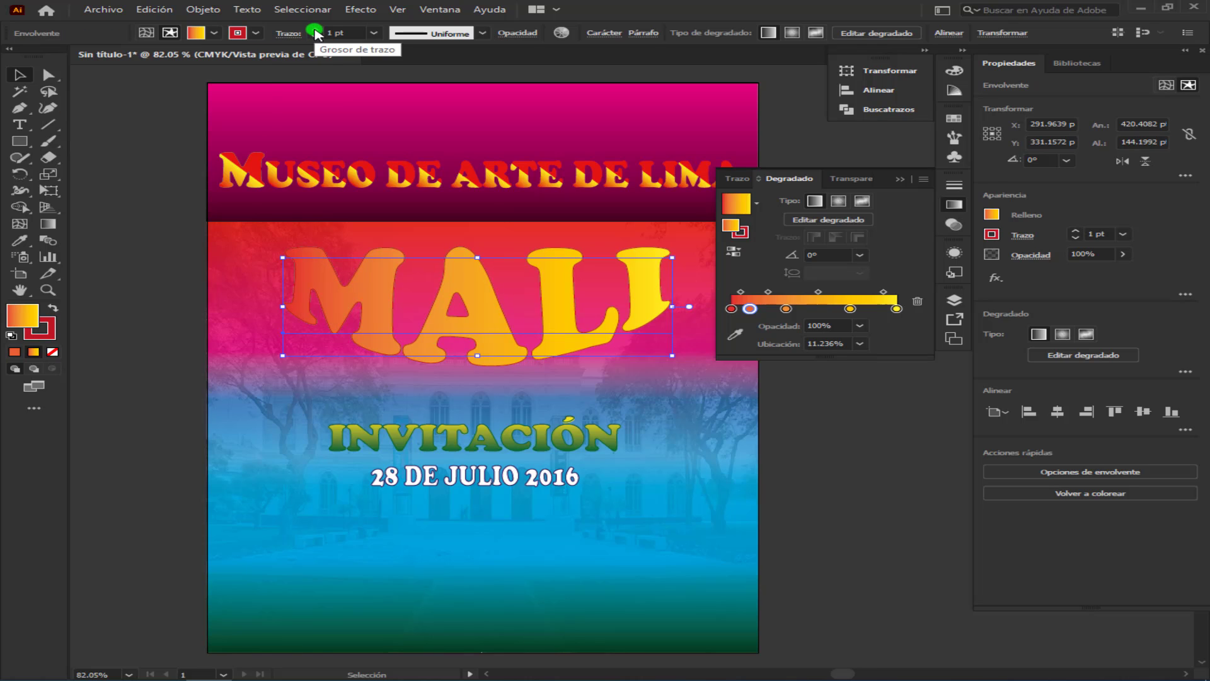
{"action": "left_click", "coordinate": [770, 452]}
Step: Type COMPARTELO ... near the poster's bottom-left and enlarge it
{"action": "scroll", "coordinate": [744, 410], "scroll_direction": "down", "scroll_amount": 2}
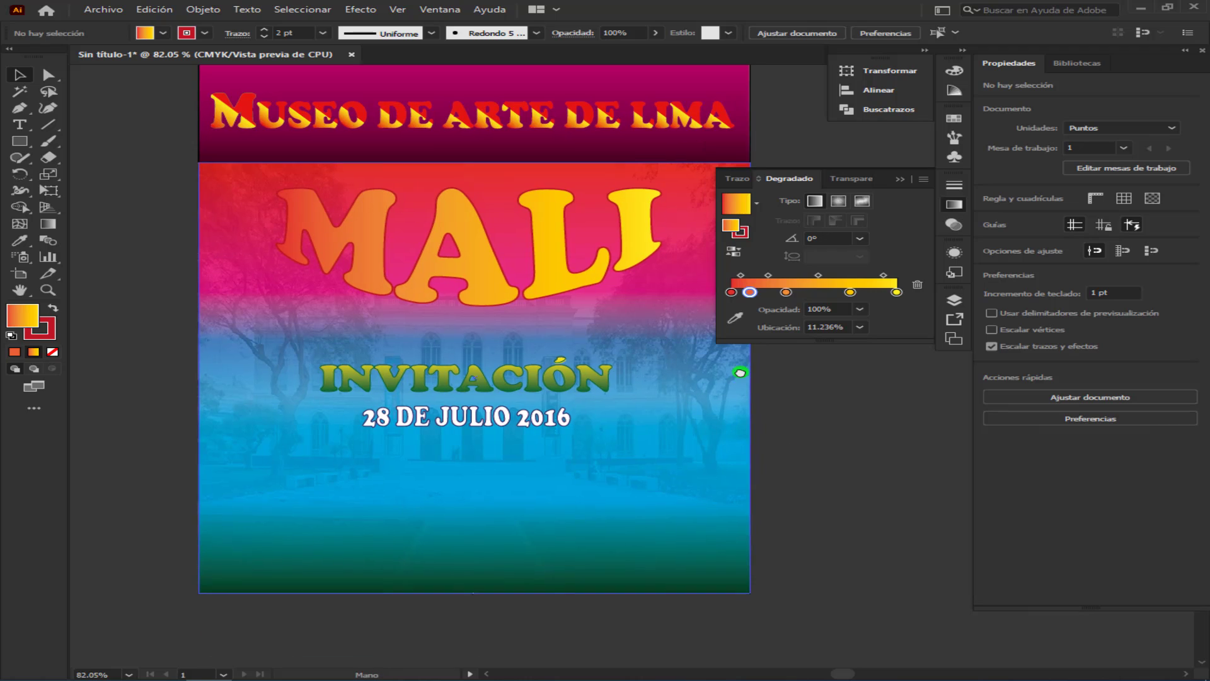
{"action": "left_click", "coordinate": [24, 125]}
{"action": "left_click", "coordinate": [226, 556]}
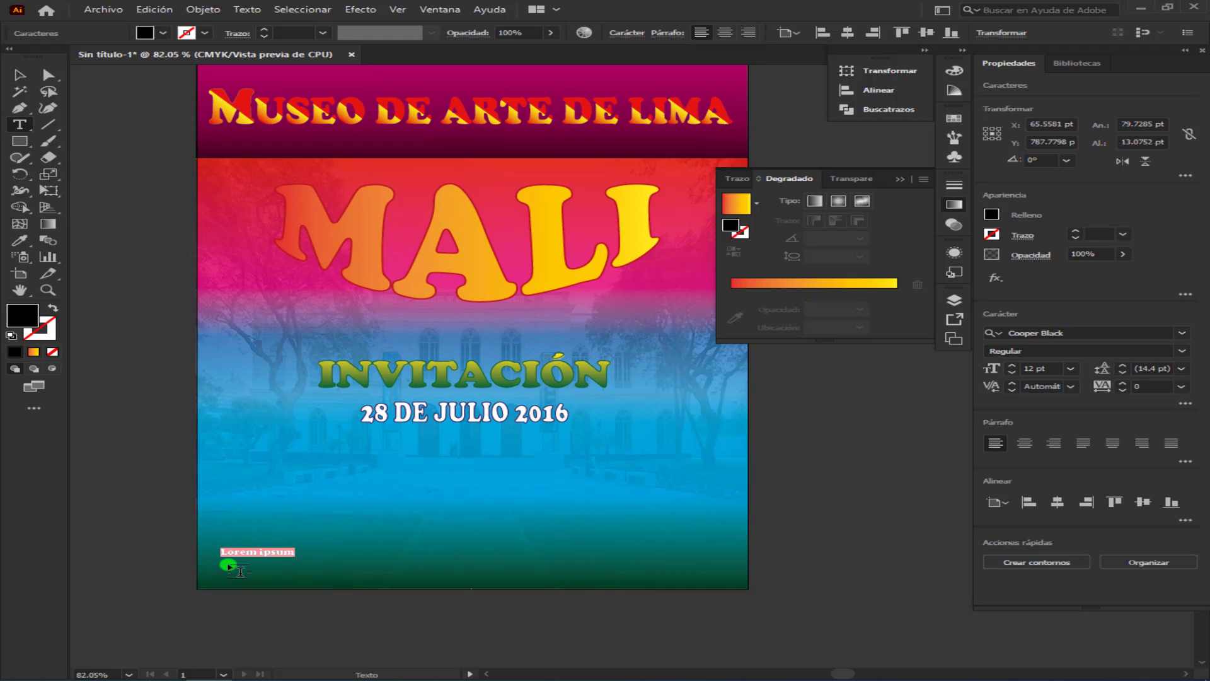
{"action": "type", "text": "co"}
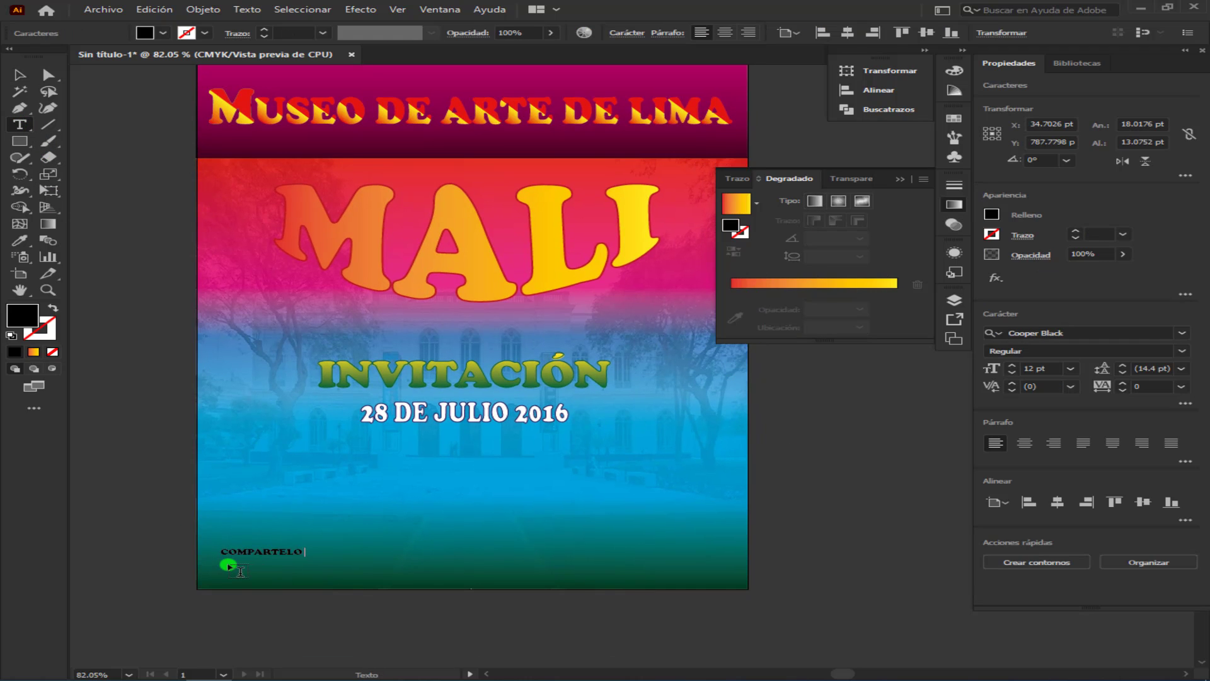
{"action": "left_click", "coordinate": [18, 75]}
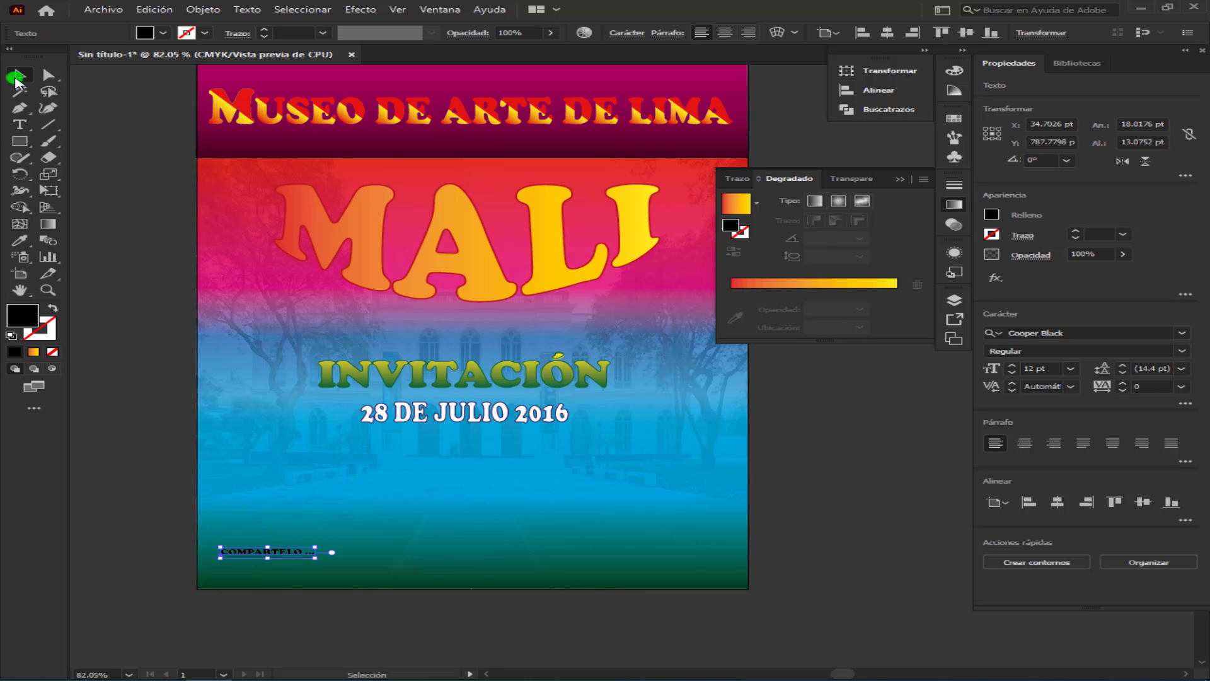
{"action": "mouse_move", "coordinate": [319, 553]}
{"action": "left_mouse_down"}
{"action": "mouse_move", "coordinate": [315, 543]}
{"action": "mouse_move", "coordinate": [446, 556]}
{"action": "mouse_move", "coordinate": [376, 563]}
{"action": "left_mouse_up"}
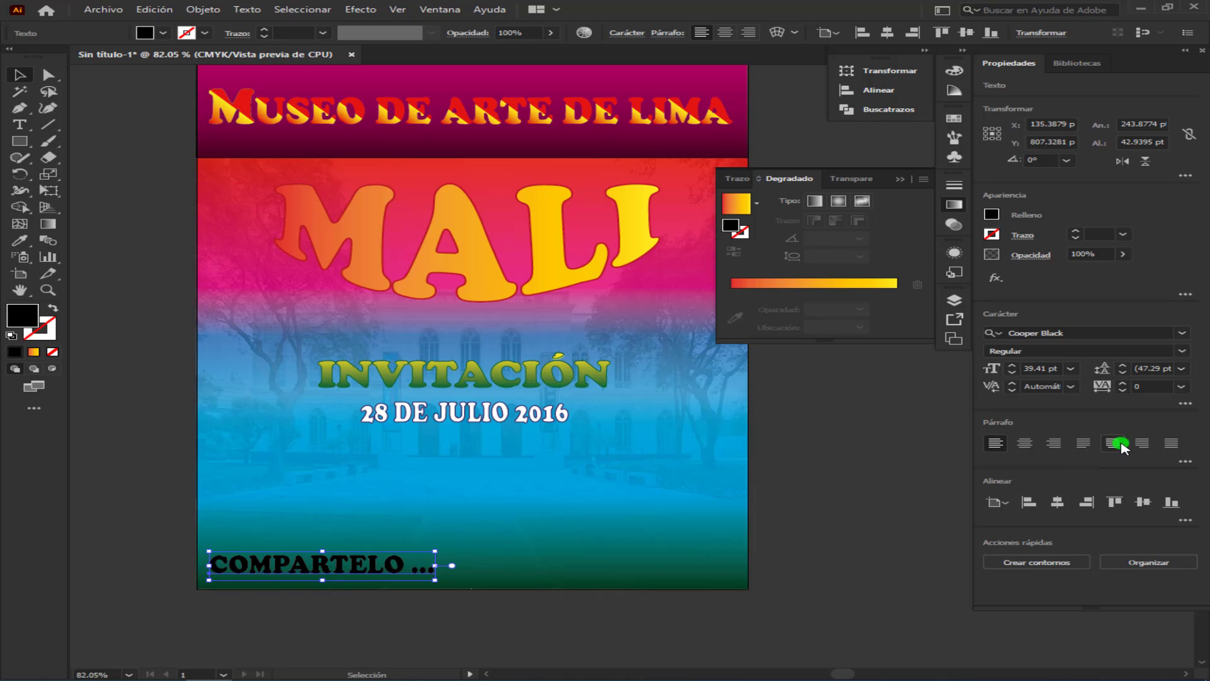
Step: Set COMPARTELO's tracking to 120 and nudge it up at about 30 pt
{"action": "left_click", "coordinate": [1147, 385]}
{"action": "type", "text": "90"}
{"action": "key", "text": "Return"}
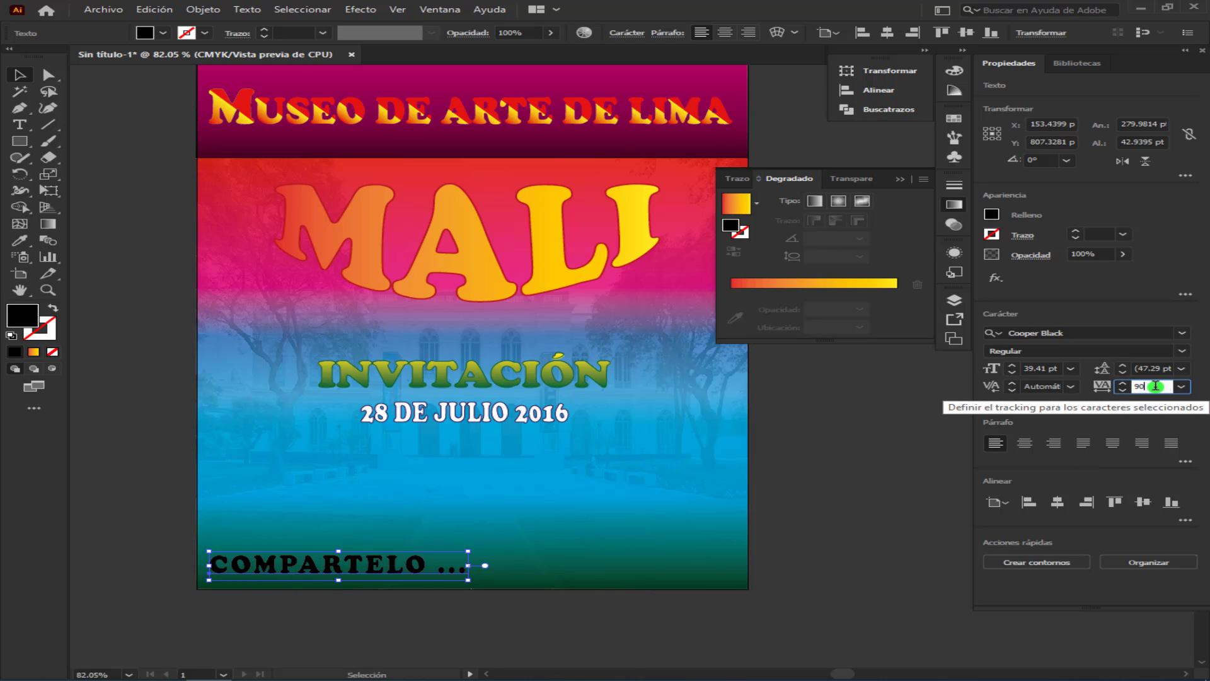
{"action": "type", "text": "120"}
{"action": "key", "text": "Return"}
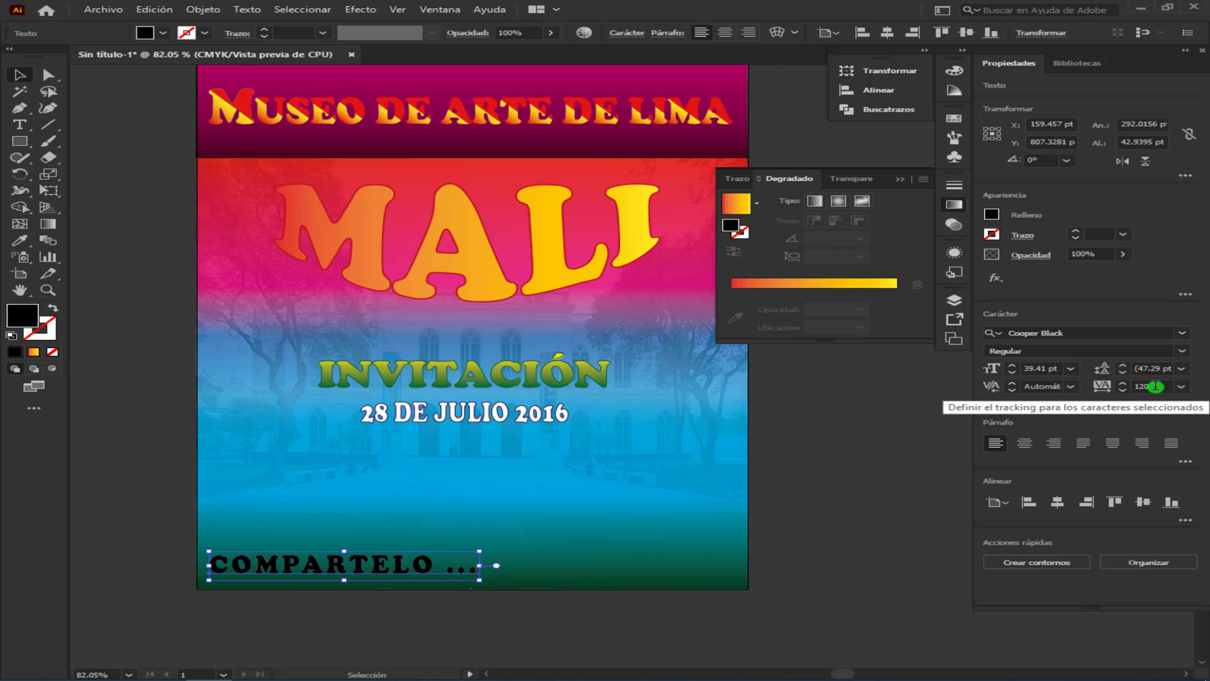
{"action": "left_click_drag", "start_coordinate": [344, 577], "coordinate": [344, 573]}
{"action": "left_click", "coordinate": [904, 282]}
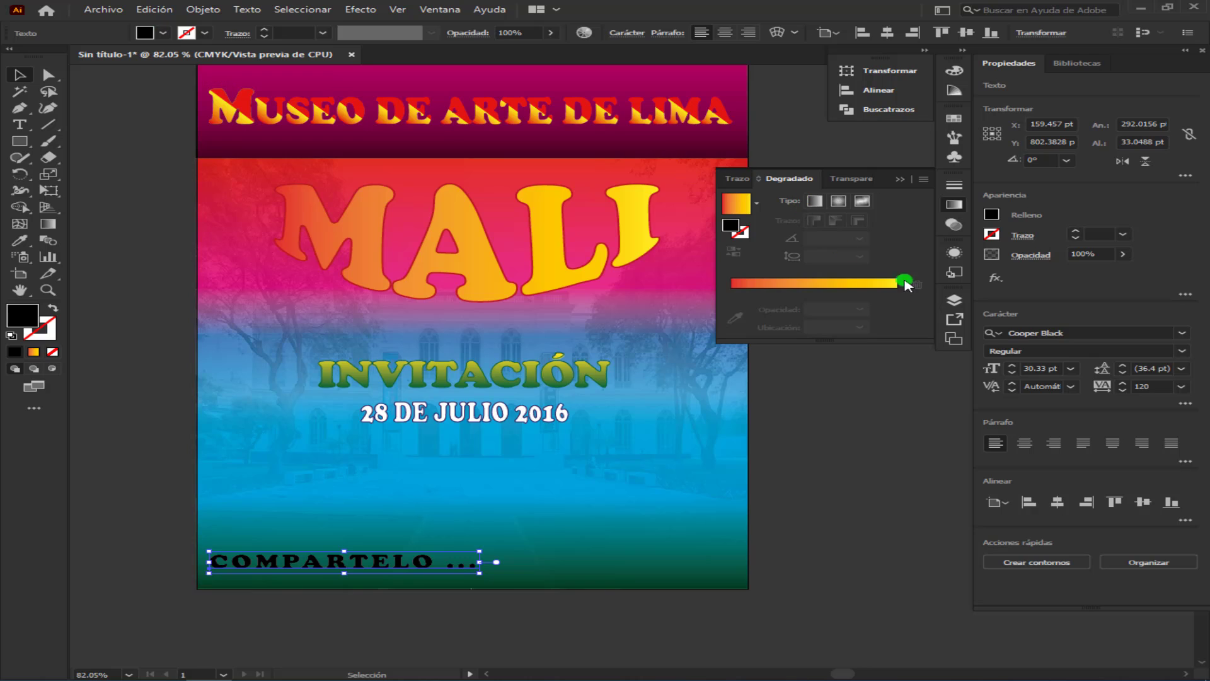
{"action": "left_click", "coordinate": [905, 182]}
{"action": "left_click", "coordinate": [954, 252]}
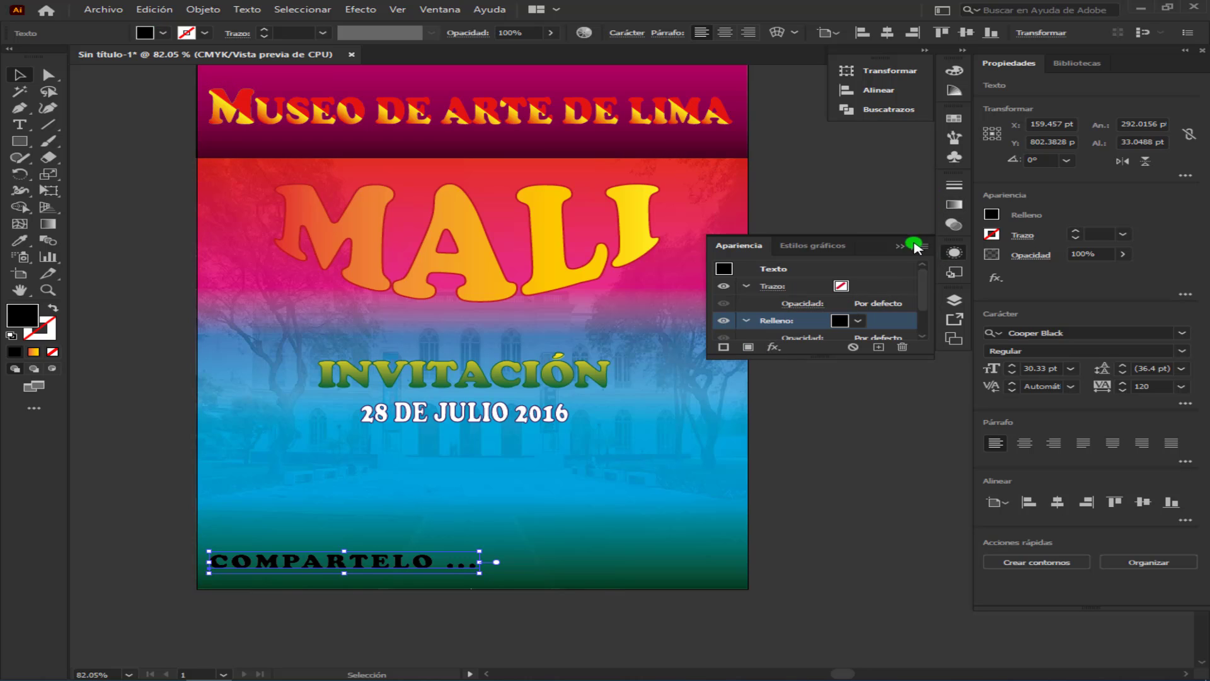
Step: Fill COMPARTELO with the white-to-black gradient and enlarge it to about 43 pt
{"action": "left_click", "coordinate": [862, 322]}
{"action": "left_click", "coordinate": [657, 373]}
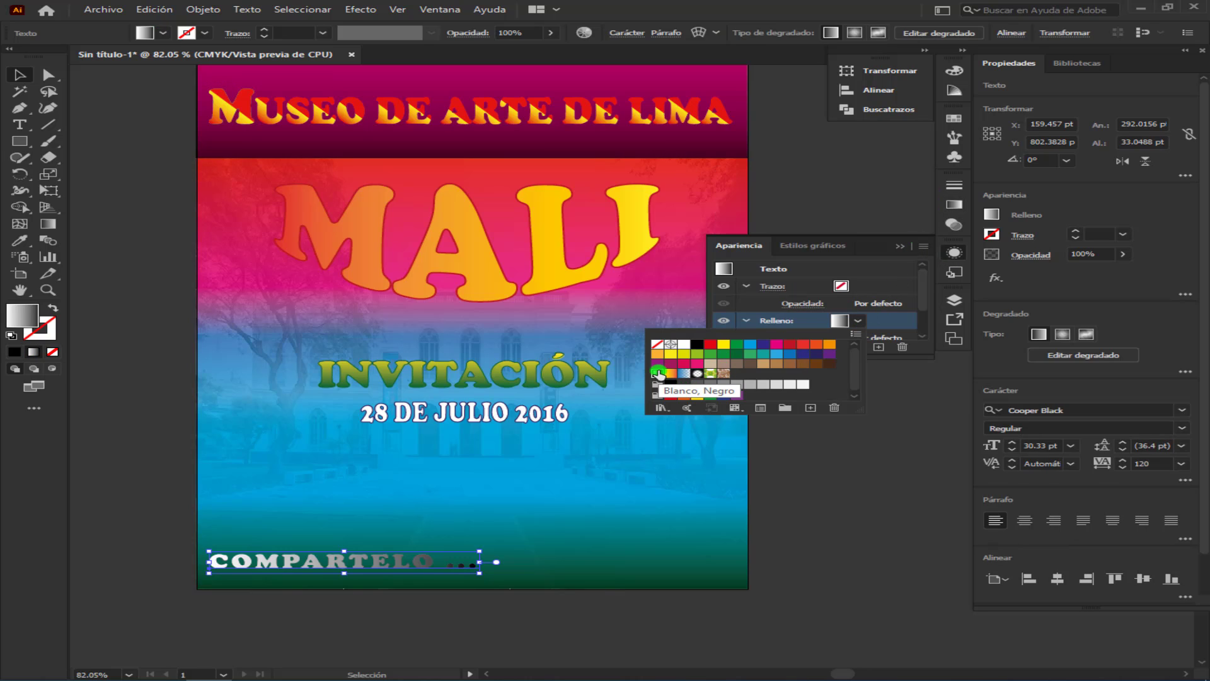
{"action": "left_click", "coordinate": [357, 570]}
{"action": "left_click_drag", "start_coordinate": [344, 552], "coordinate": [344, 542]}
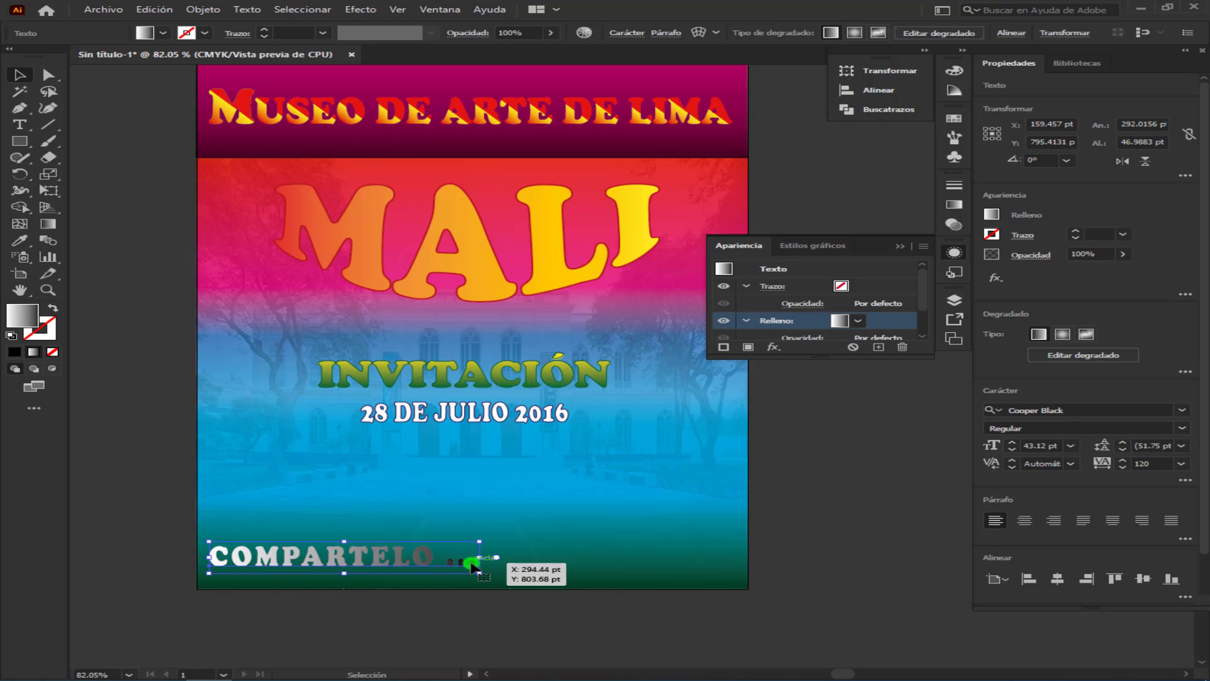
{"action": "left_click_drag", "start_coordinate": [495, 558], "coordinate": [520, 566]}
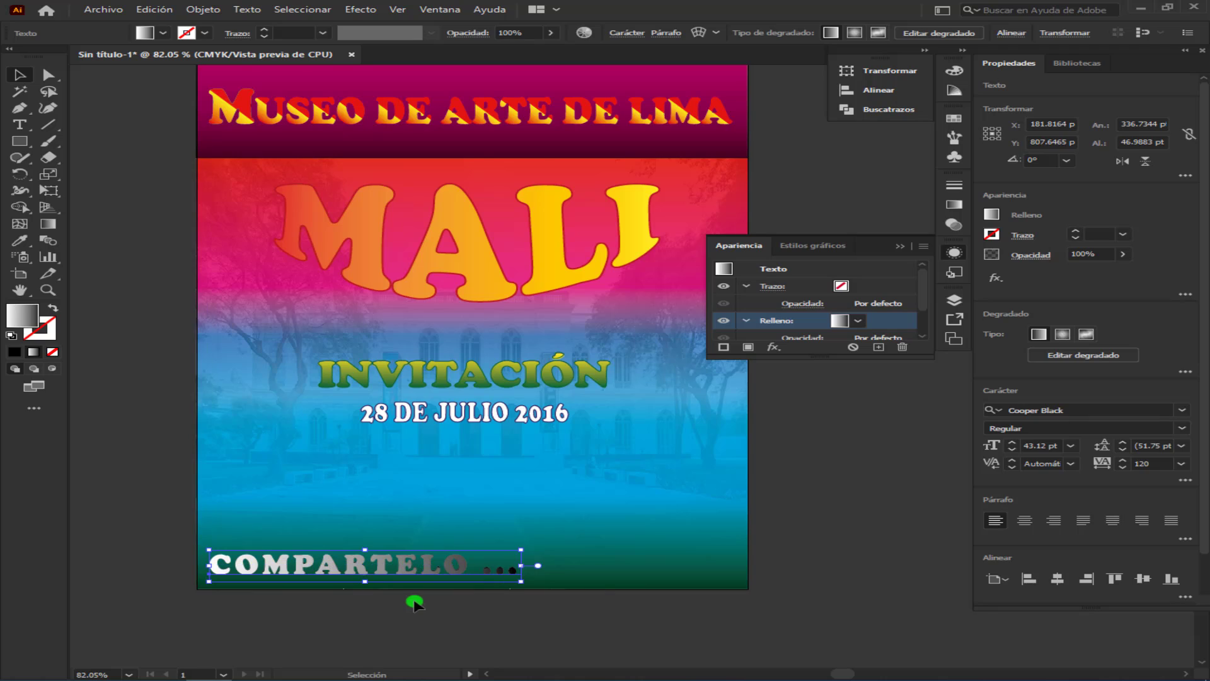
Step: Give COMPARTELO a thin 70% grey outline, then clear the selection
{"action": "left_click", "coordinate": [199, 34]}
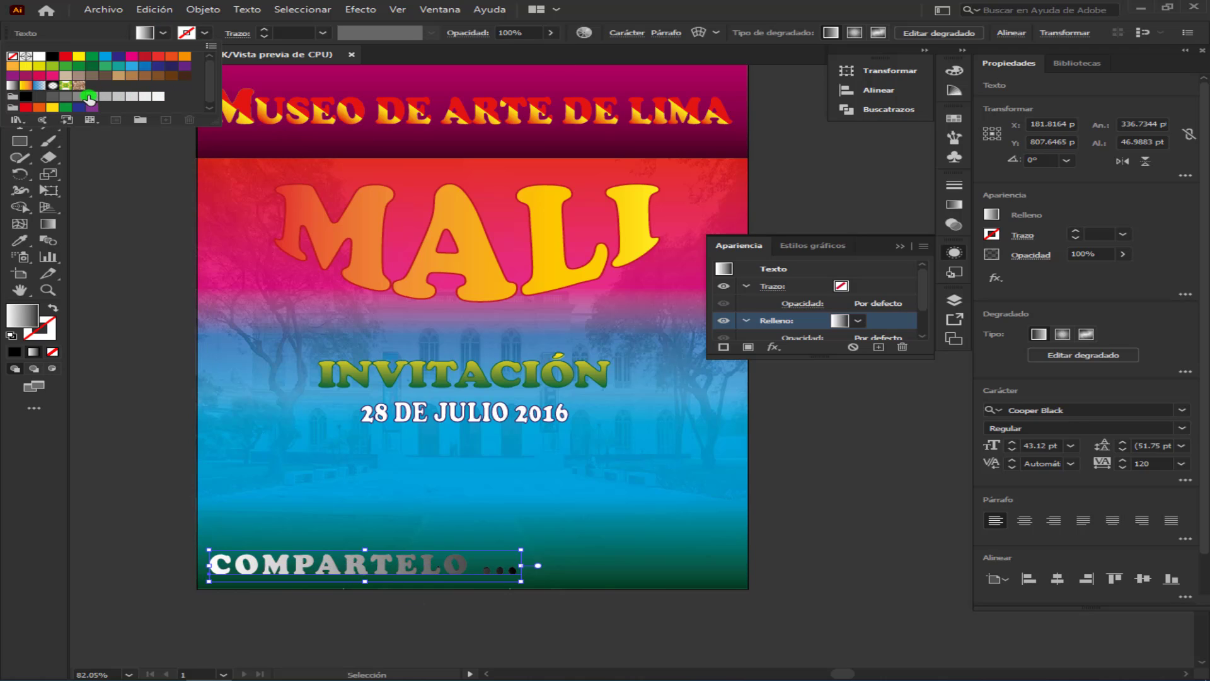
{"action": "left_click", "coordinate": [77, 98]}
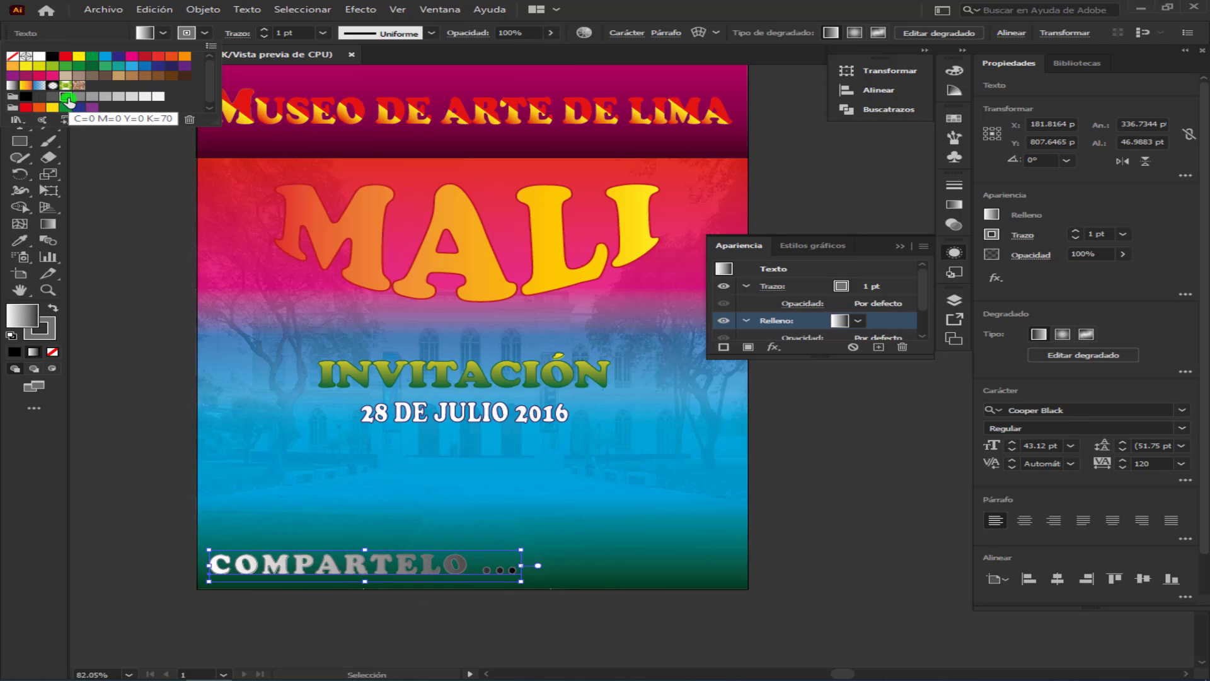
{"action": "left_click", "coordinate": [709, 479]}
{"action": "left_click", "coordinate": [792, 452]}
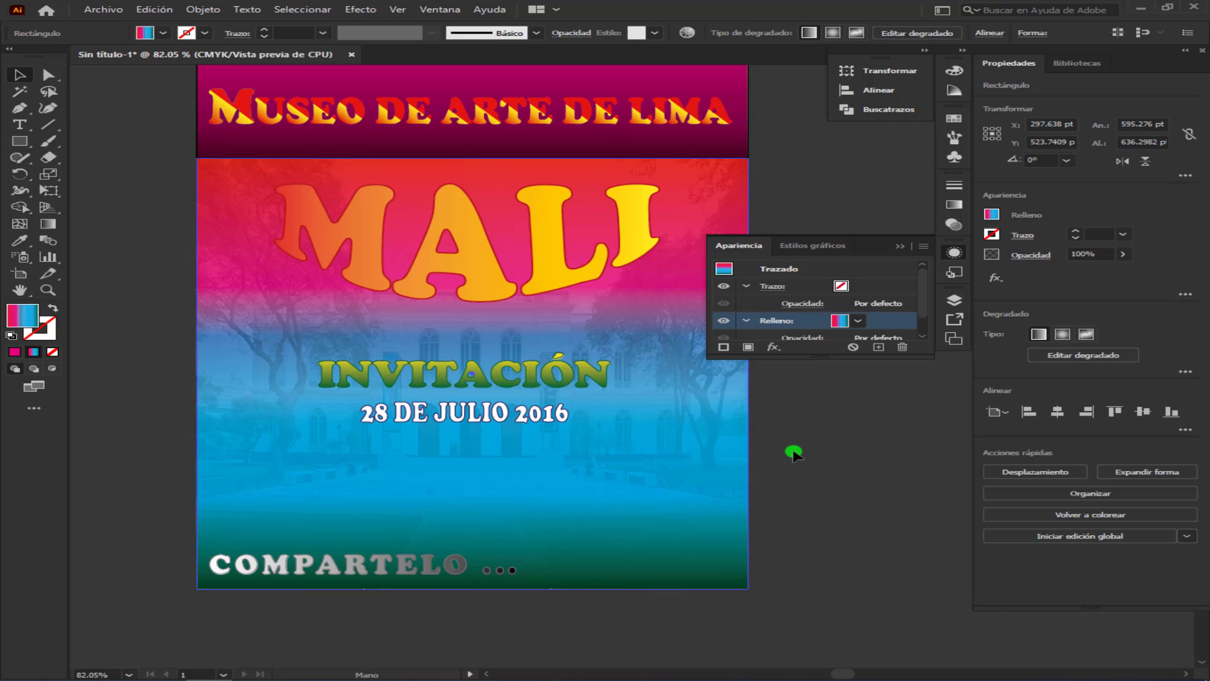
{"action": "left_click_drag", "start_coordinate": [791, 451], "coordinate": [731, 486]}
{"action": "left_click", "coordinate": [983, 615]}
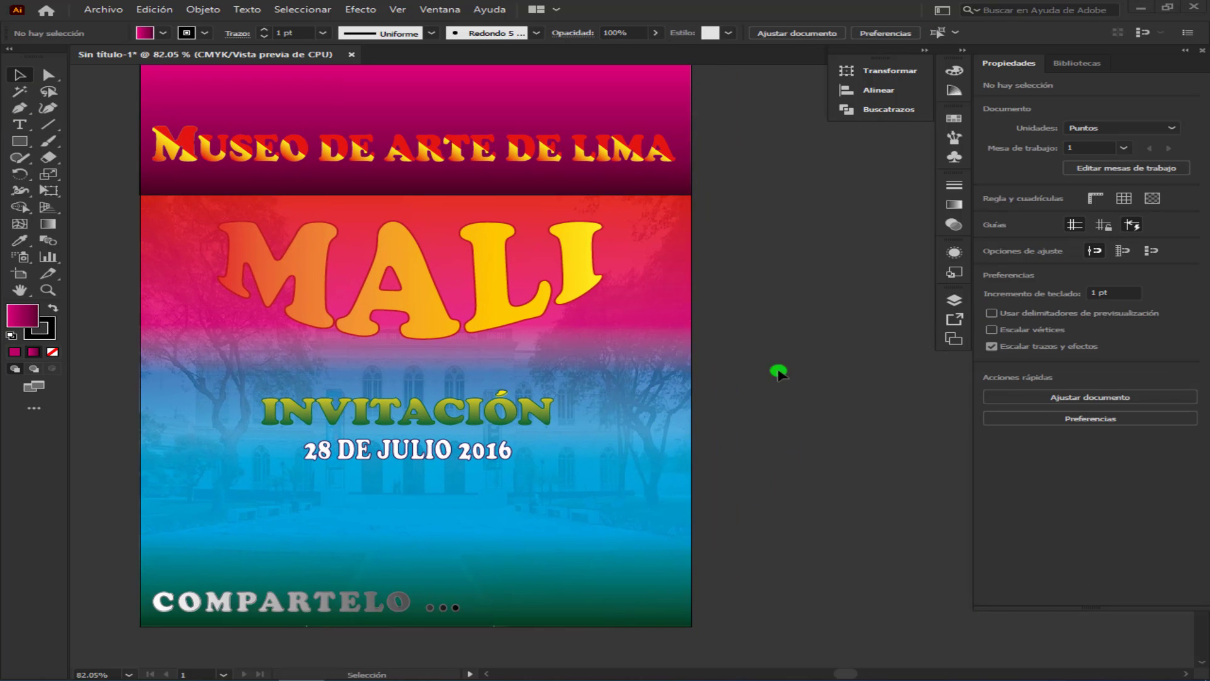
Step: Set the magenta title banner's stroke to None
{"action": "key", "text": "F7"}
{"action": "left_click", "coordinate": [742, 358]}
{"action": "left_click", "coordinate": [899, 294]}
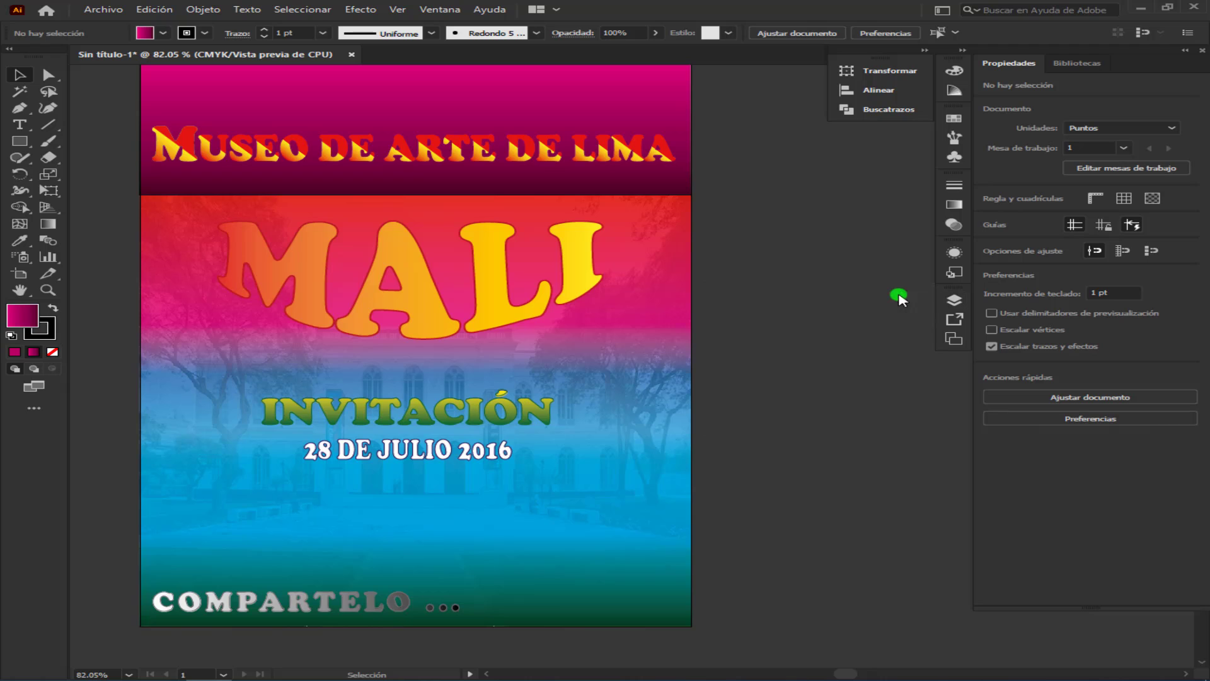
{"action": "left_click", "coordinate": [380, 110]}
{"action": "left_click", "coordinate": [205, 33]}
{"action": "left_click", "coordinate": [11, 56]}
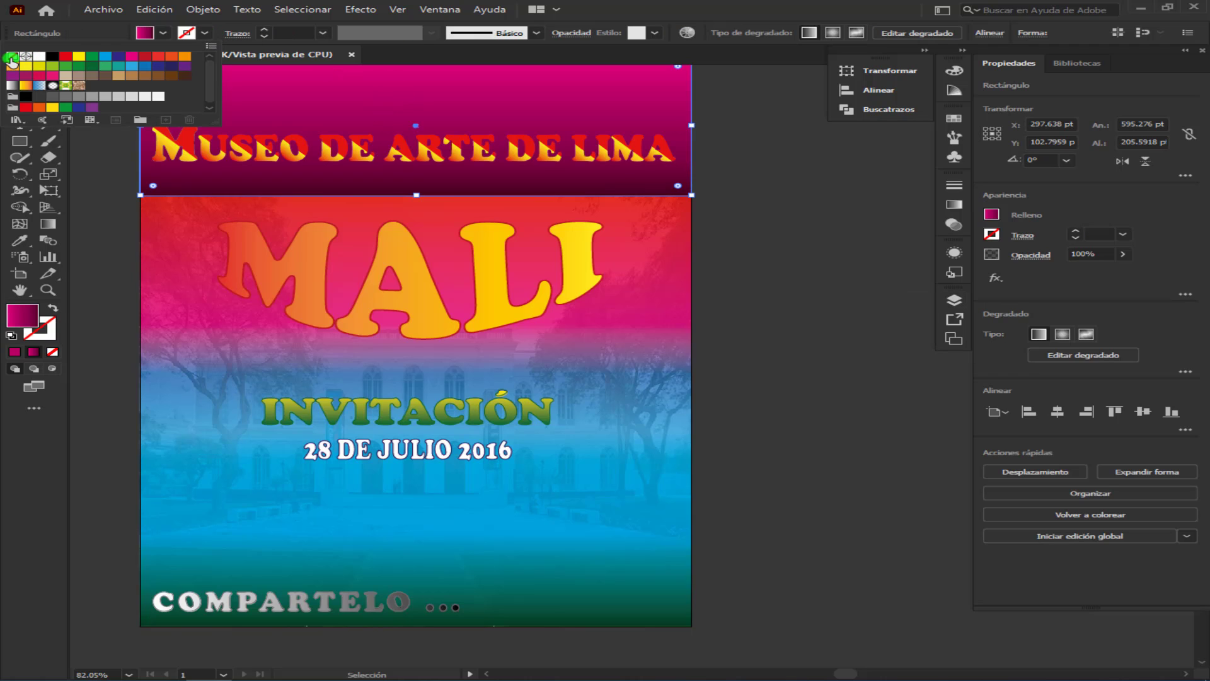
{"action": "key", "text": "Escape"}
Step: Stretch the final A of LIMA taller to match the enlarged initial M
{"action": "left_click", "coordinate": [660, 148]}
{"action": "mouse_move", "coordinate": [676, 133]}
{"action": "left_mouse_down"}
{"action": "mouse_move", "coordinate": [678, 120]}
{"action": "mouse_move", "coordinate": [689, 141]}
{"action": "left_mouse_up"}
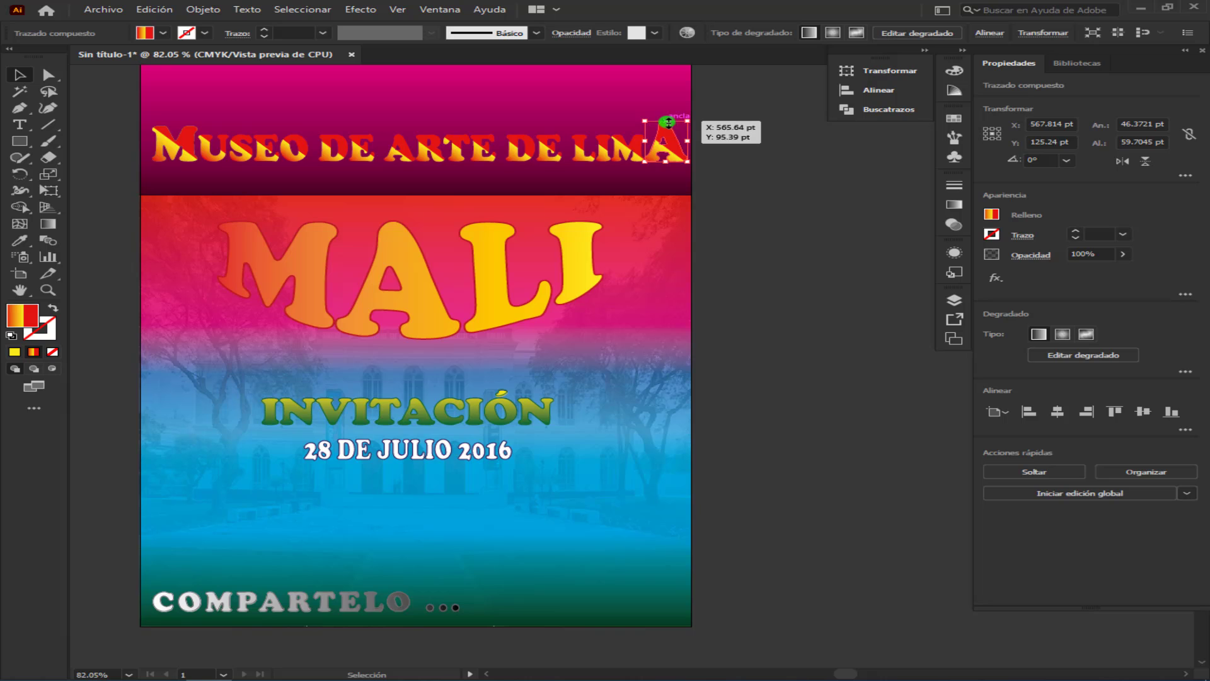
{"action": "left_click", "coordinate": [745, 167]}
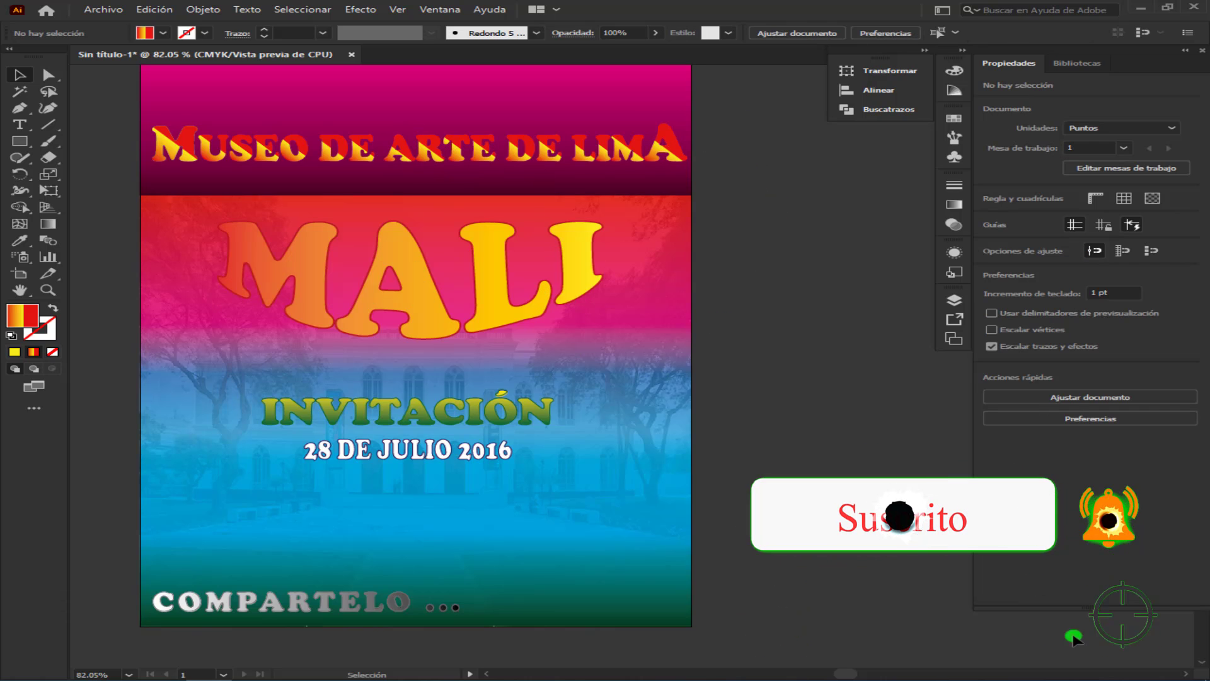
{"action": "left_click_drag", "start_coordinate": [713, 124], "coordinate": [768, 162]}
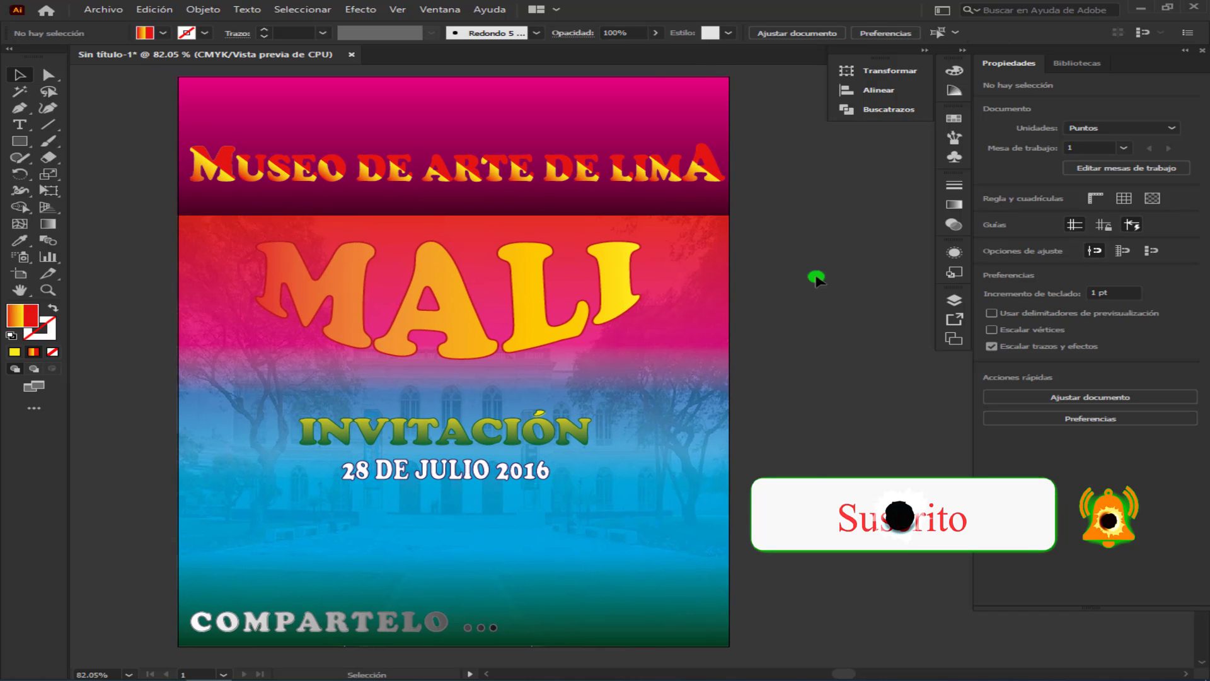